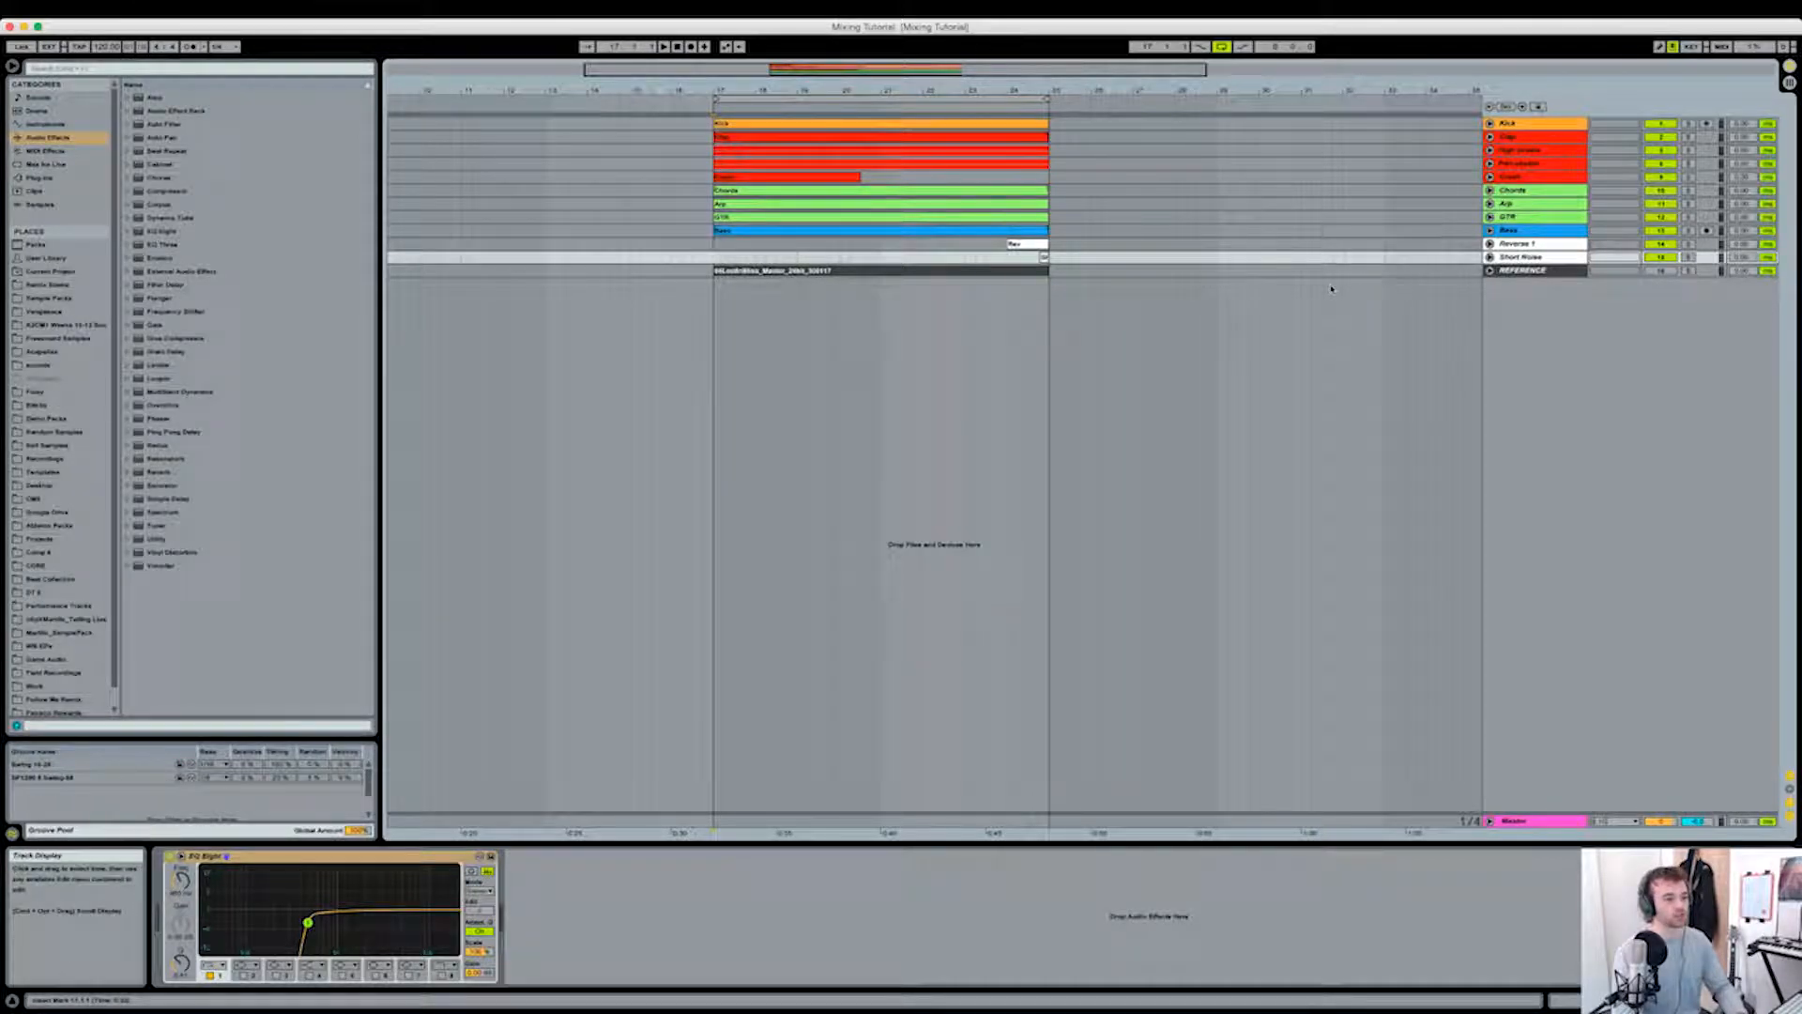
Step: Unfold the REFERENCE track in the arrangement and increase its height to show the waveform clearly
click(1377, 270)
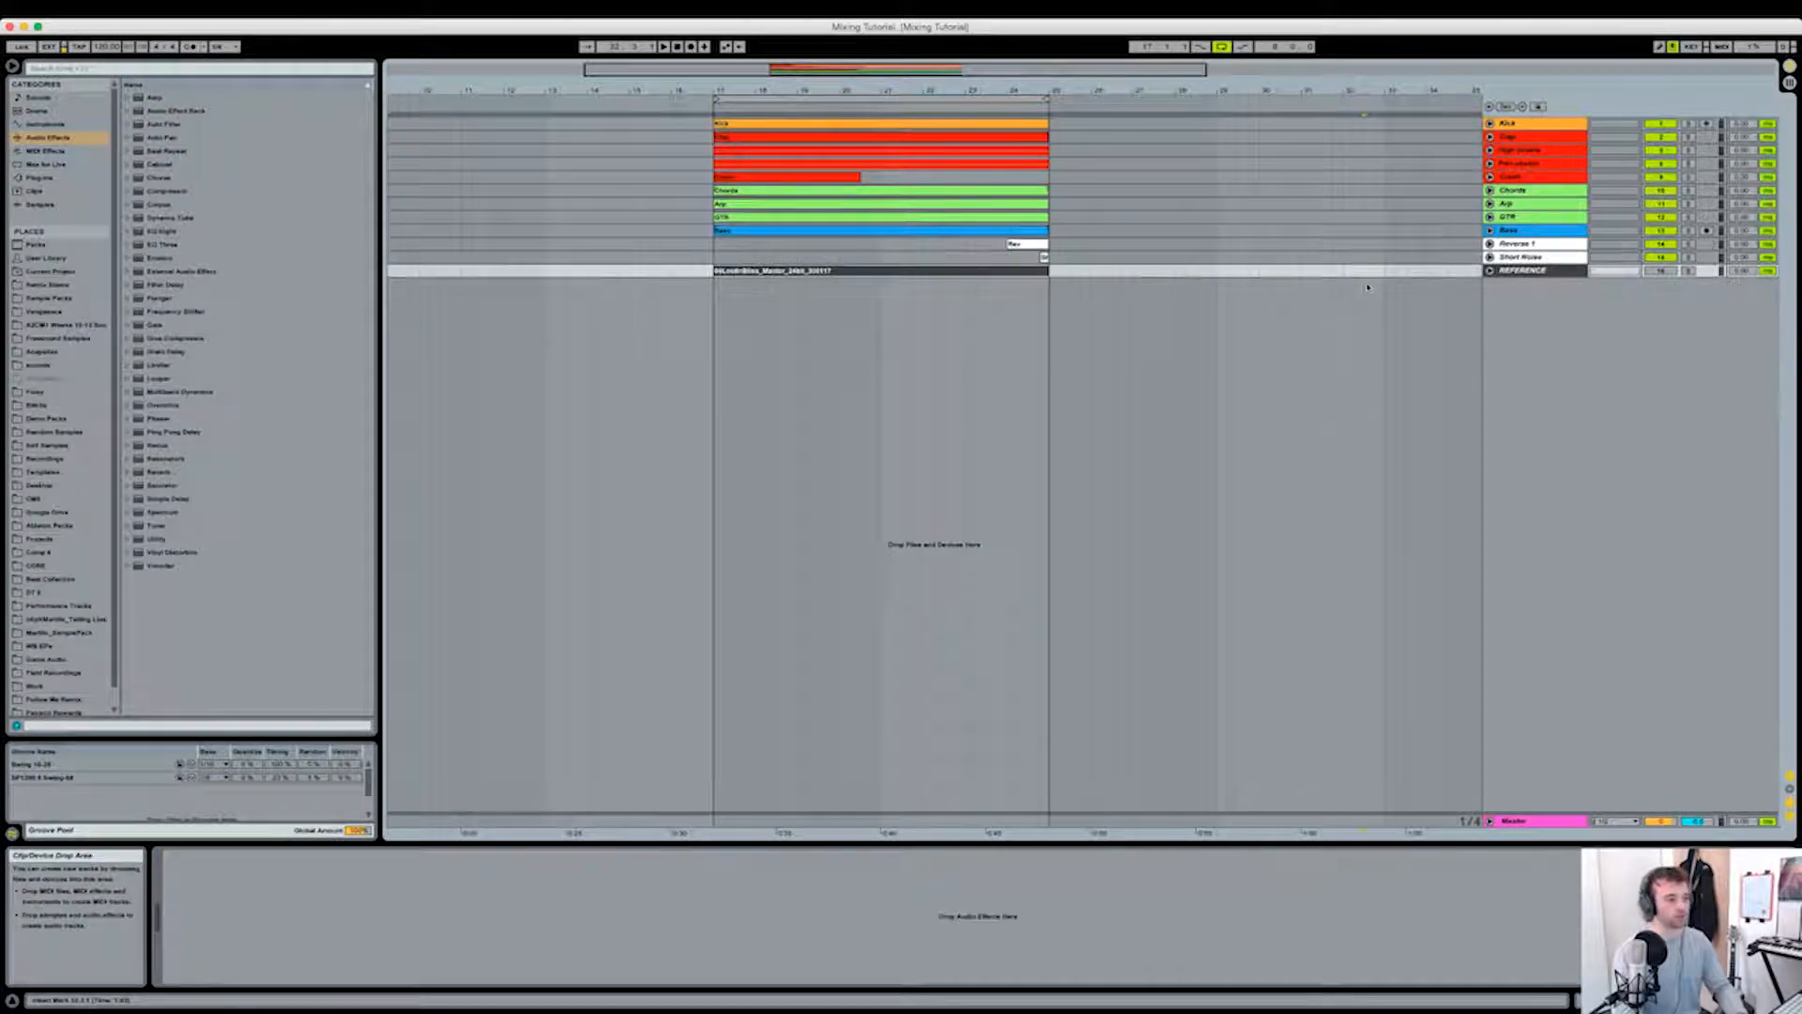
click(1490, 270)
drag(1527, 324, 1526, 358)
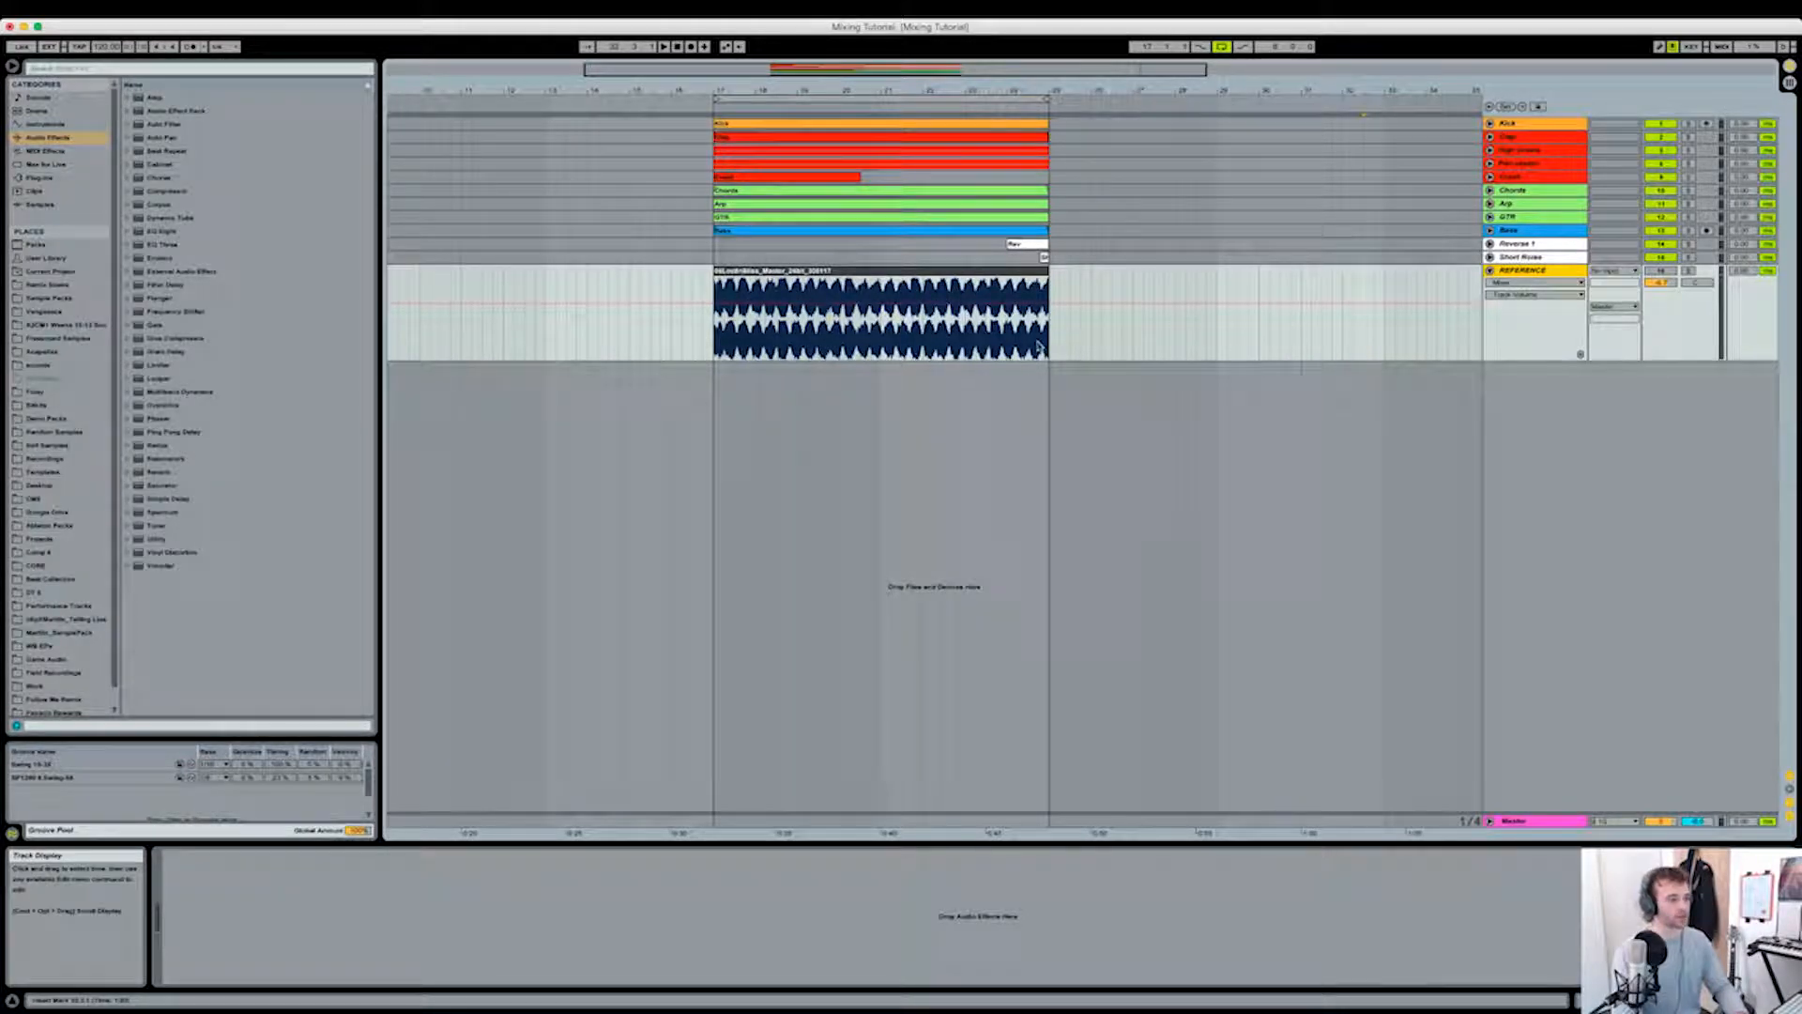
click(798, 341)
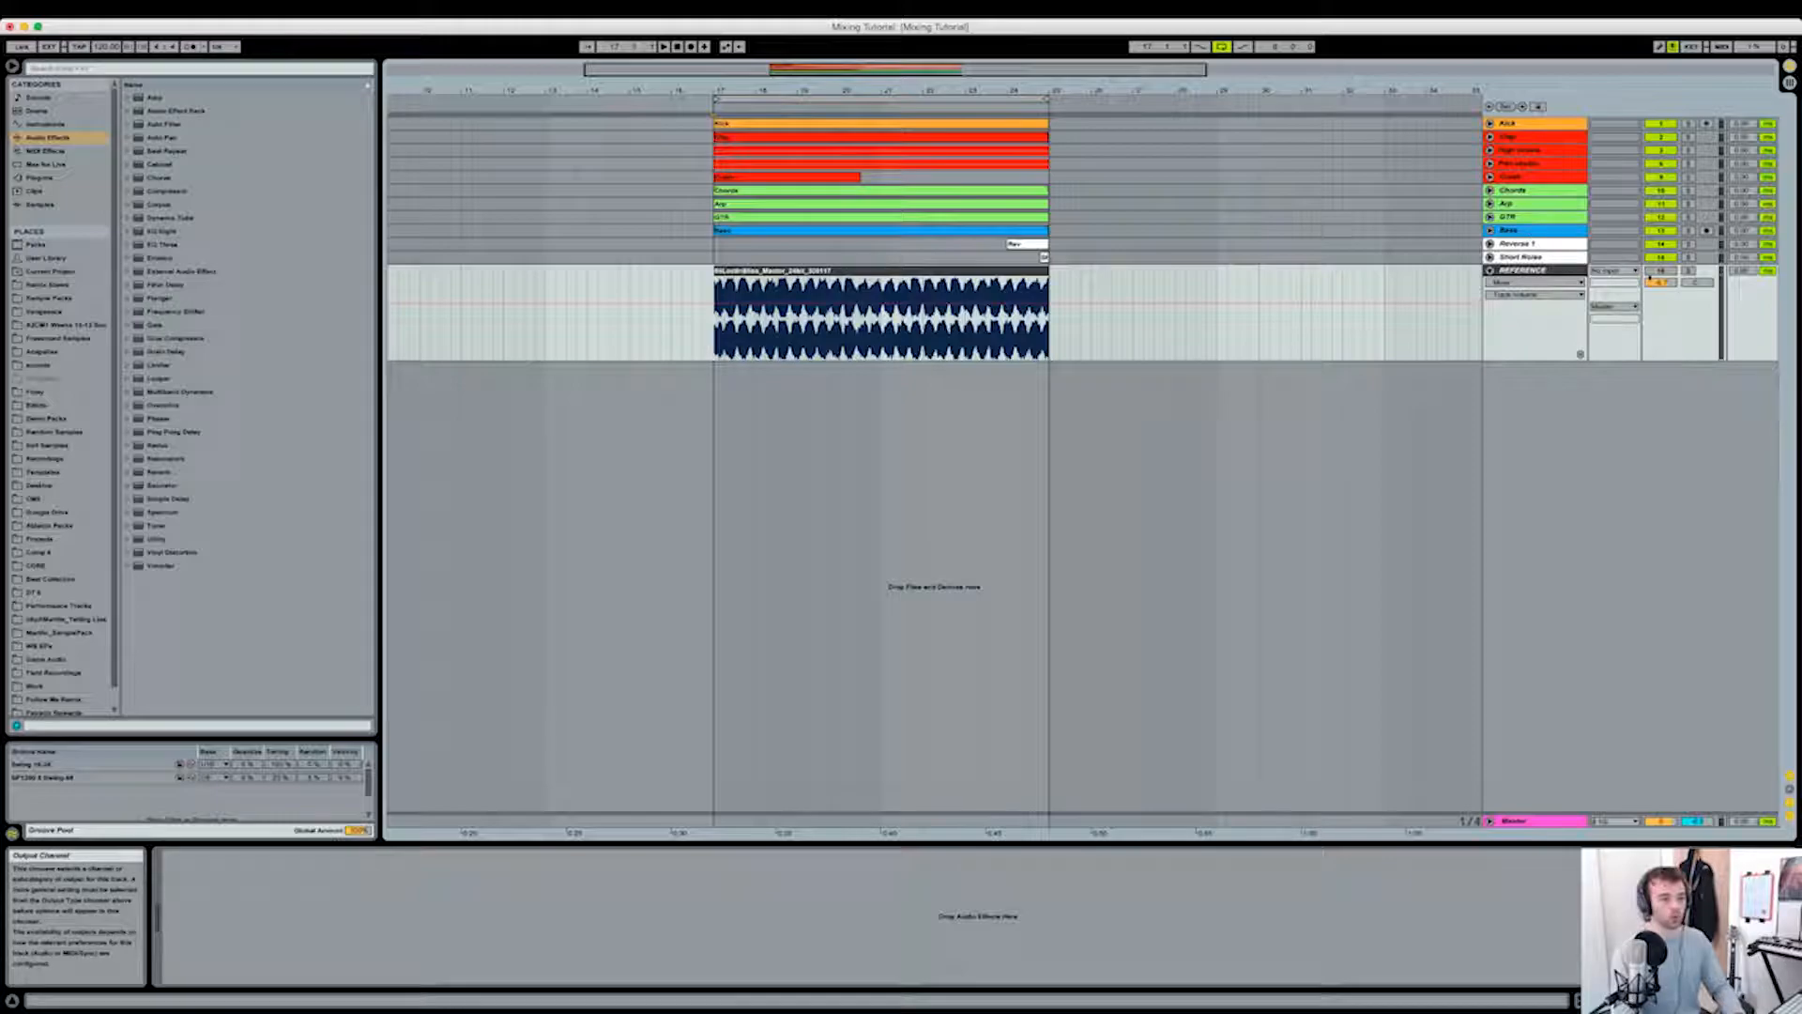
Step: Play the loop in Session View and toggle solo on the REFERENCE track to compare it with the mix
key(Tab)
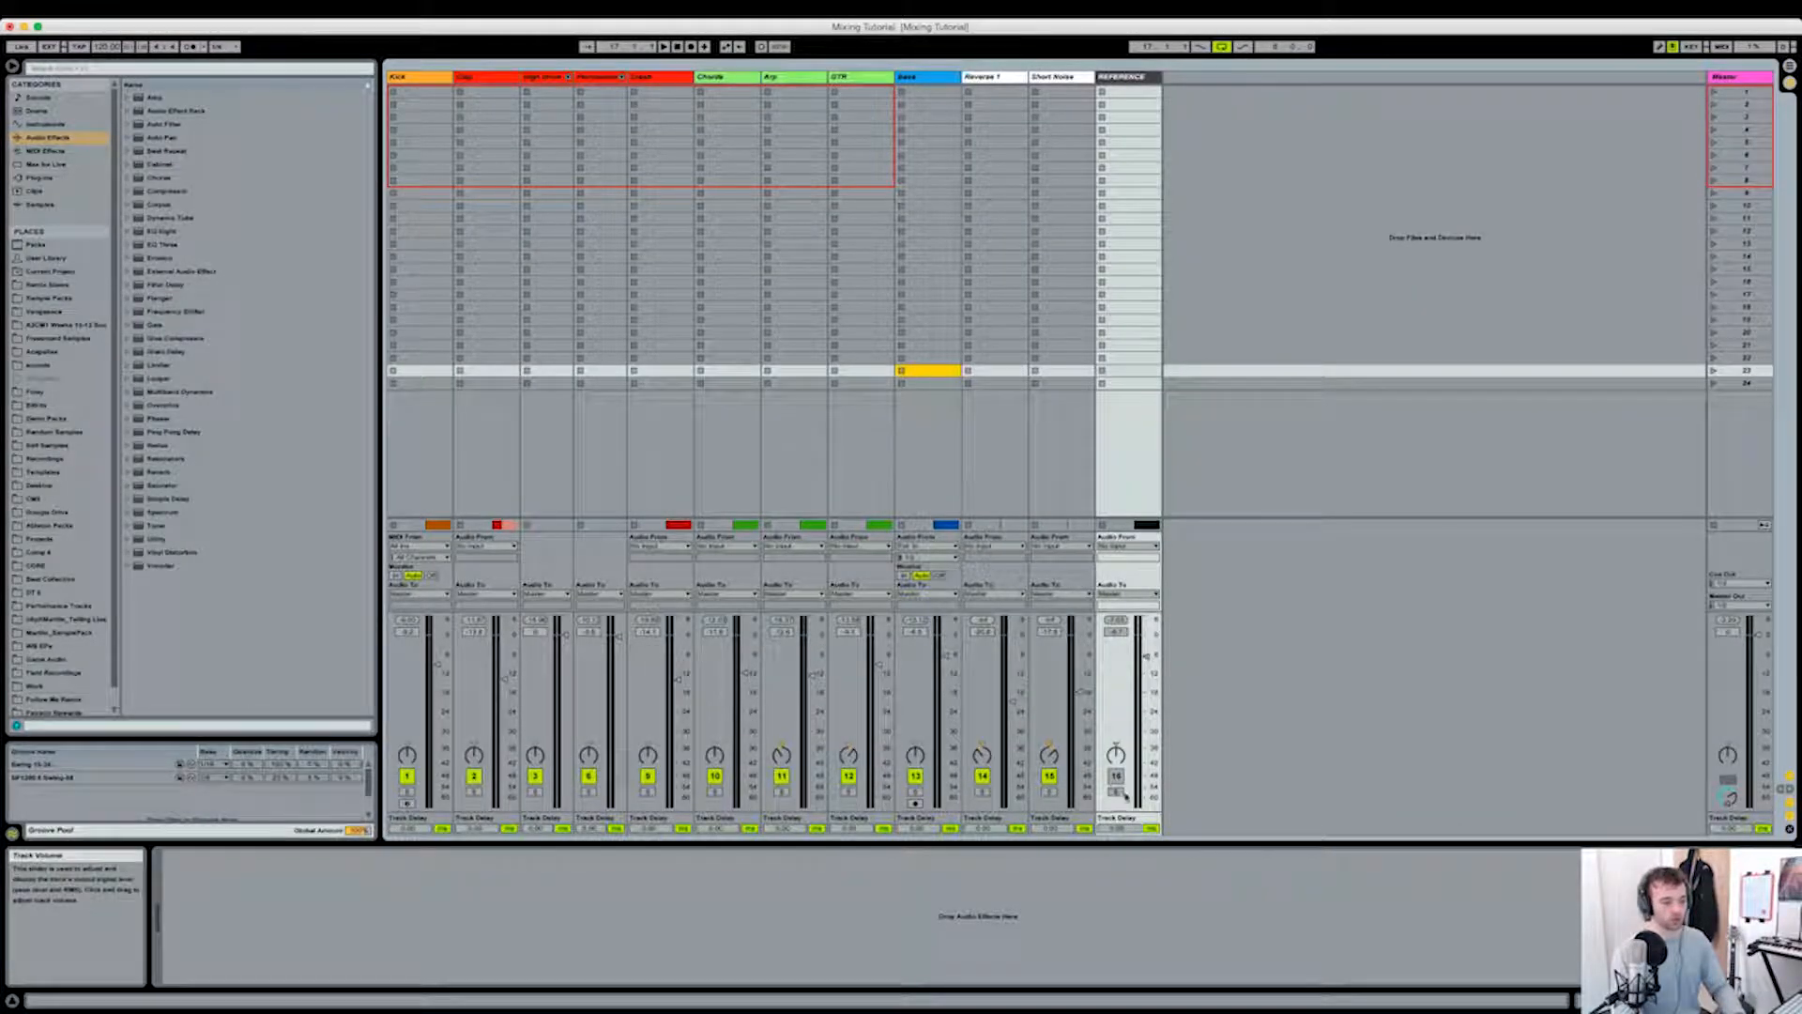
key(Tab)
key(Tab)
key(space)
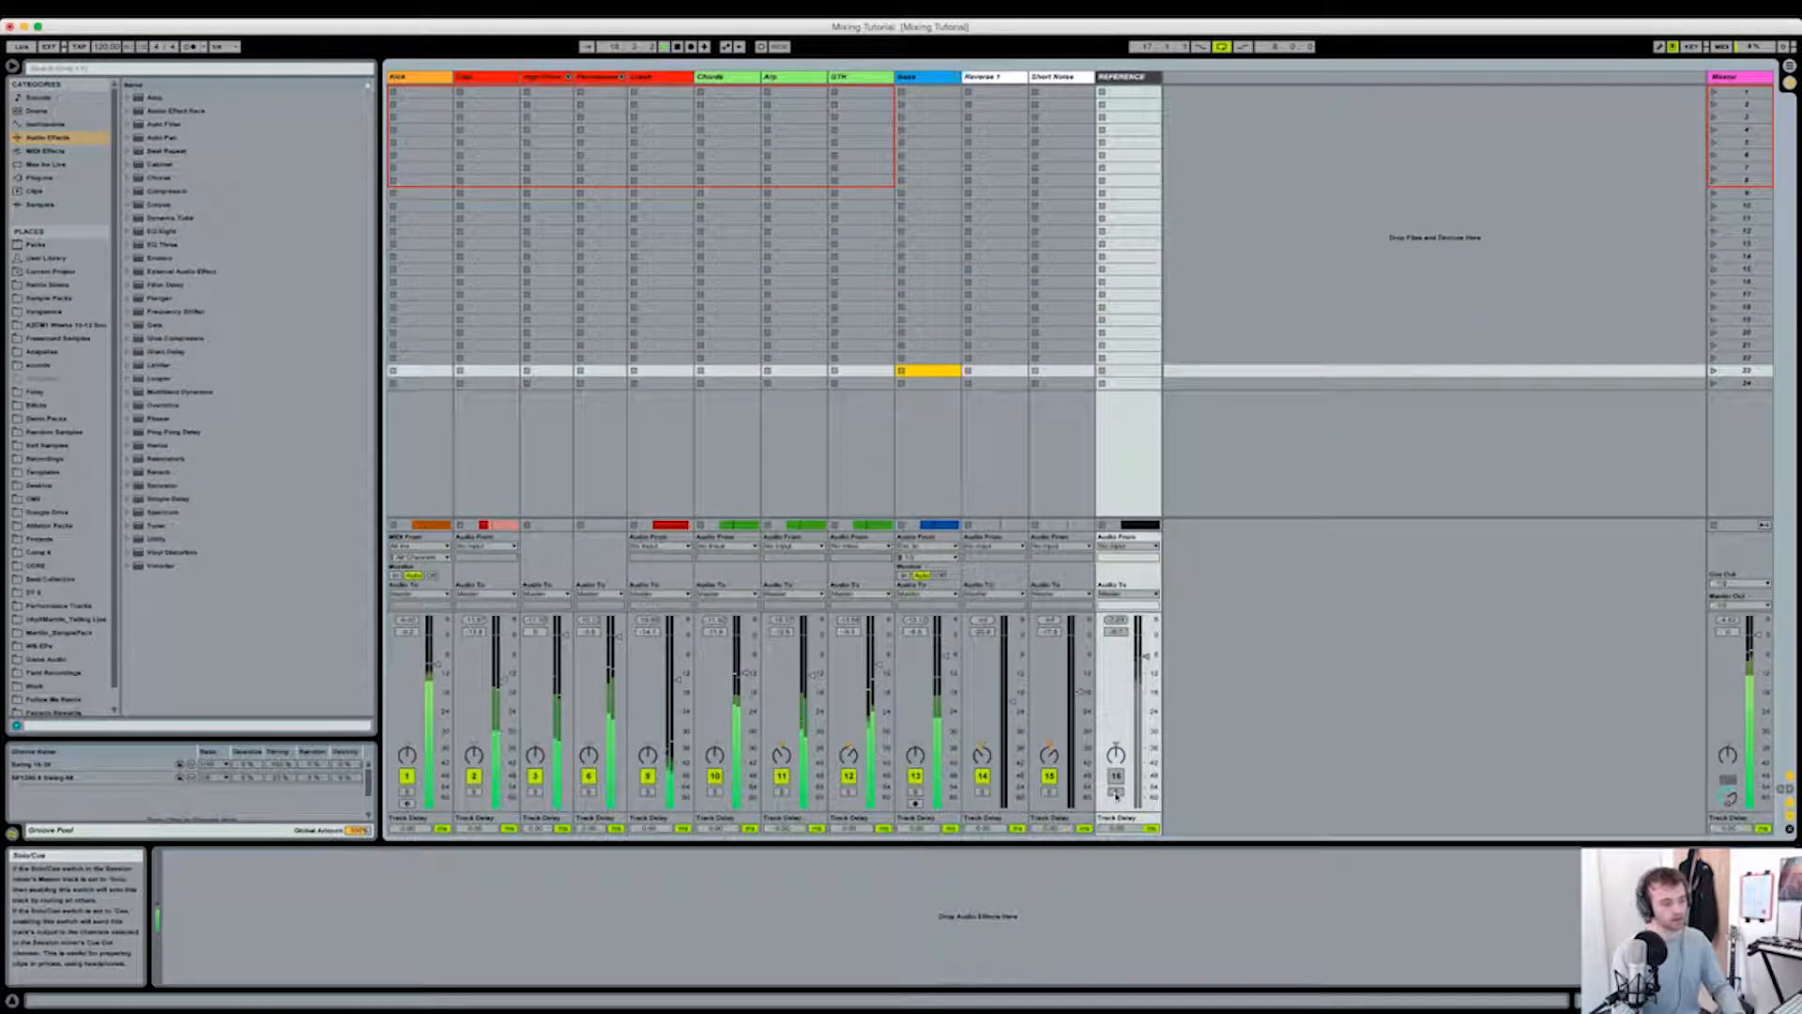
click(1117, 794)
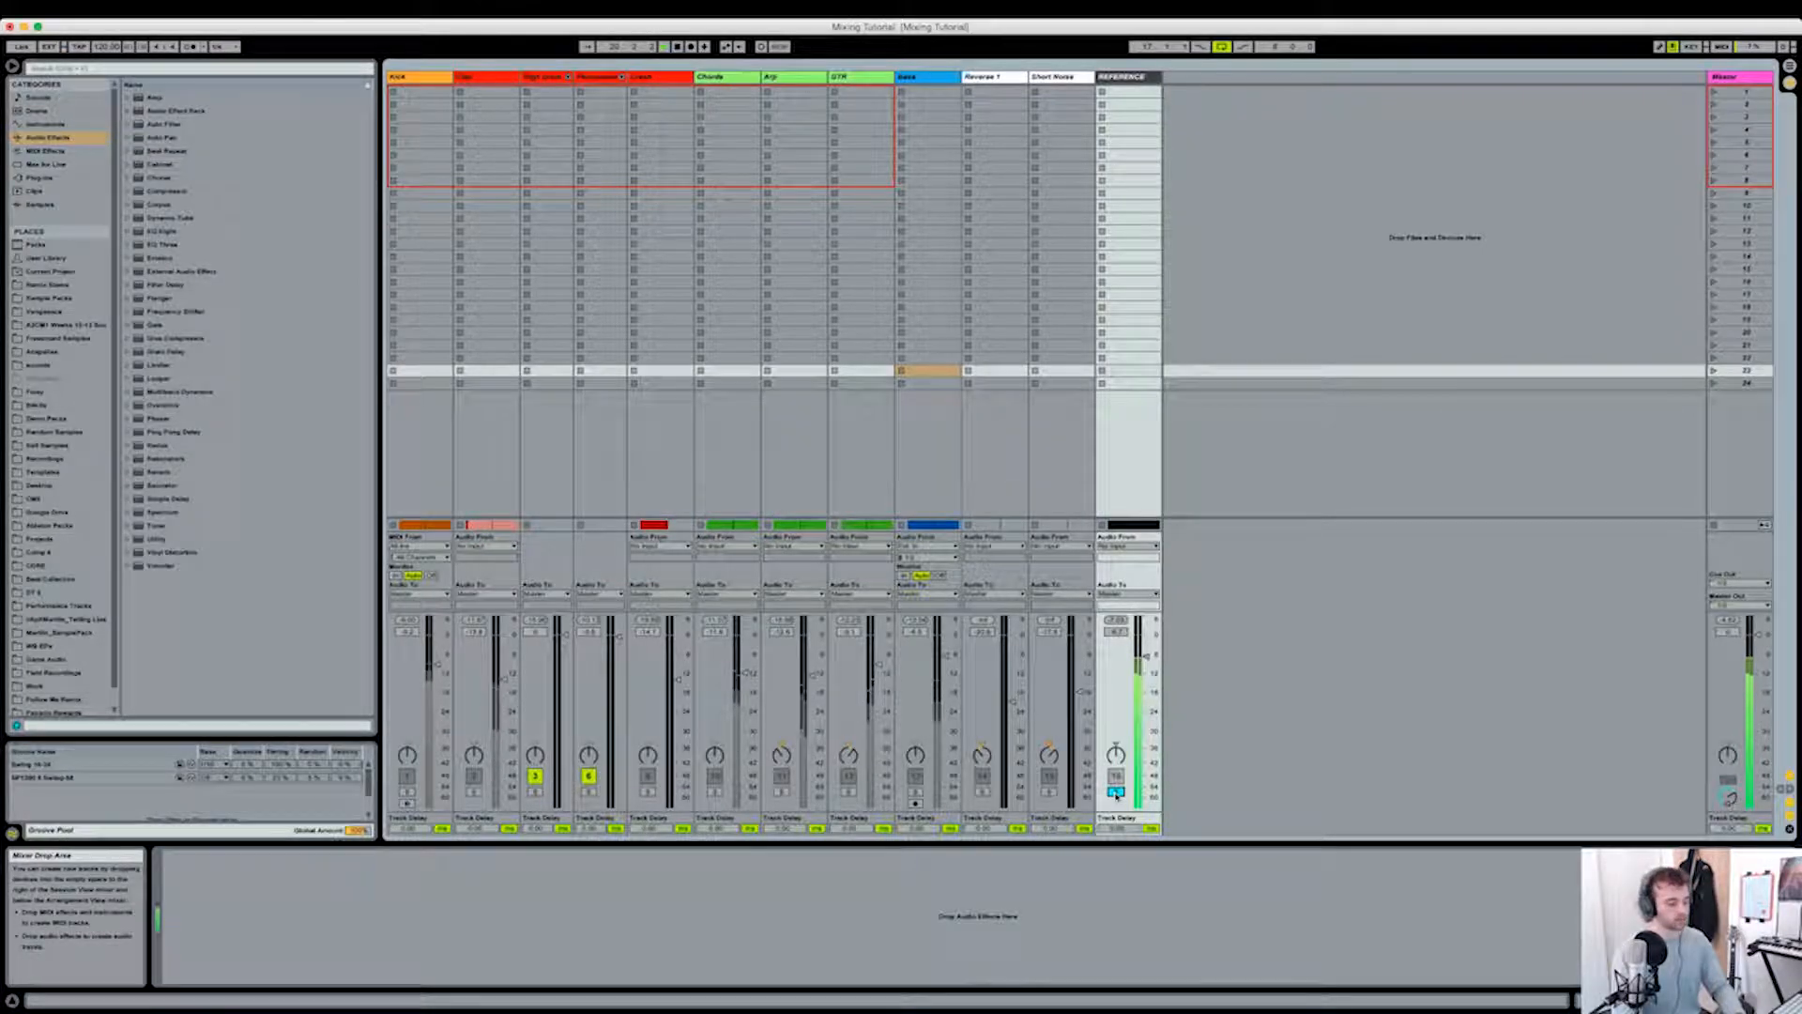
click(1116, 794)
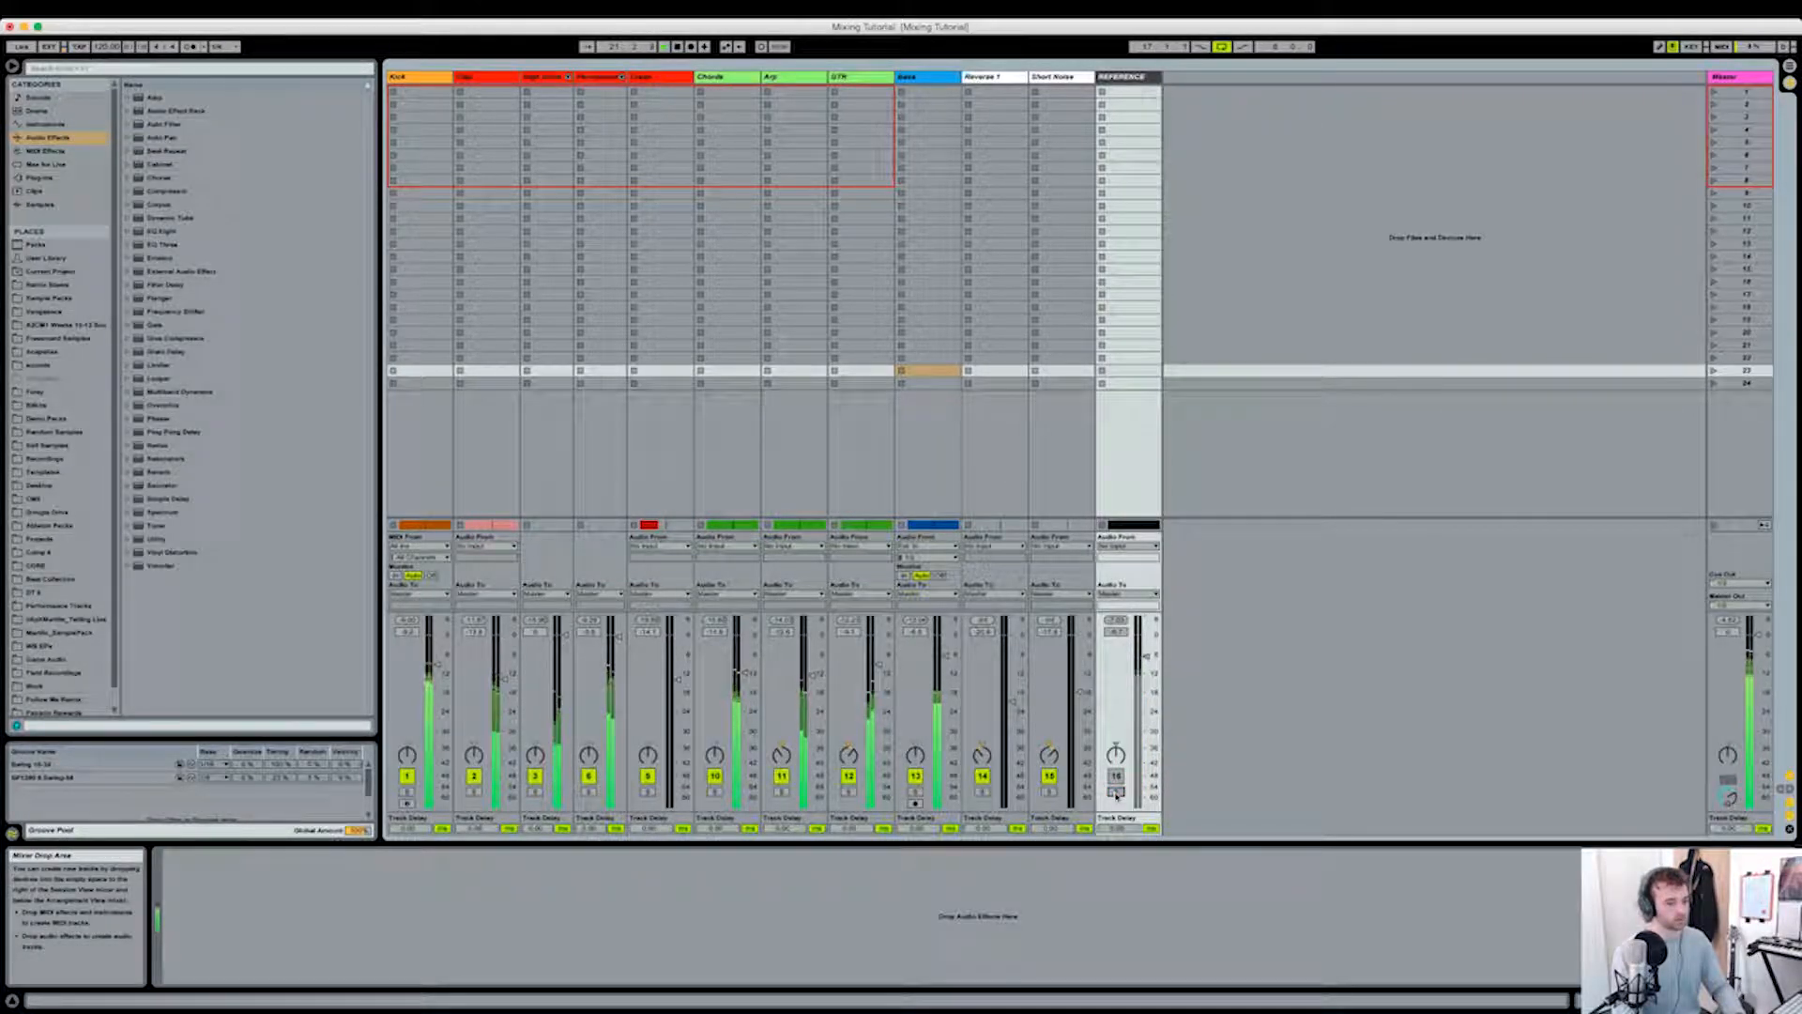
click(1116, 793)
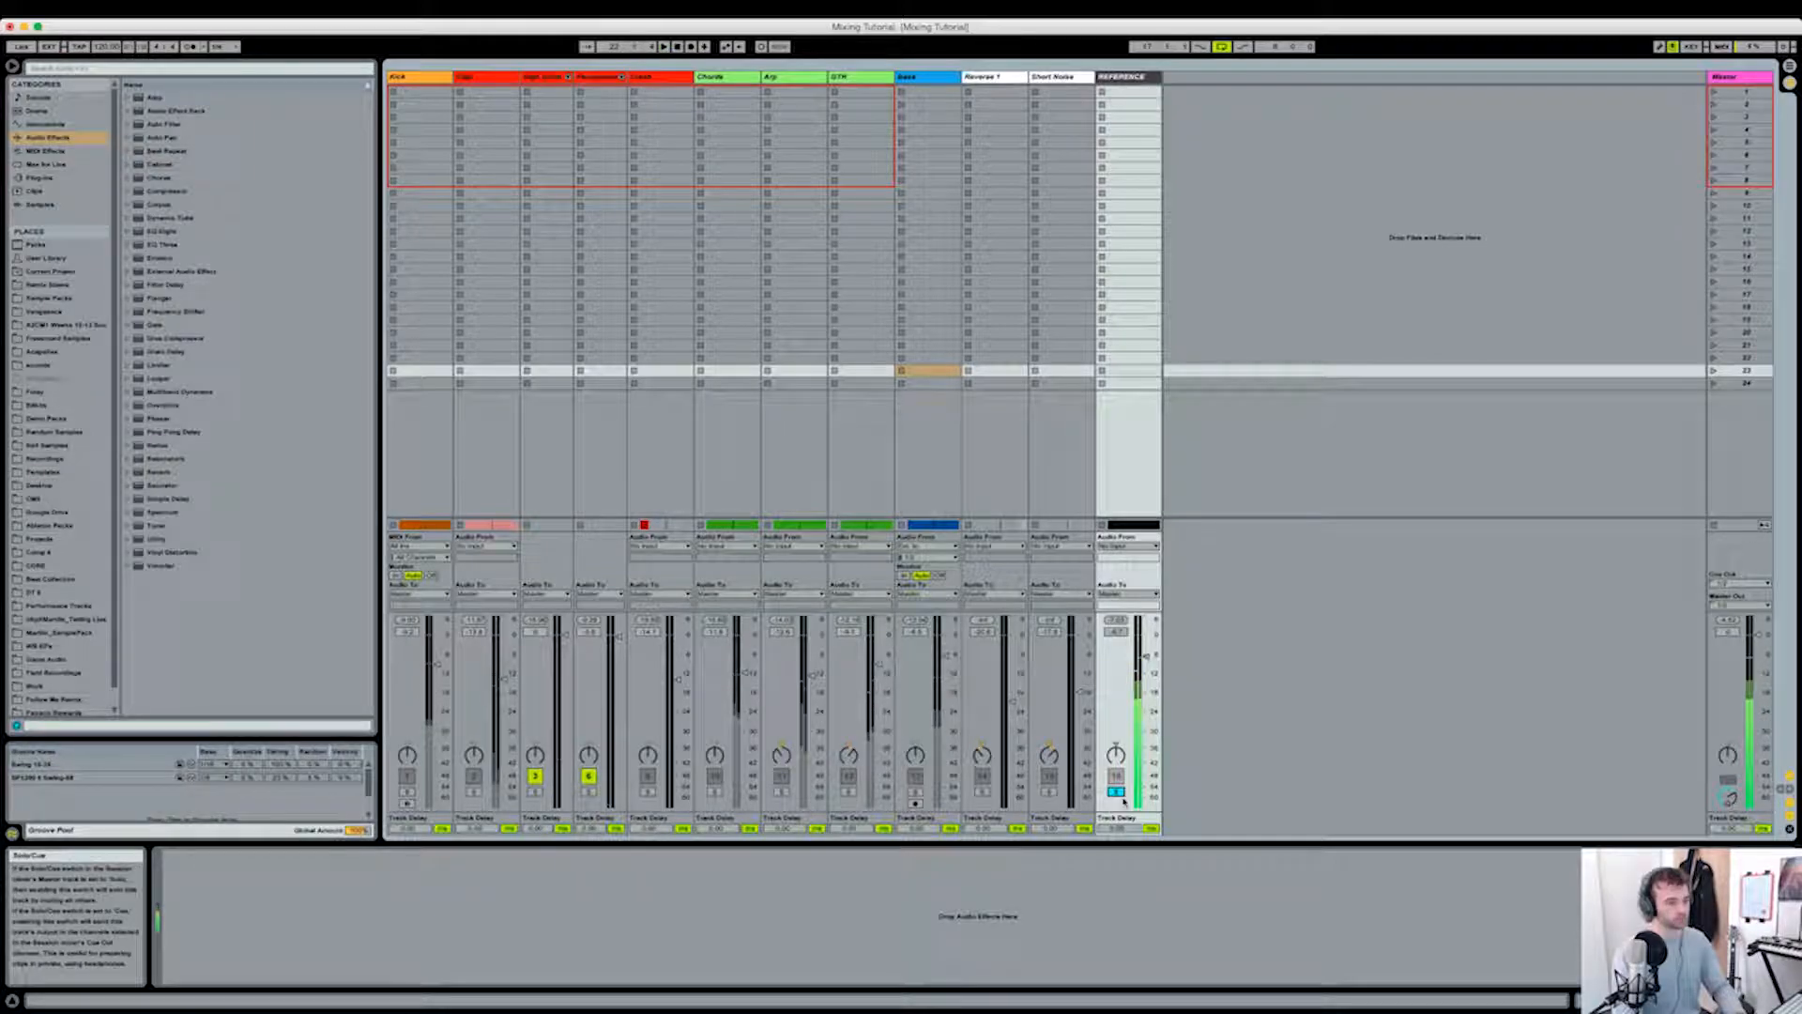
Step: Show the Master track's Spectrum and play the loop, toggling REFERENCE solo to compare the frequency balance of both
click(1732, 77)
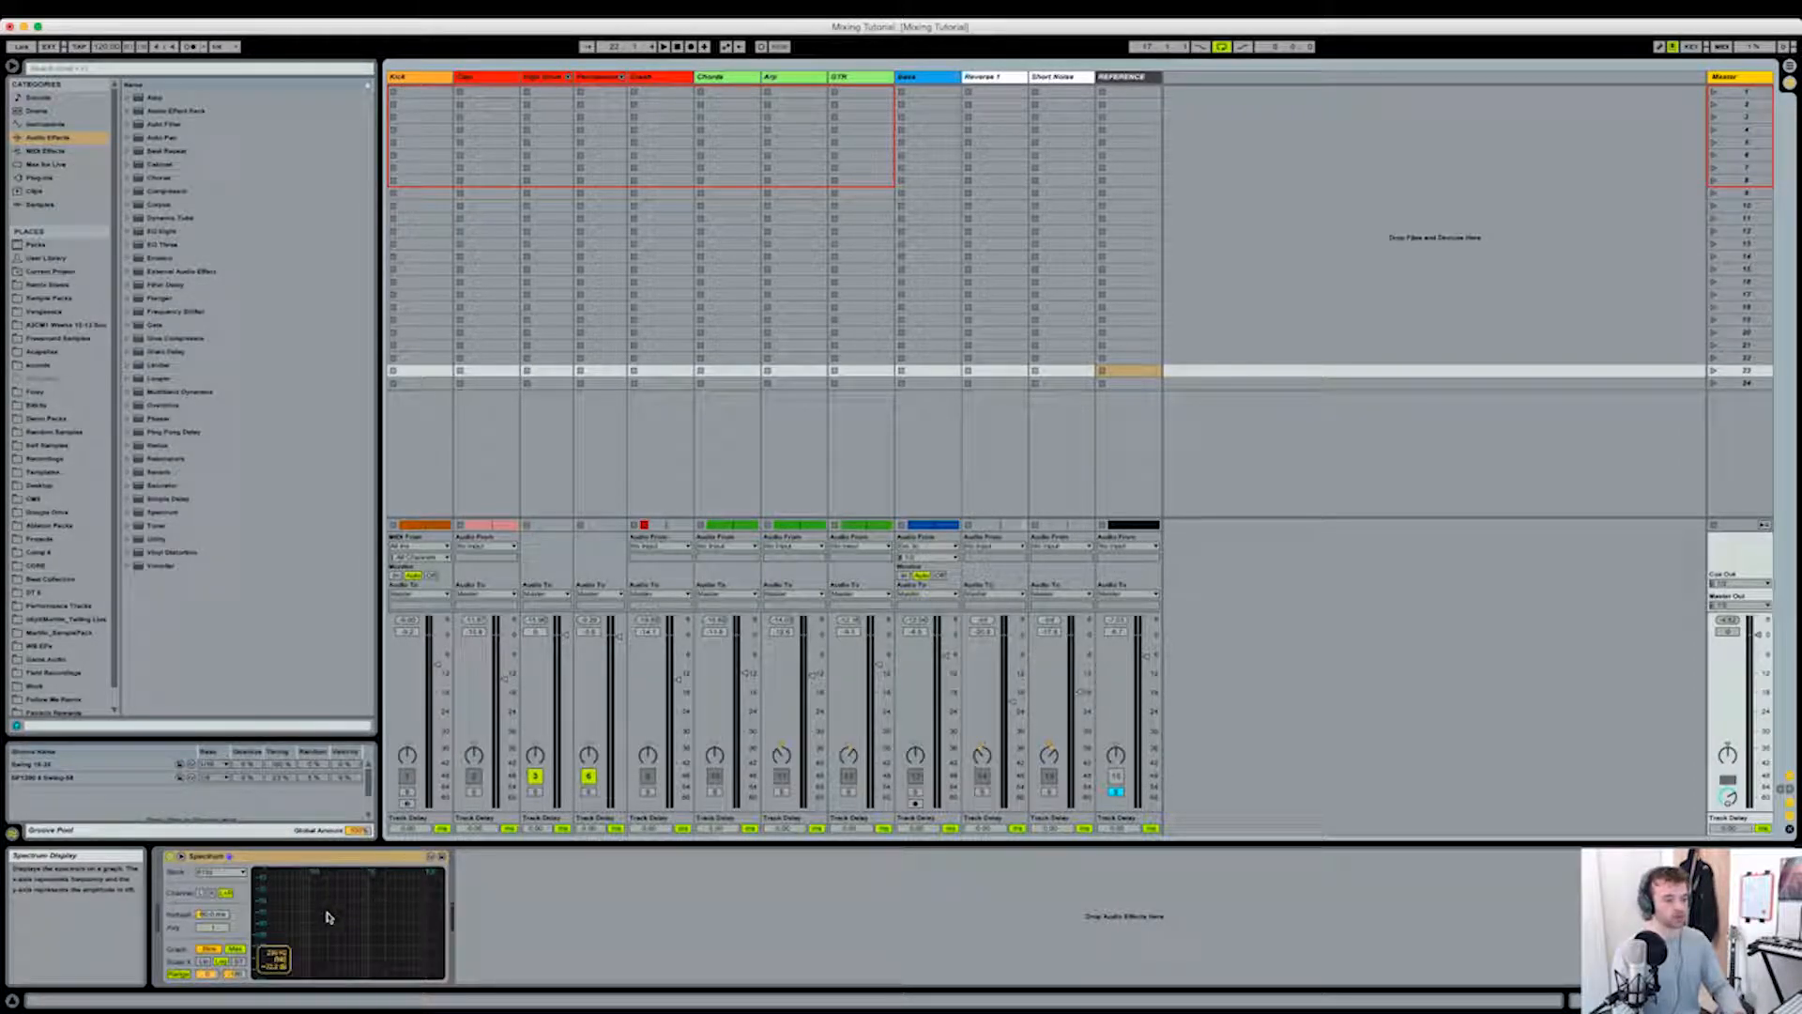
click(1116, 791)
key(space)
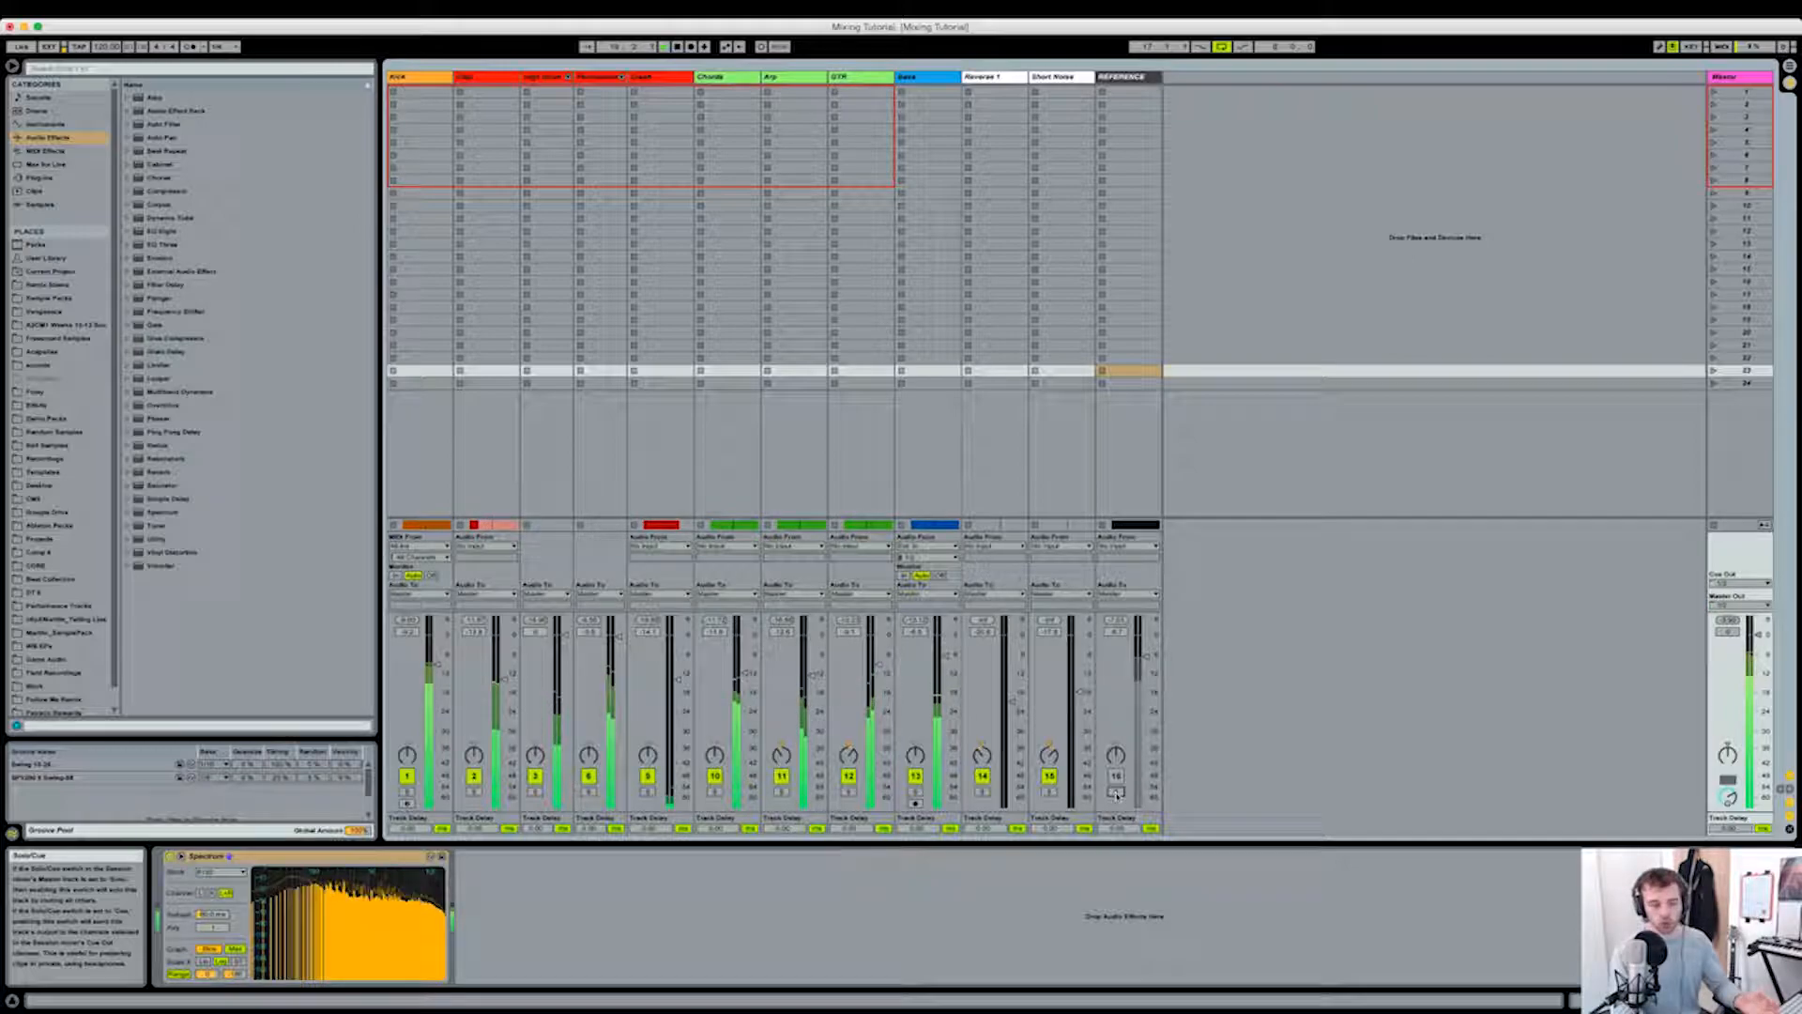
click(1116, 791)
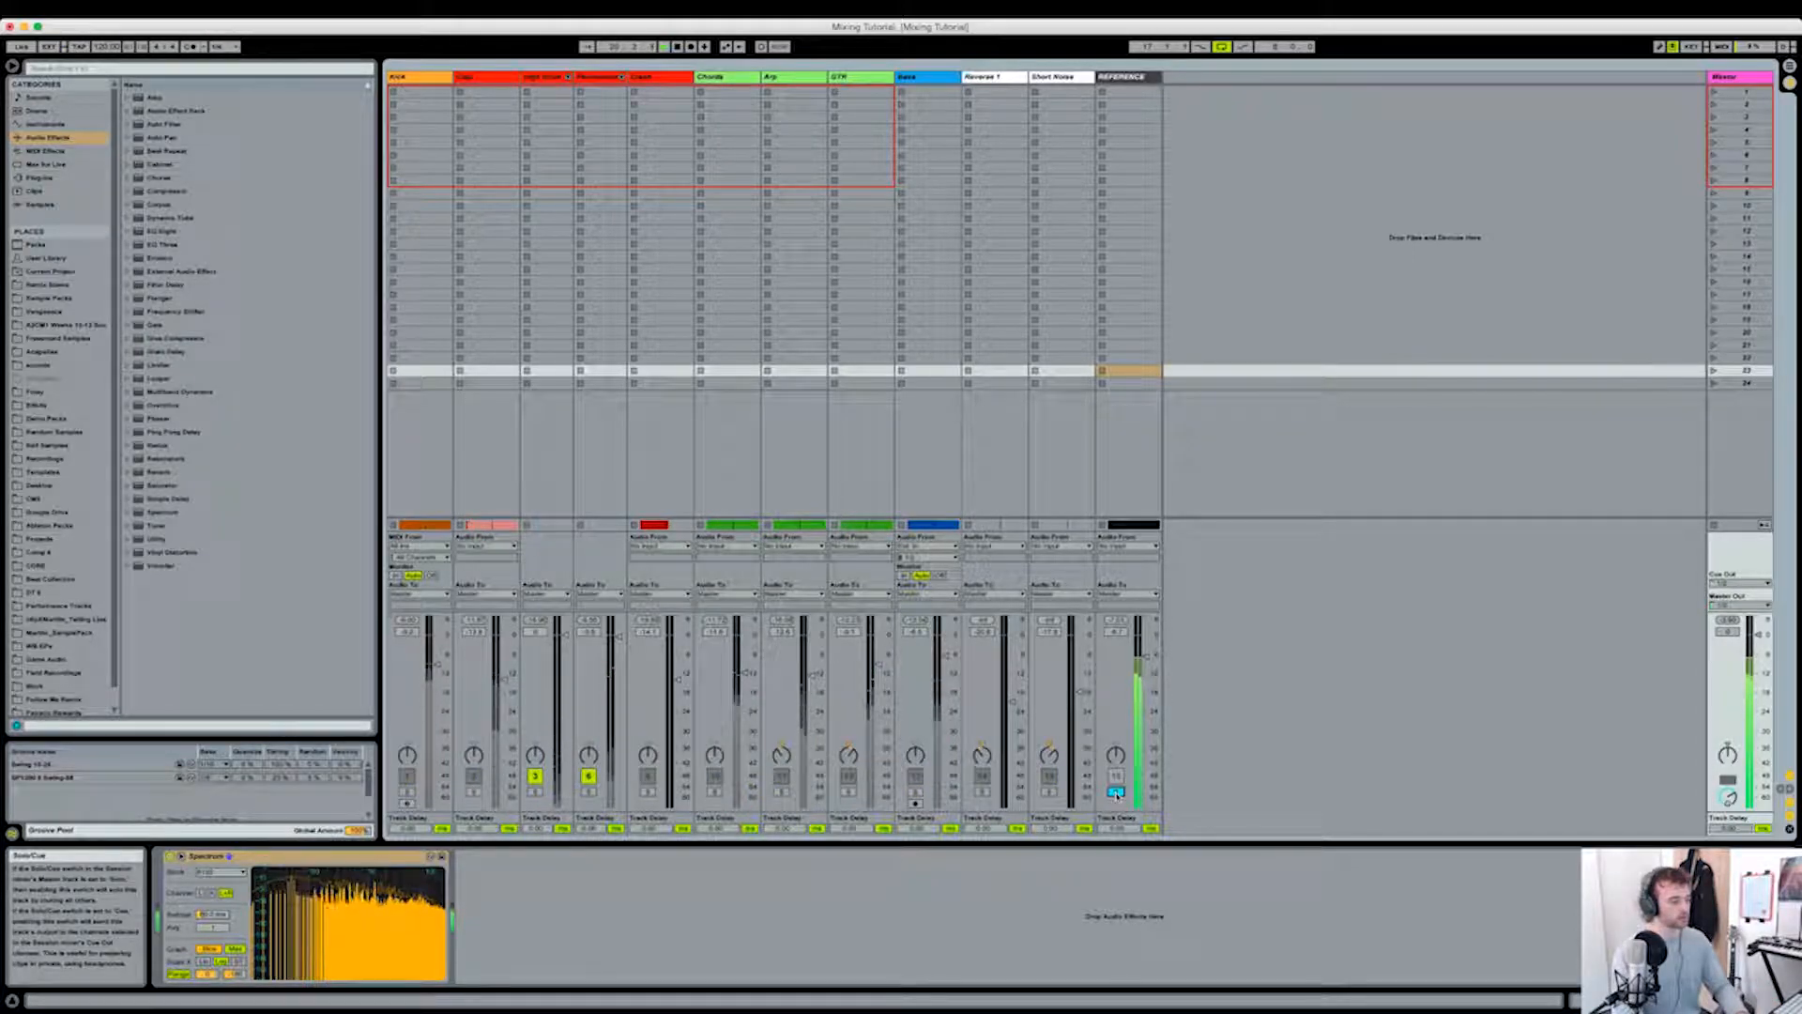
click(1116, 791)
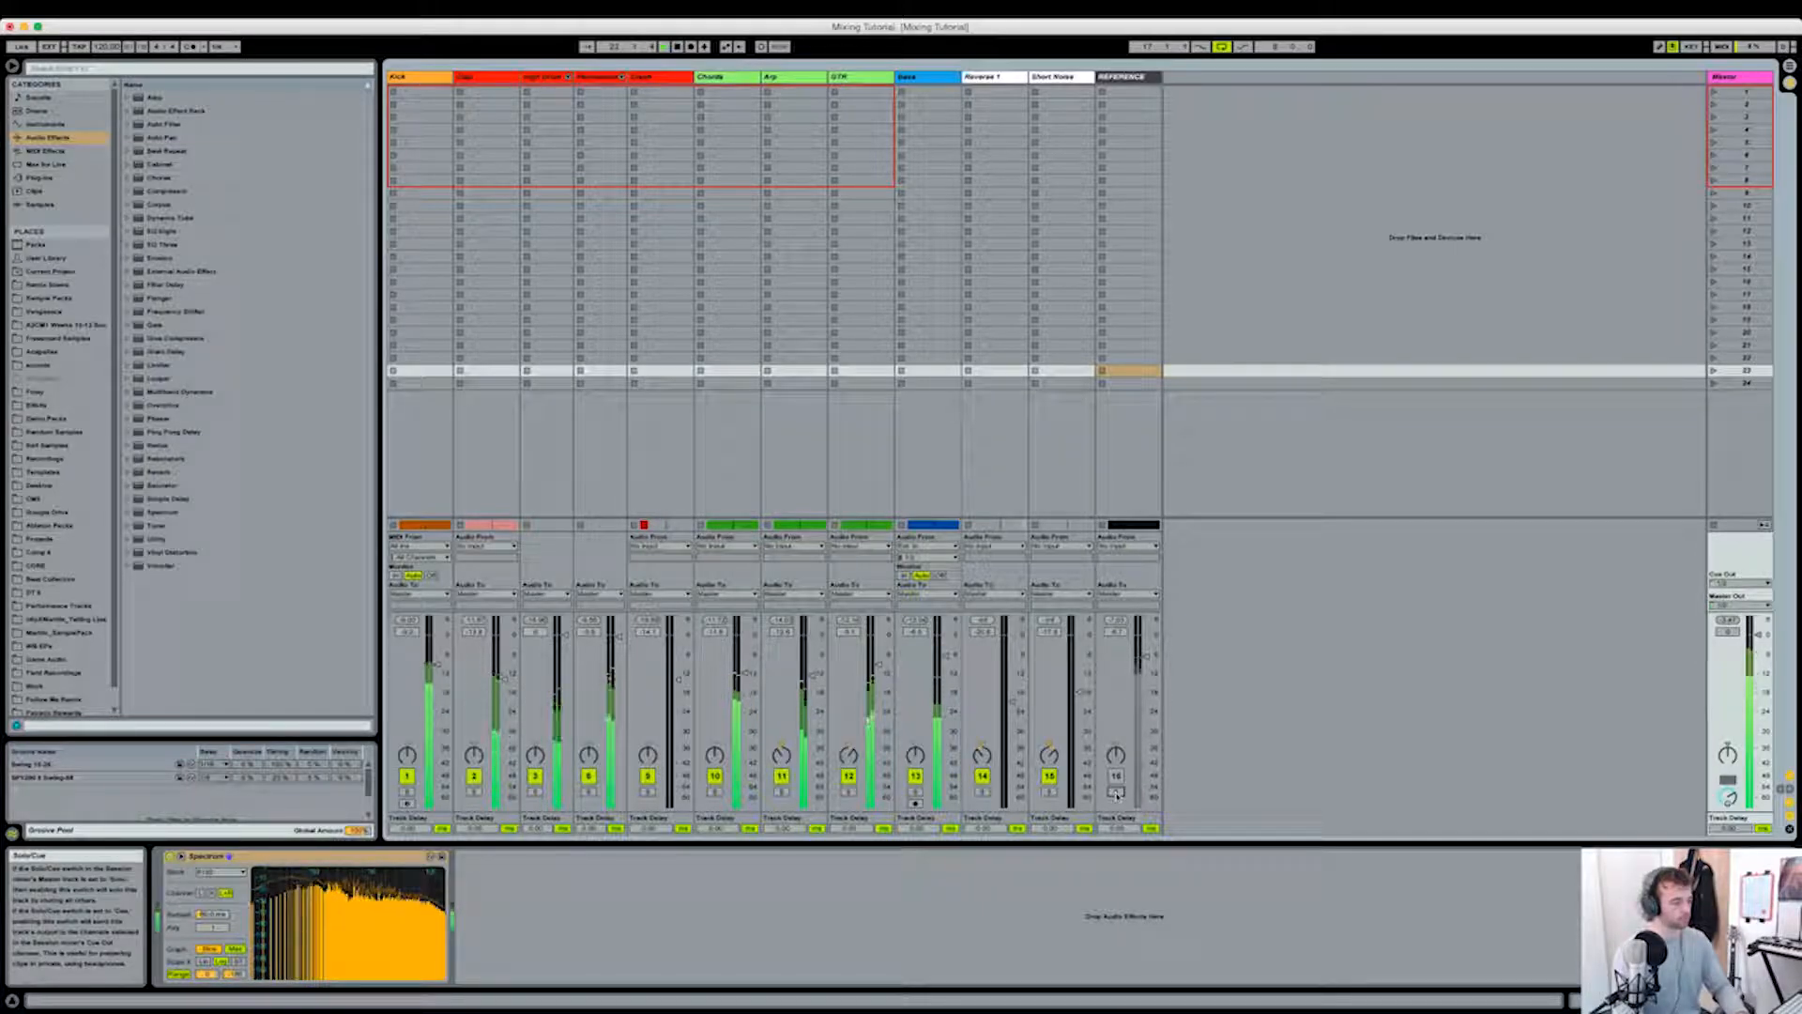
click(1116, 792)
click(1116, 792)
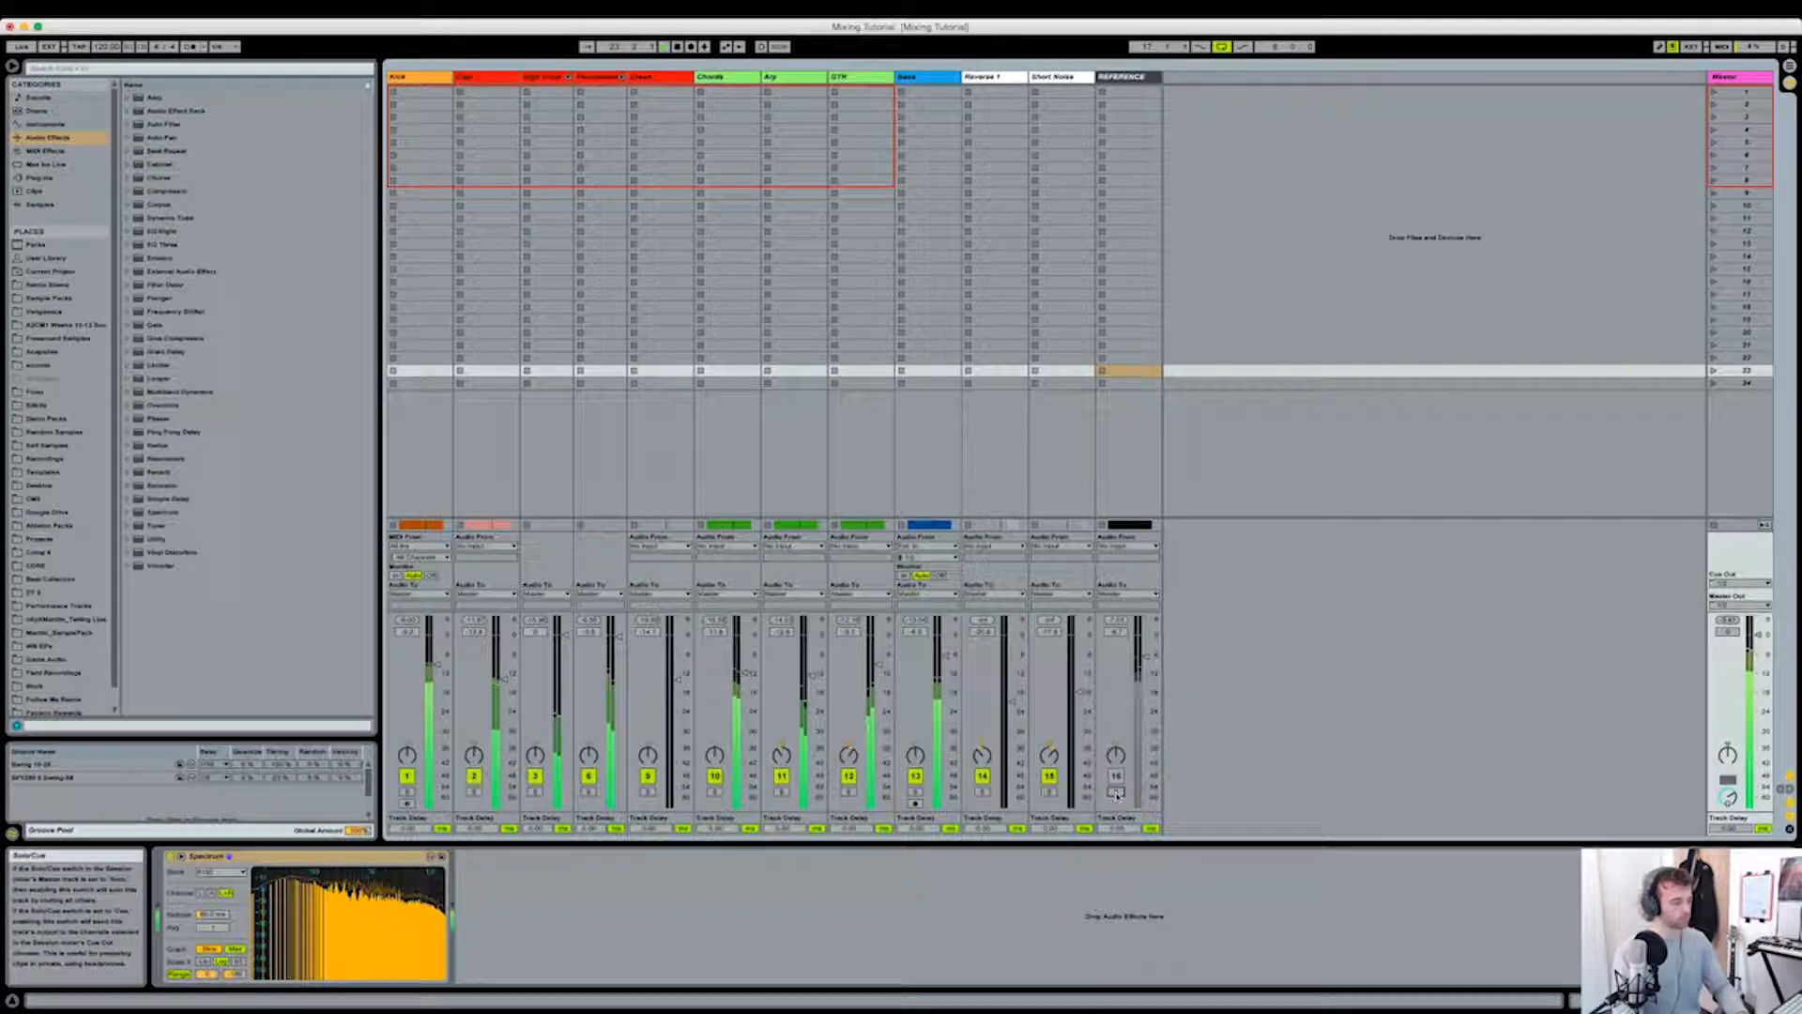
key(space)
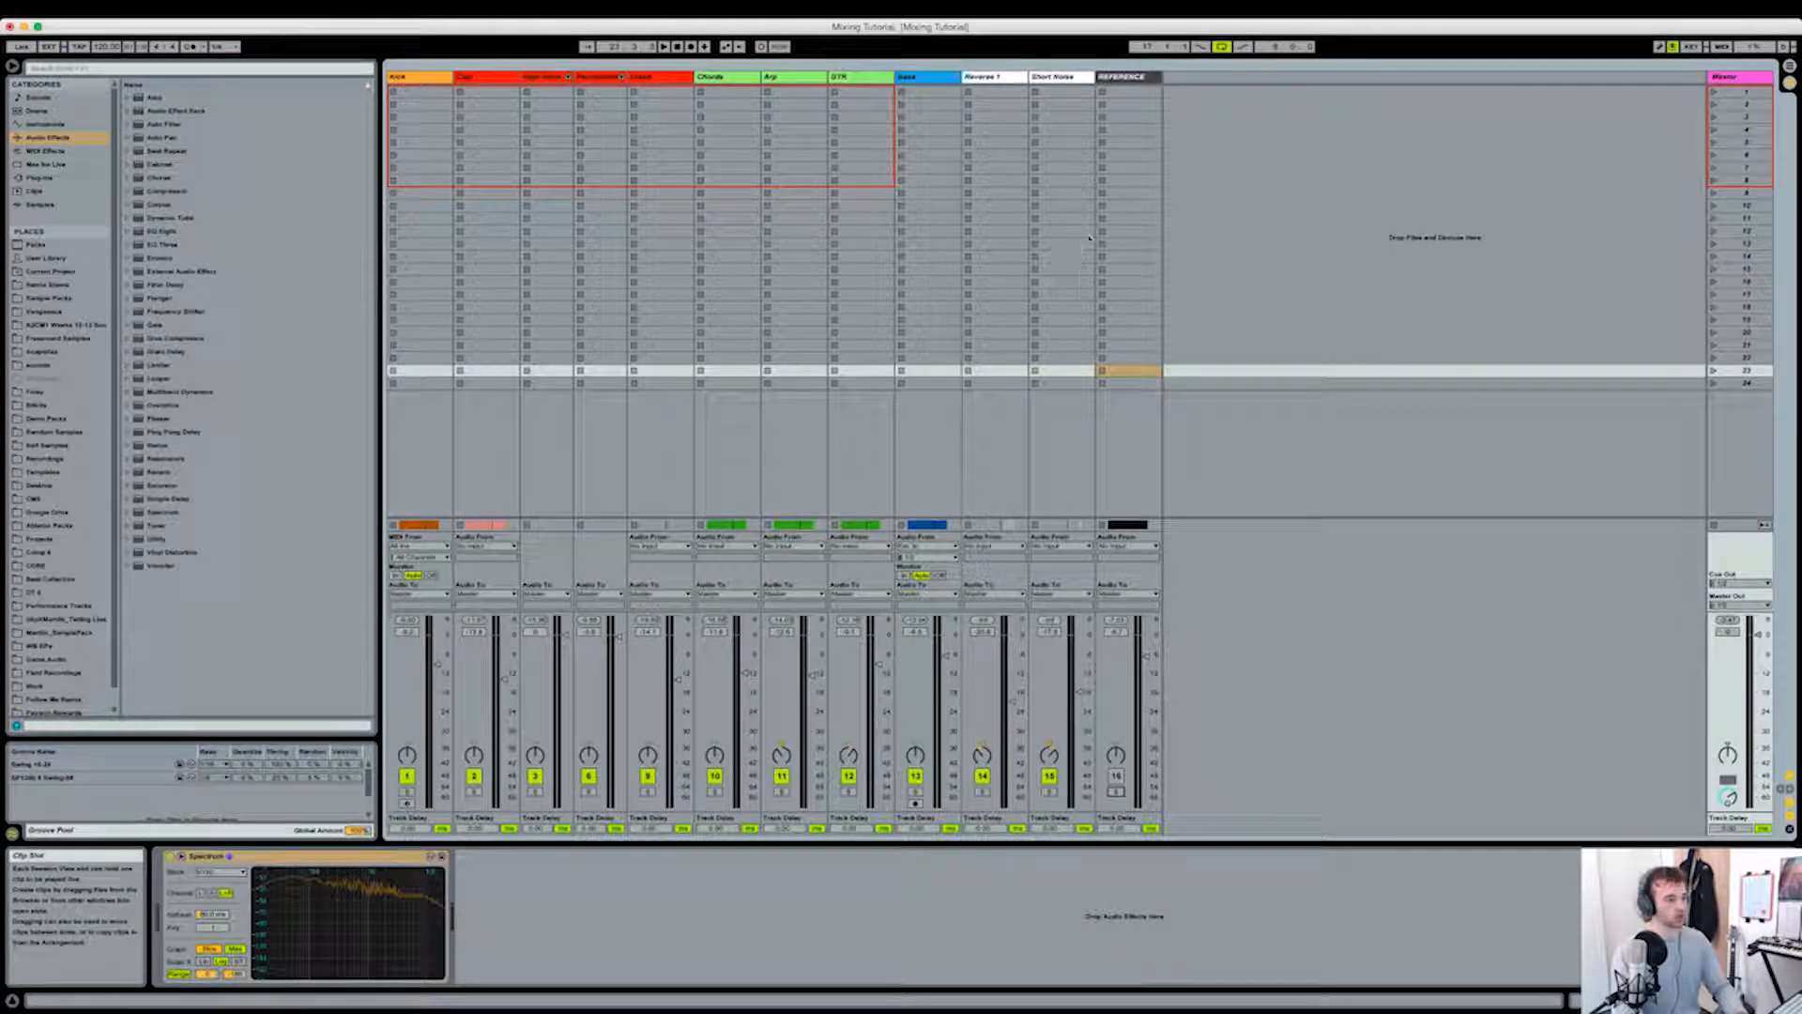
Step: Inspect the device chains on Chords and Bass, and highlight Compressor, Glue Compressor and Multiband Dynamics among the audio effects
click(727, 218)
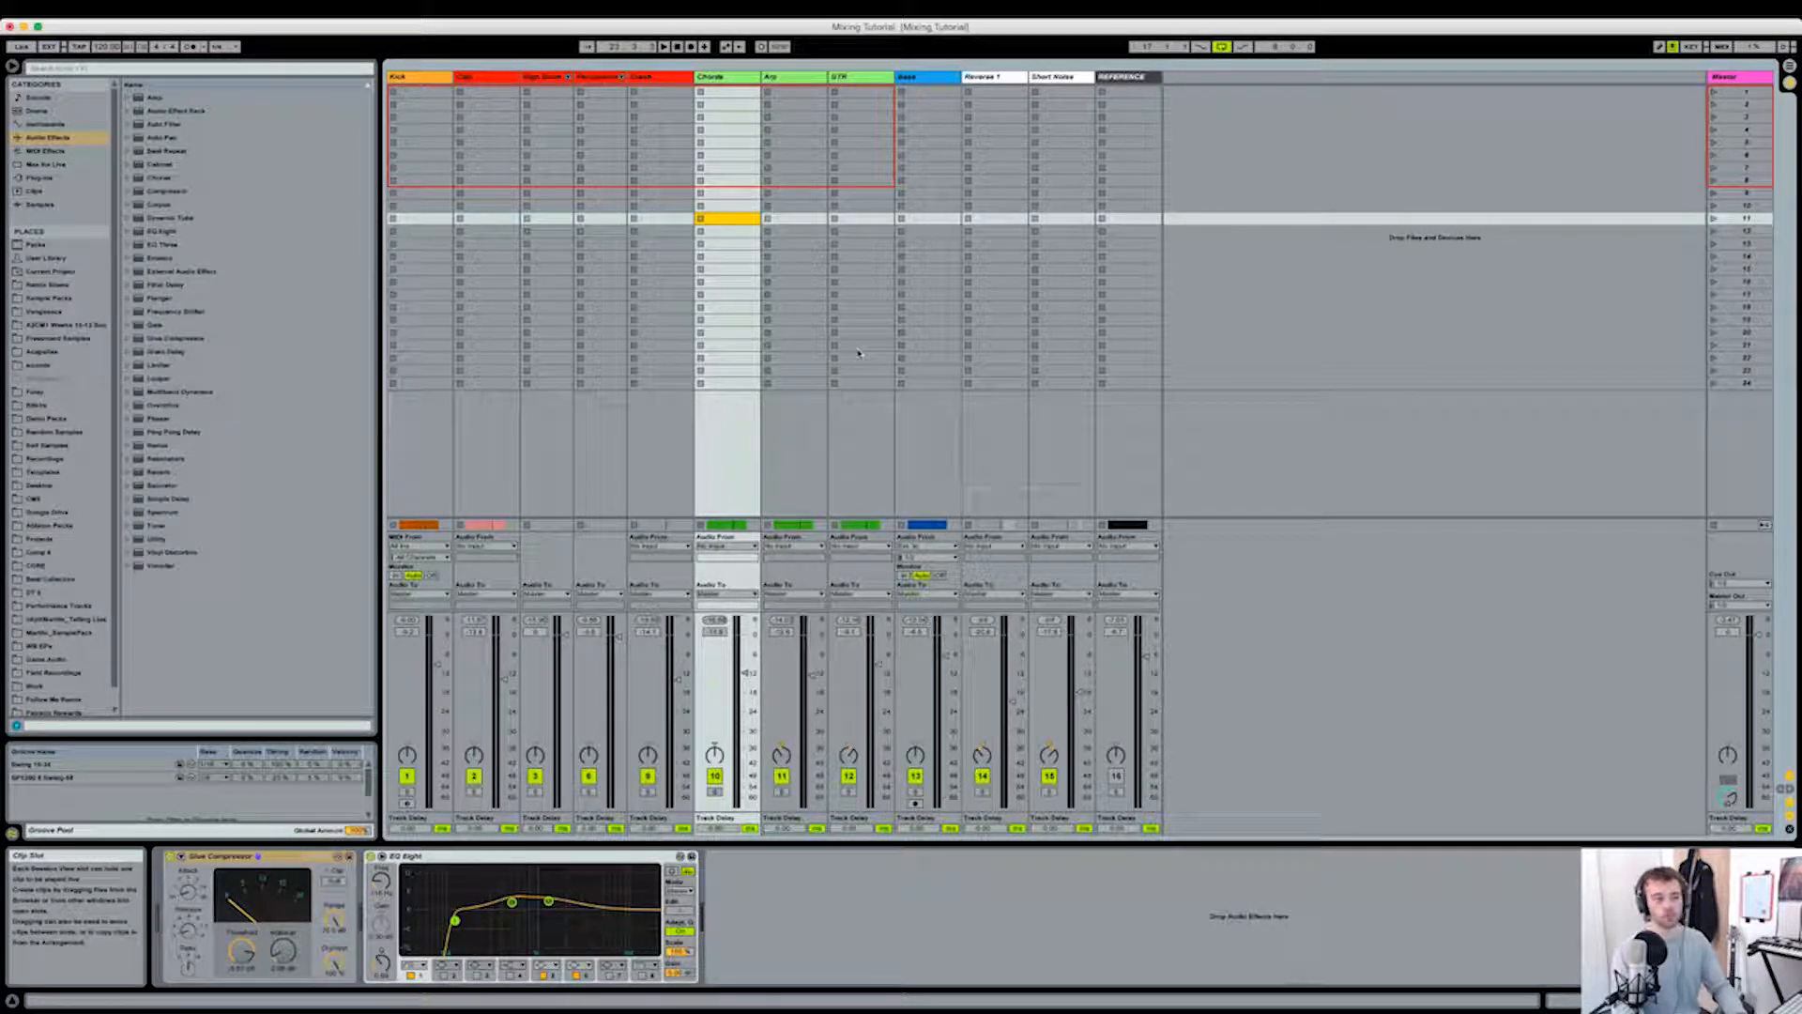
click(926, 79)
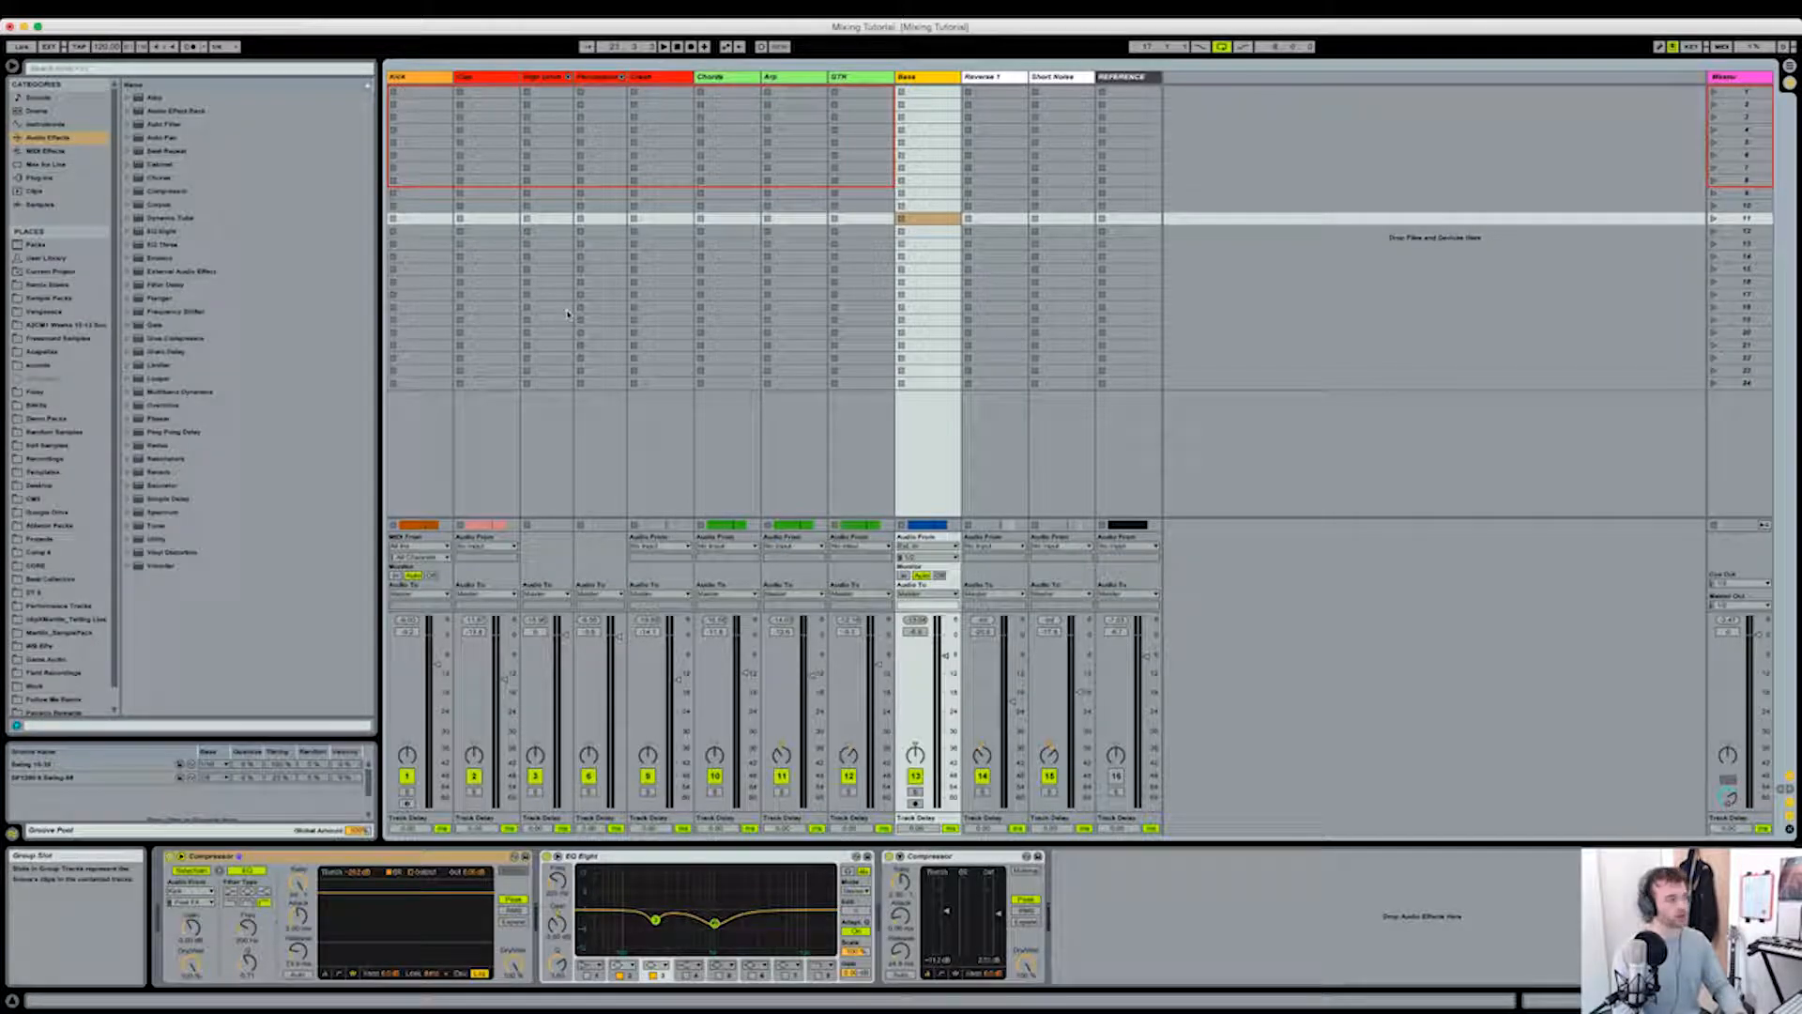
click(174, 193)
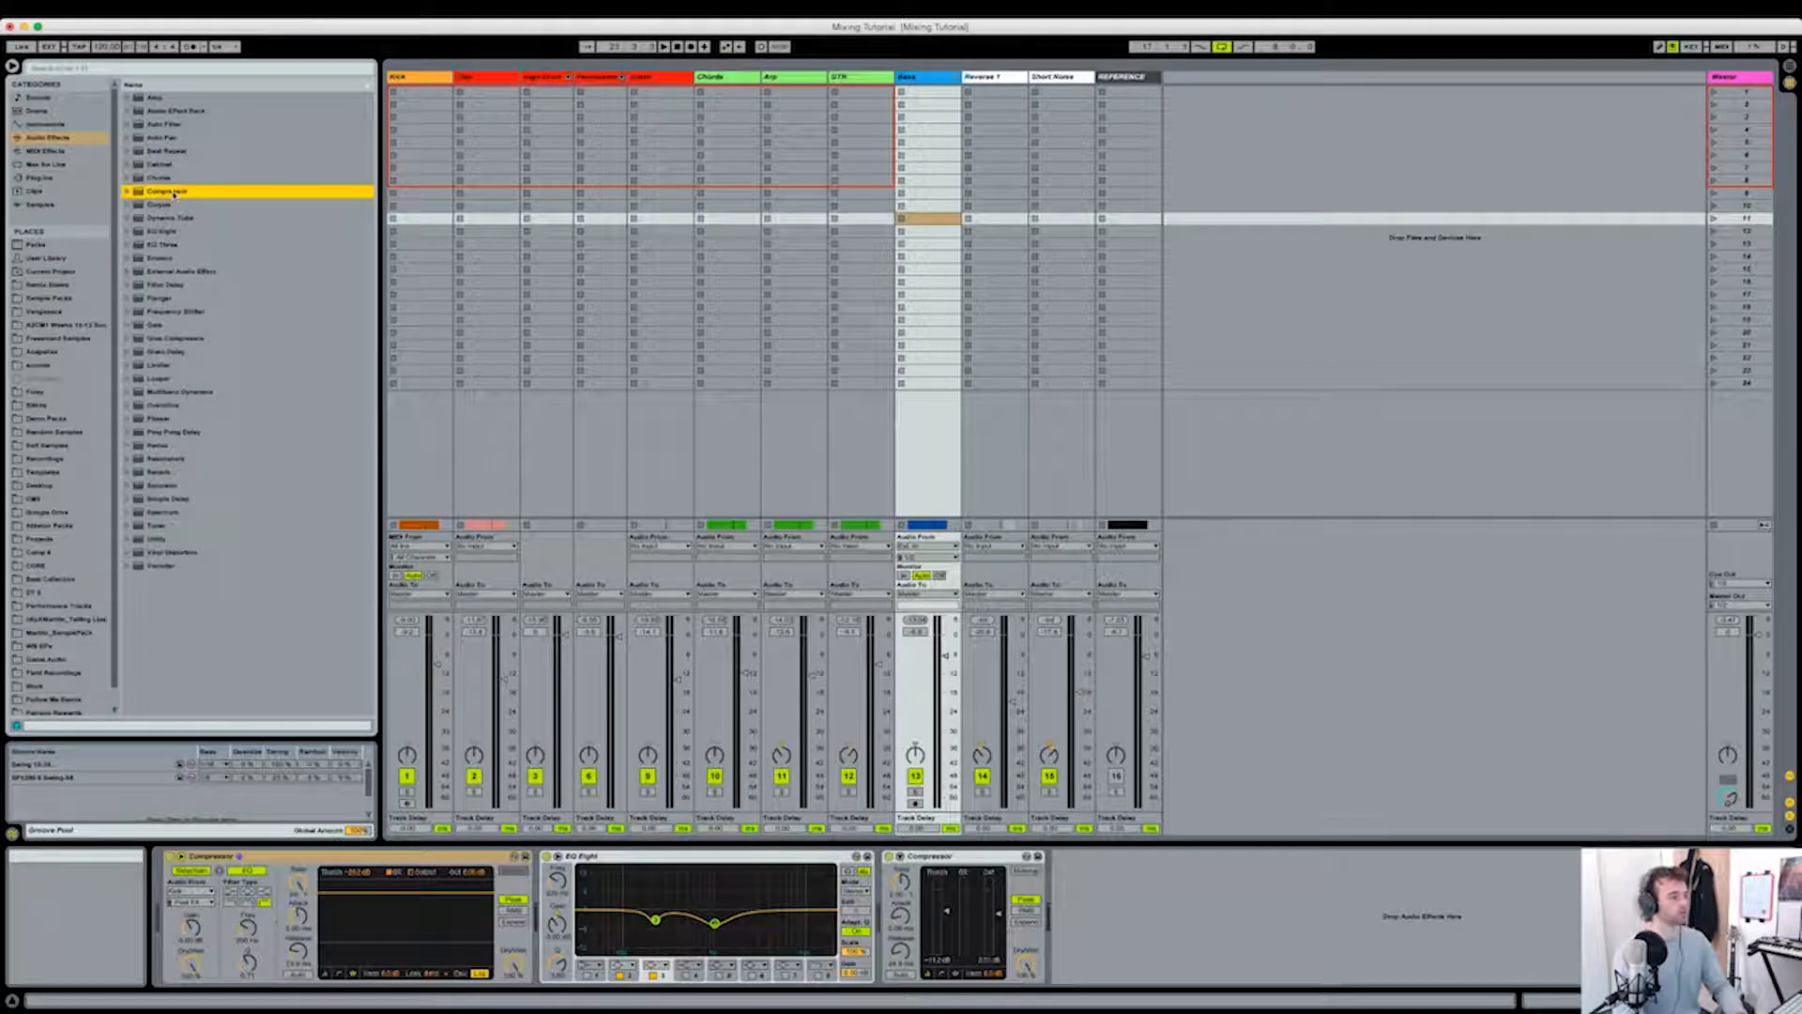
click(205, 340)
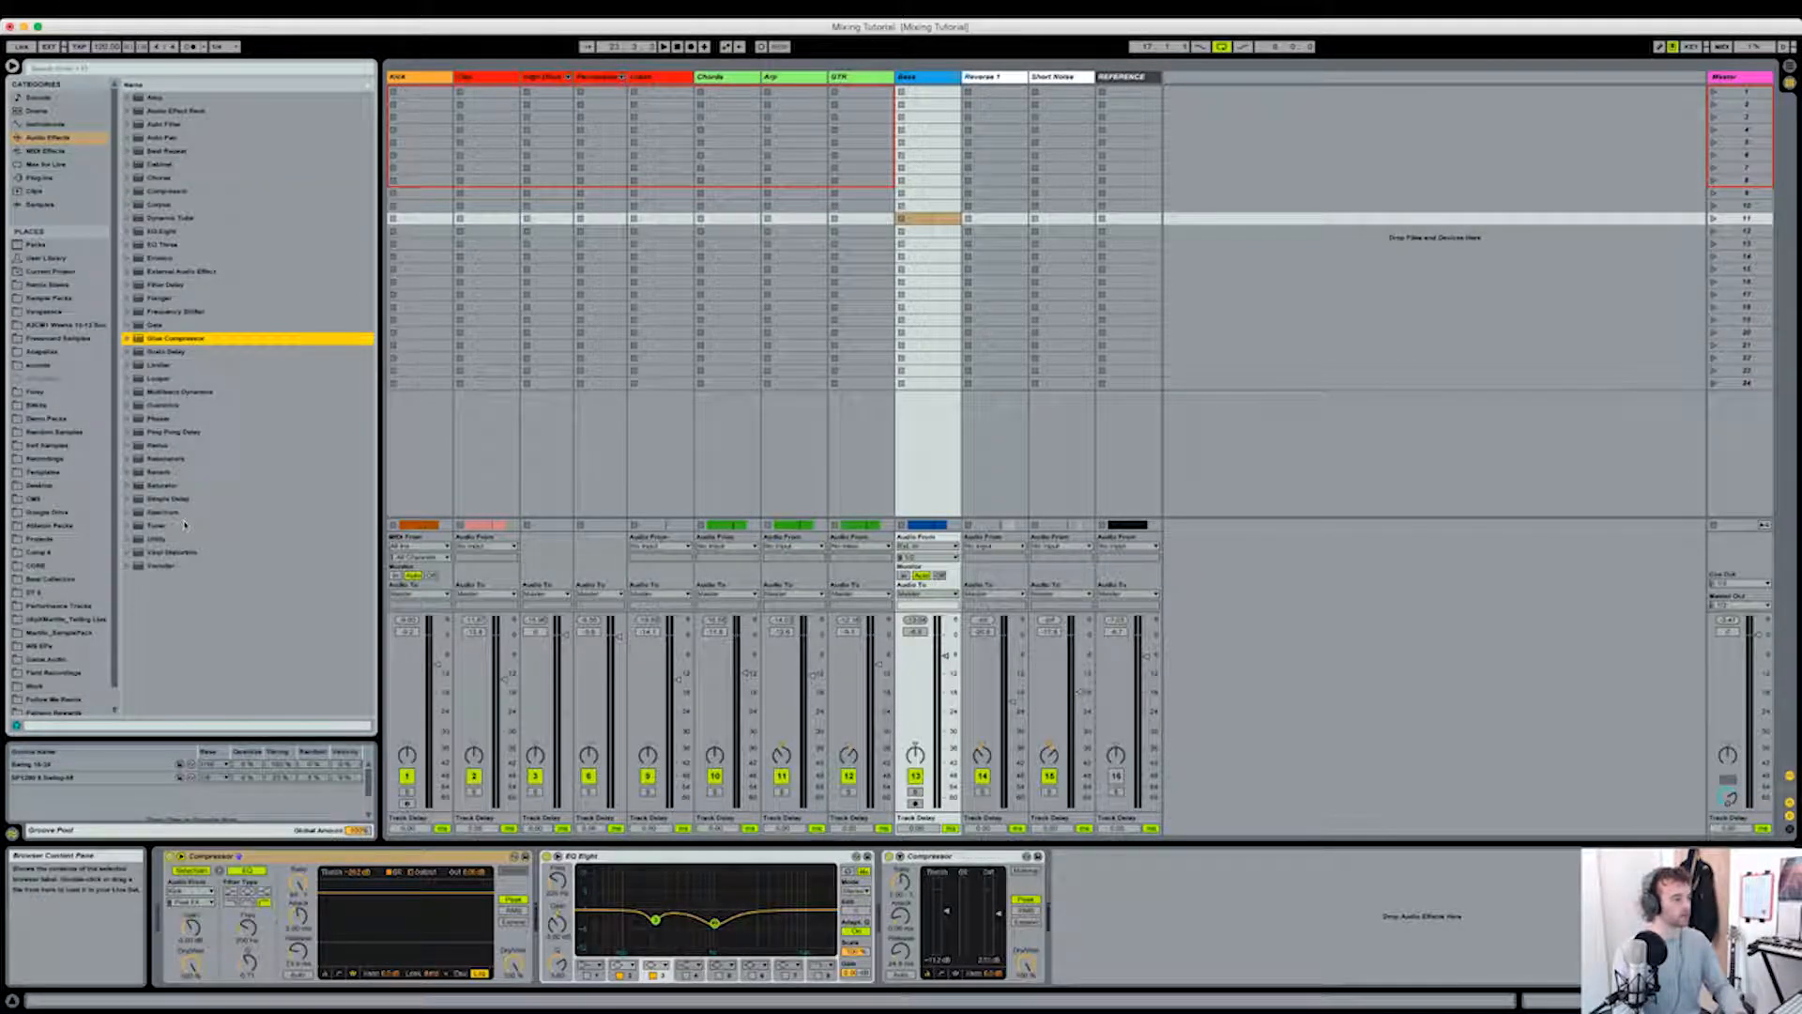
click(185, 393)
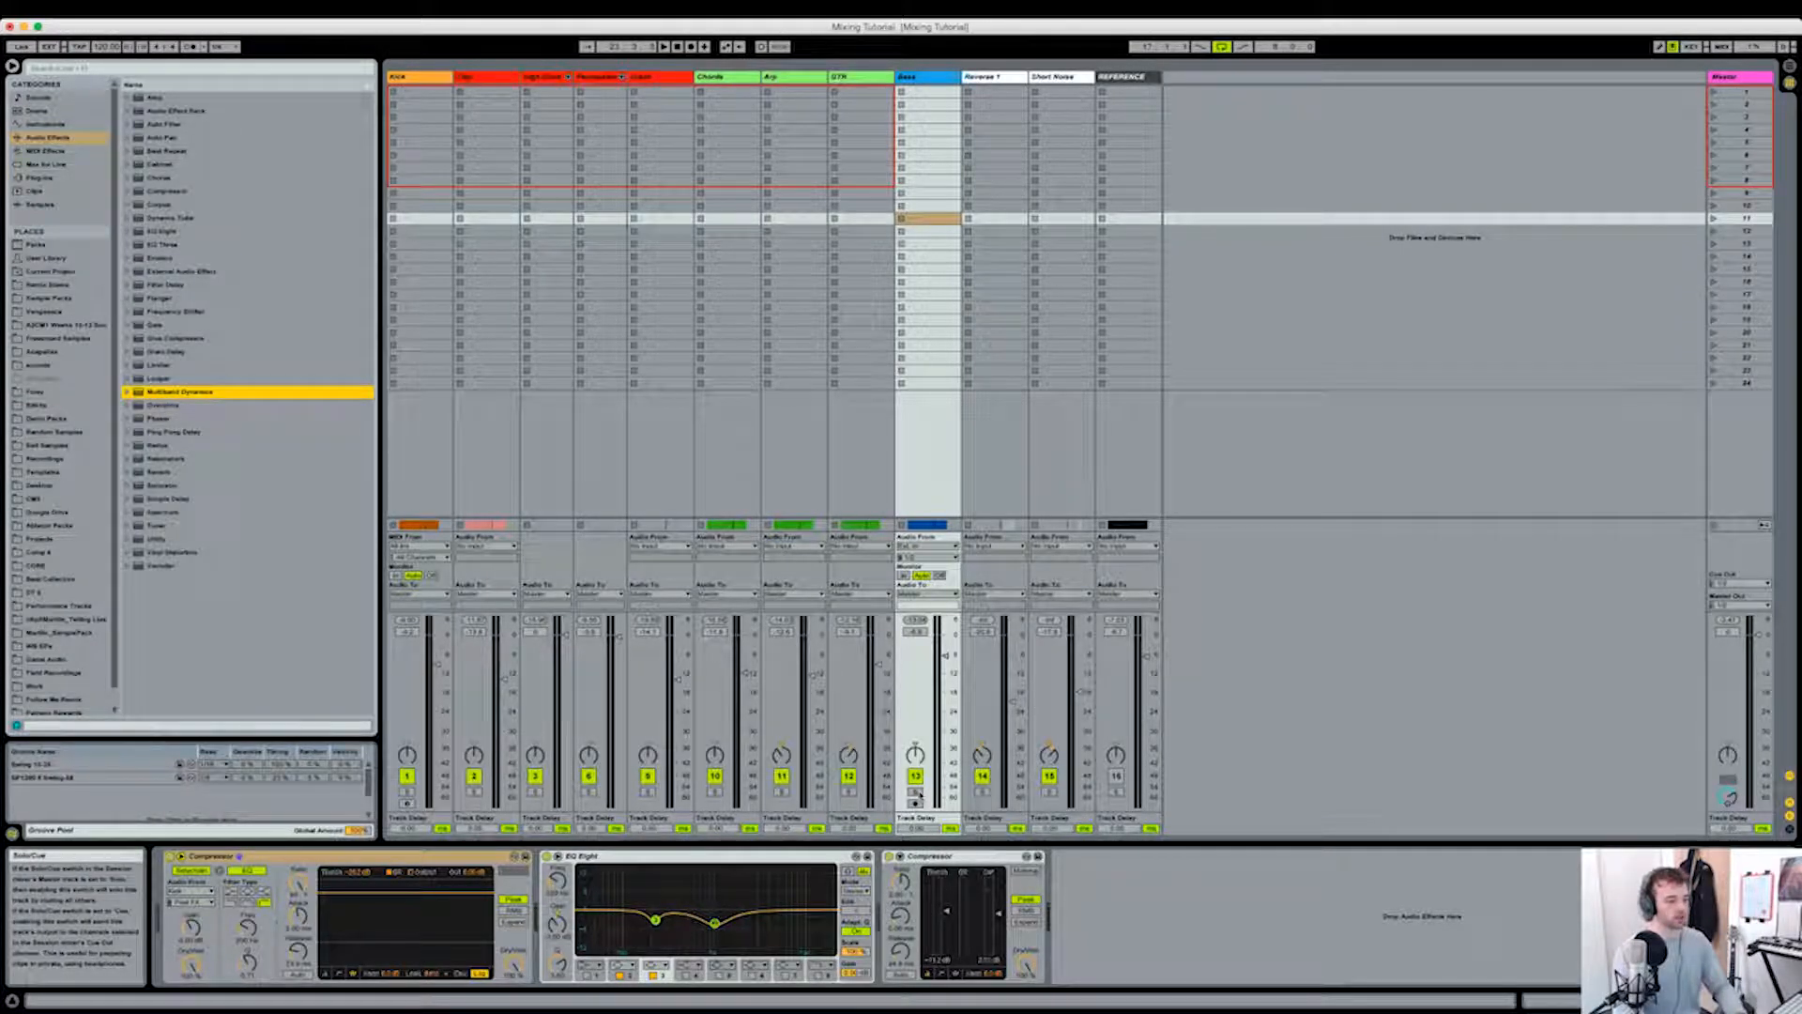
Step: Play the soloed Bass track in Arrangement View, bypassing and re-enabling the last Compressor in its chain to compare
key(Tab)
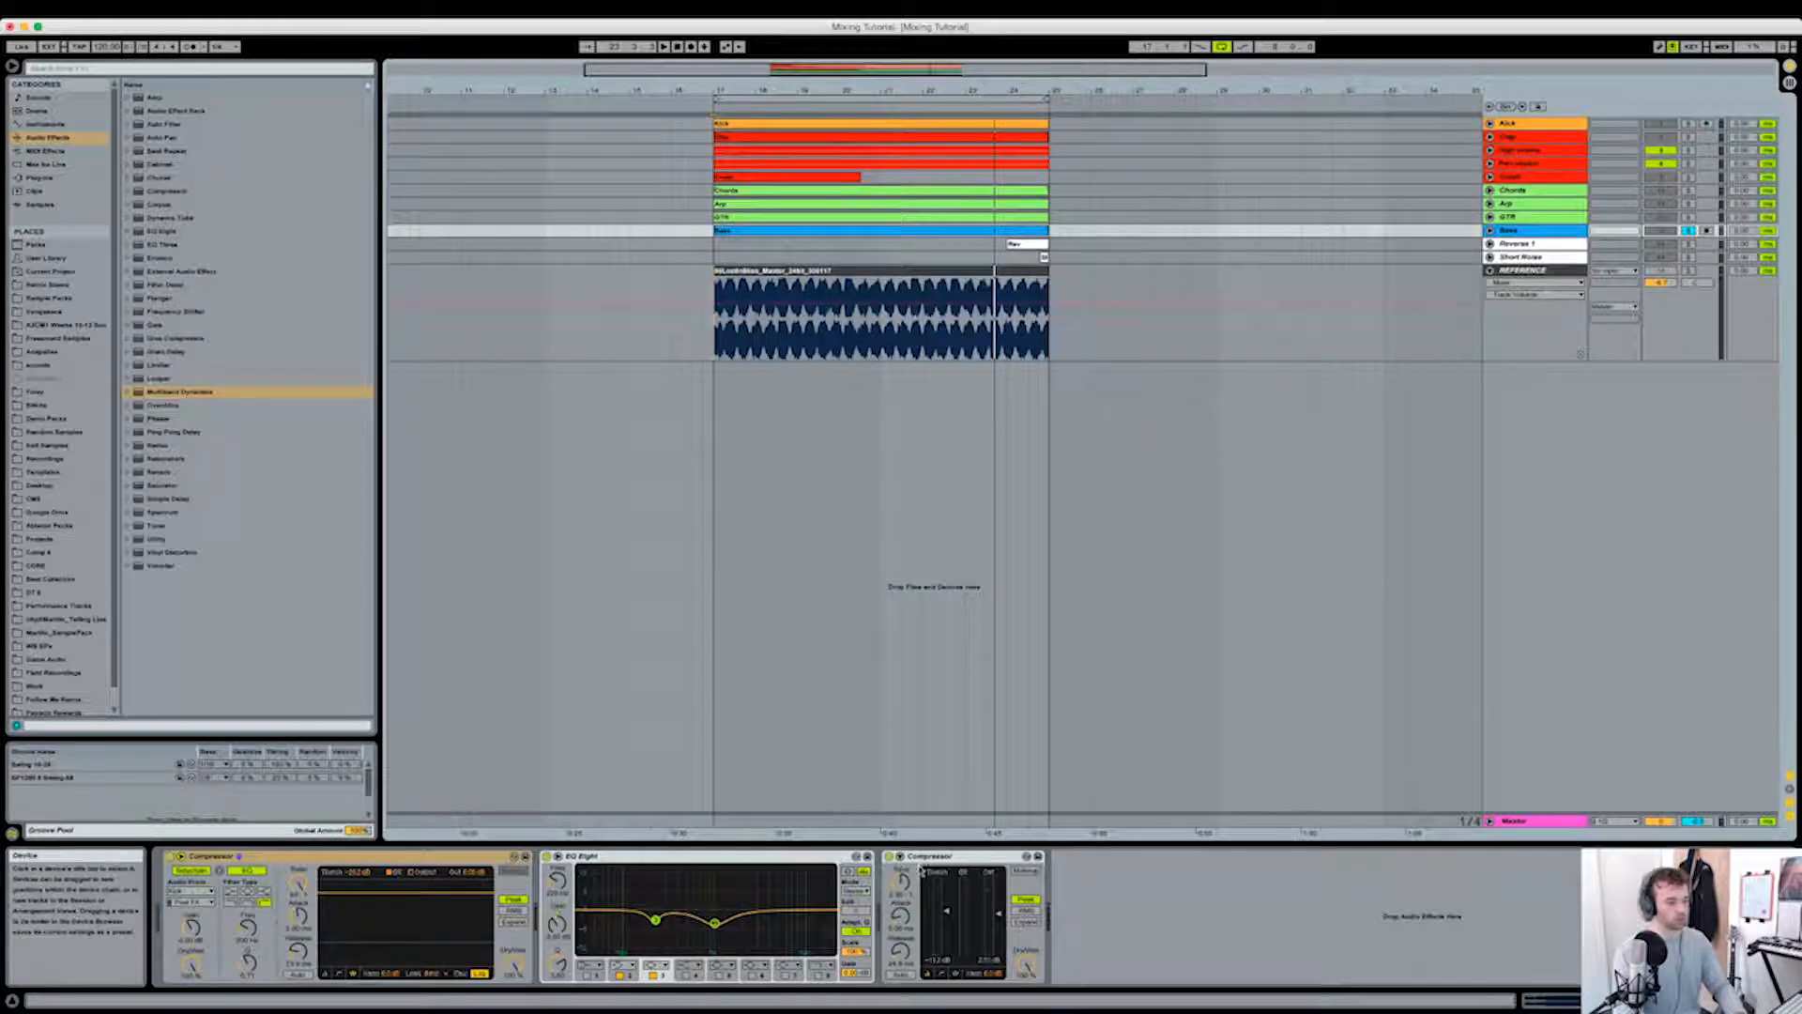
key(space)
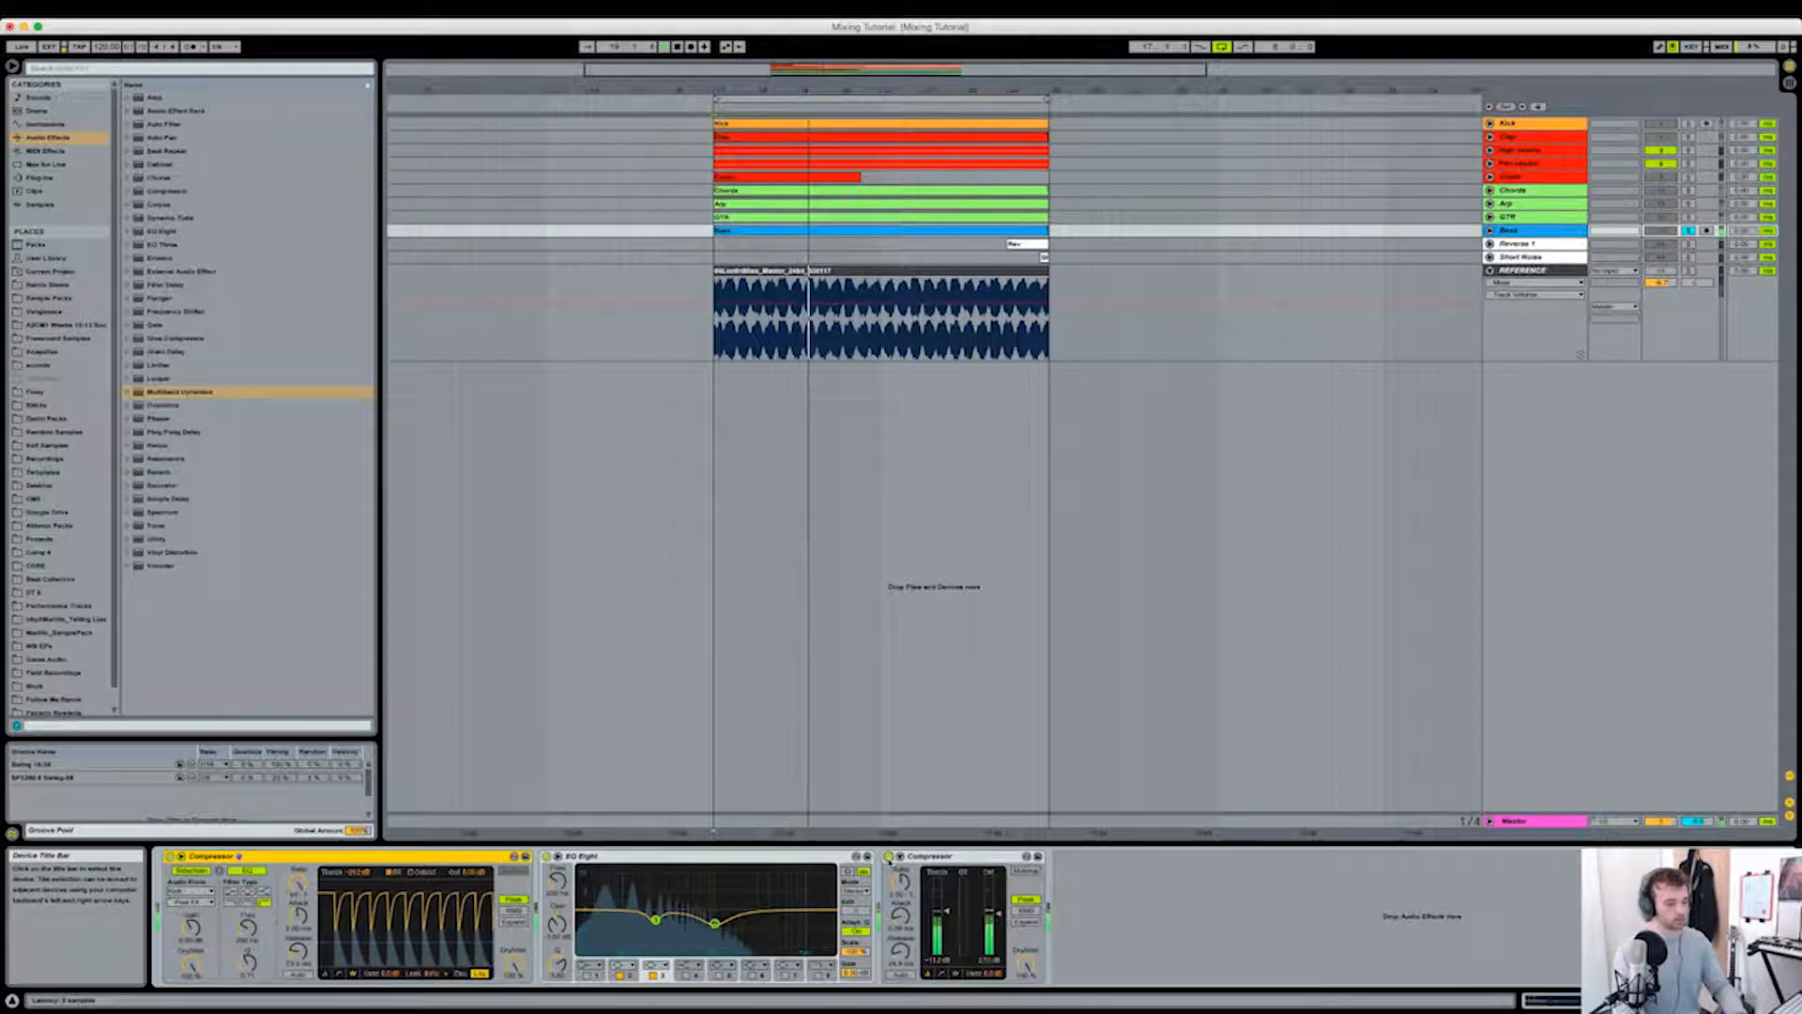
click(889, 857)
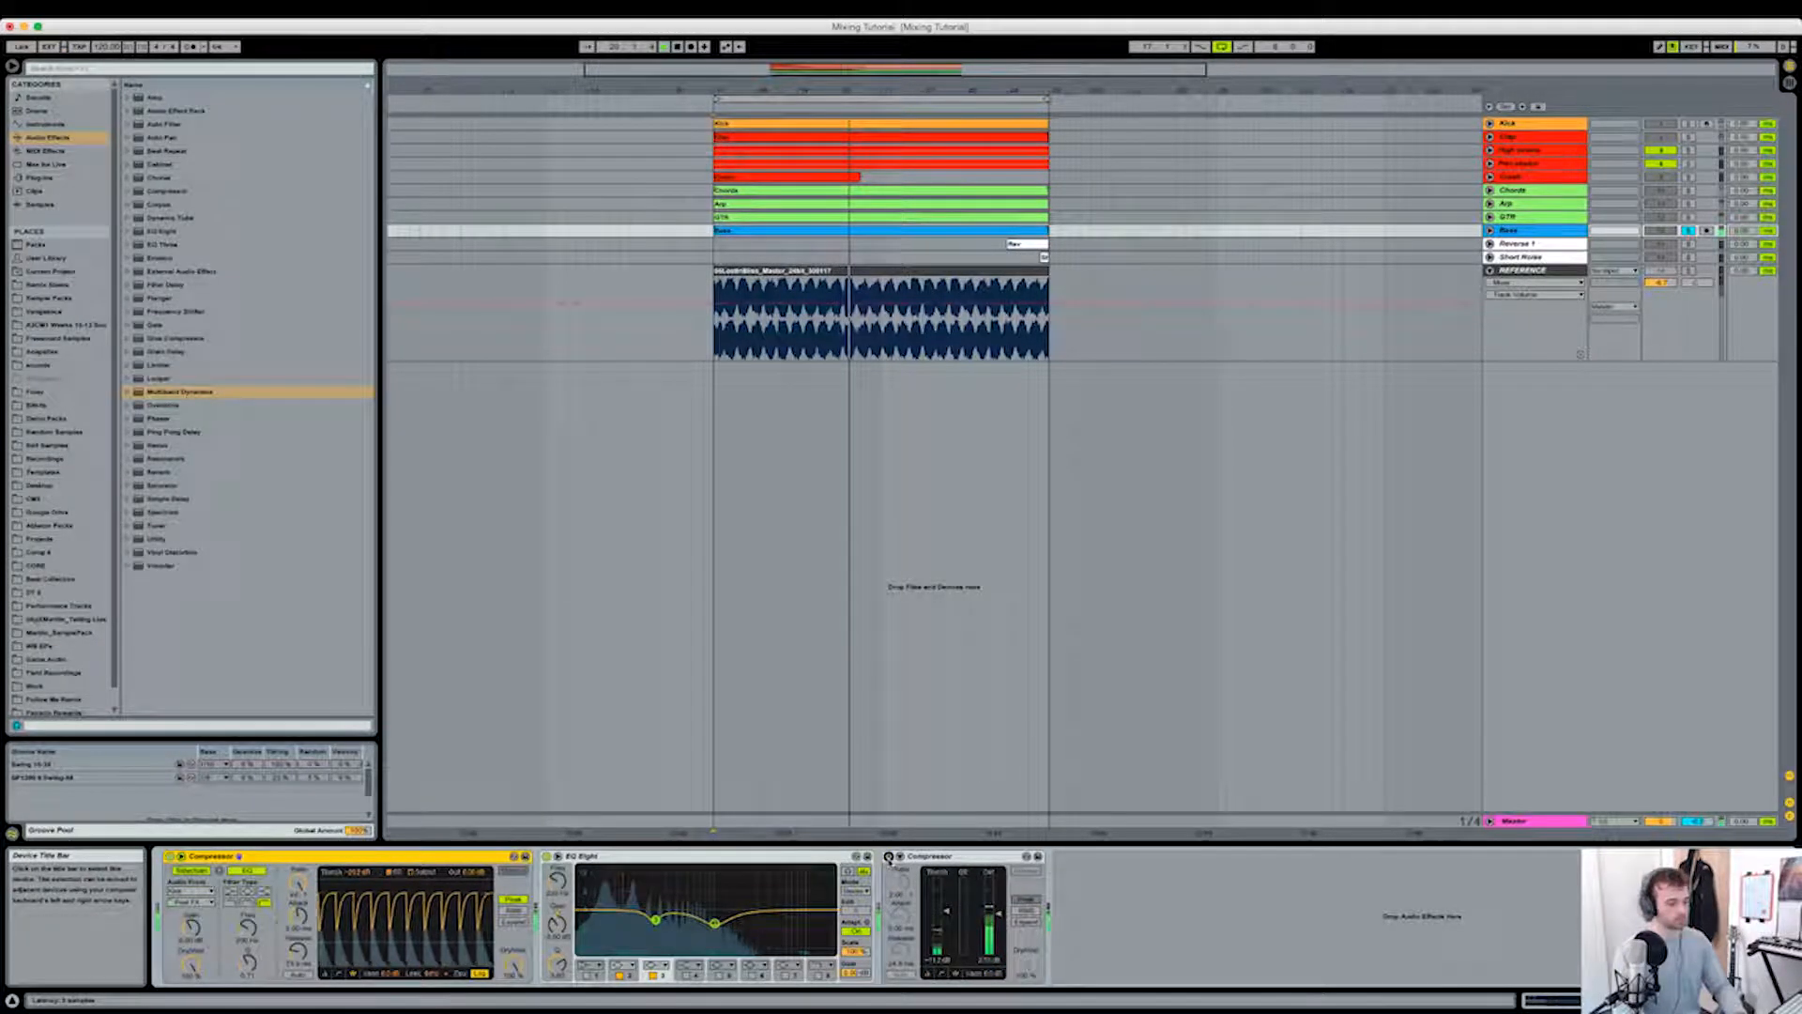
click(889, 857)
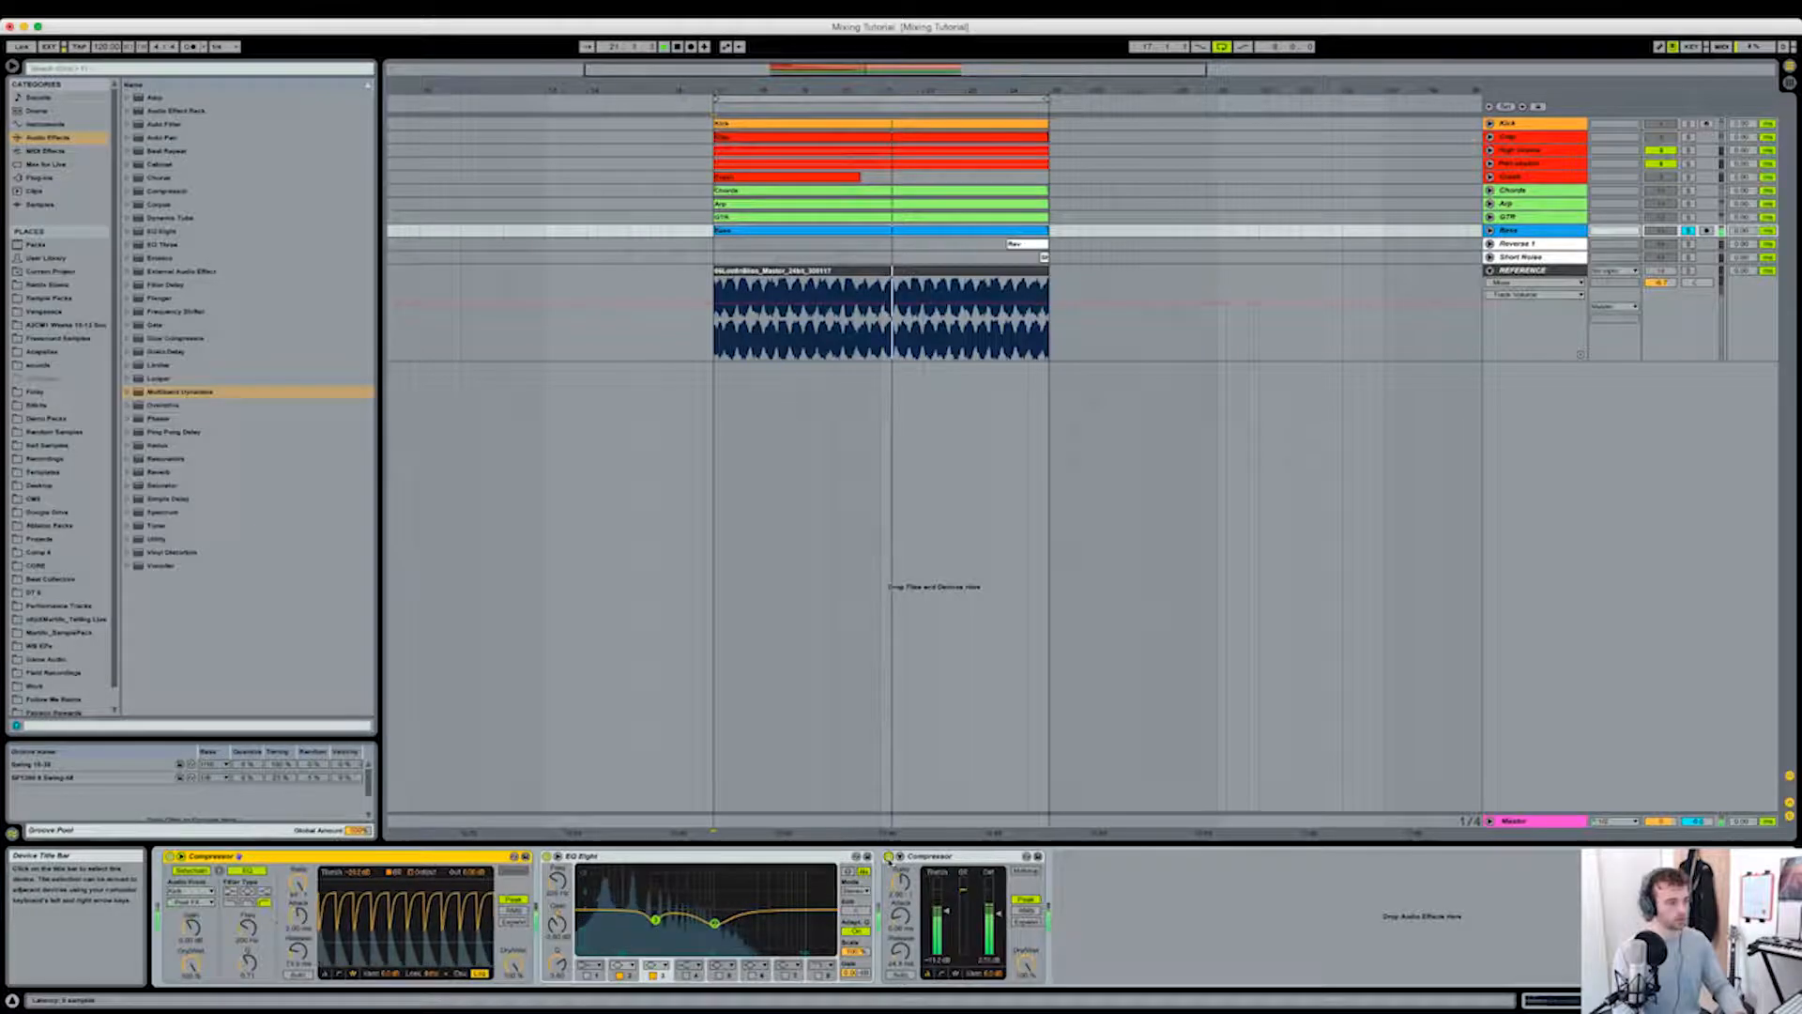
key(space)
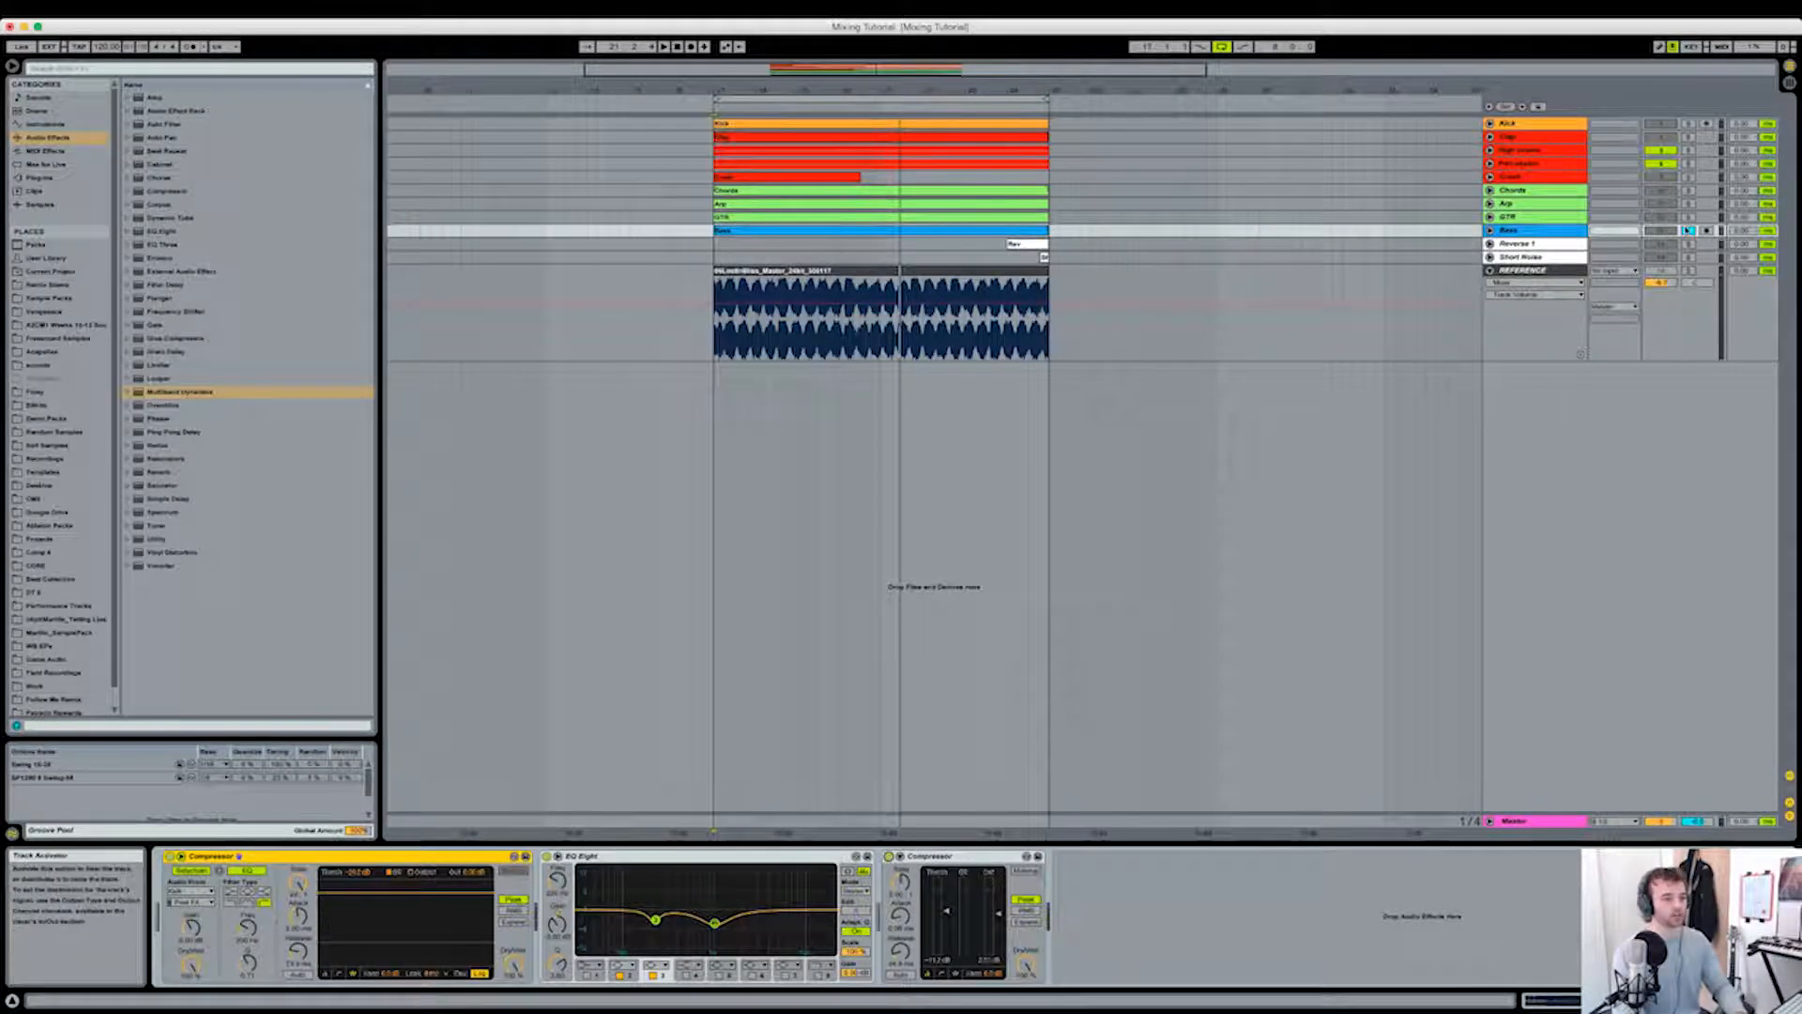
Step: Solo and unfold the GTR track instead of Bass, audition its Compressor during playback, and fold the track again
click(1690, 231)
click(1690, 217)
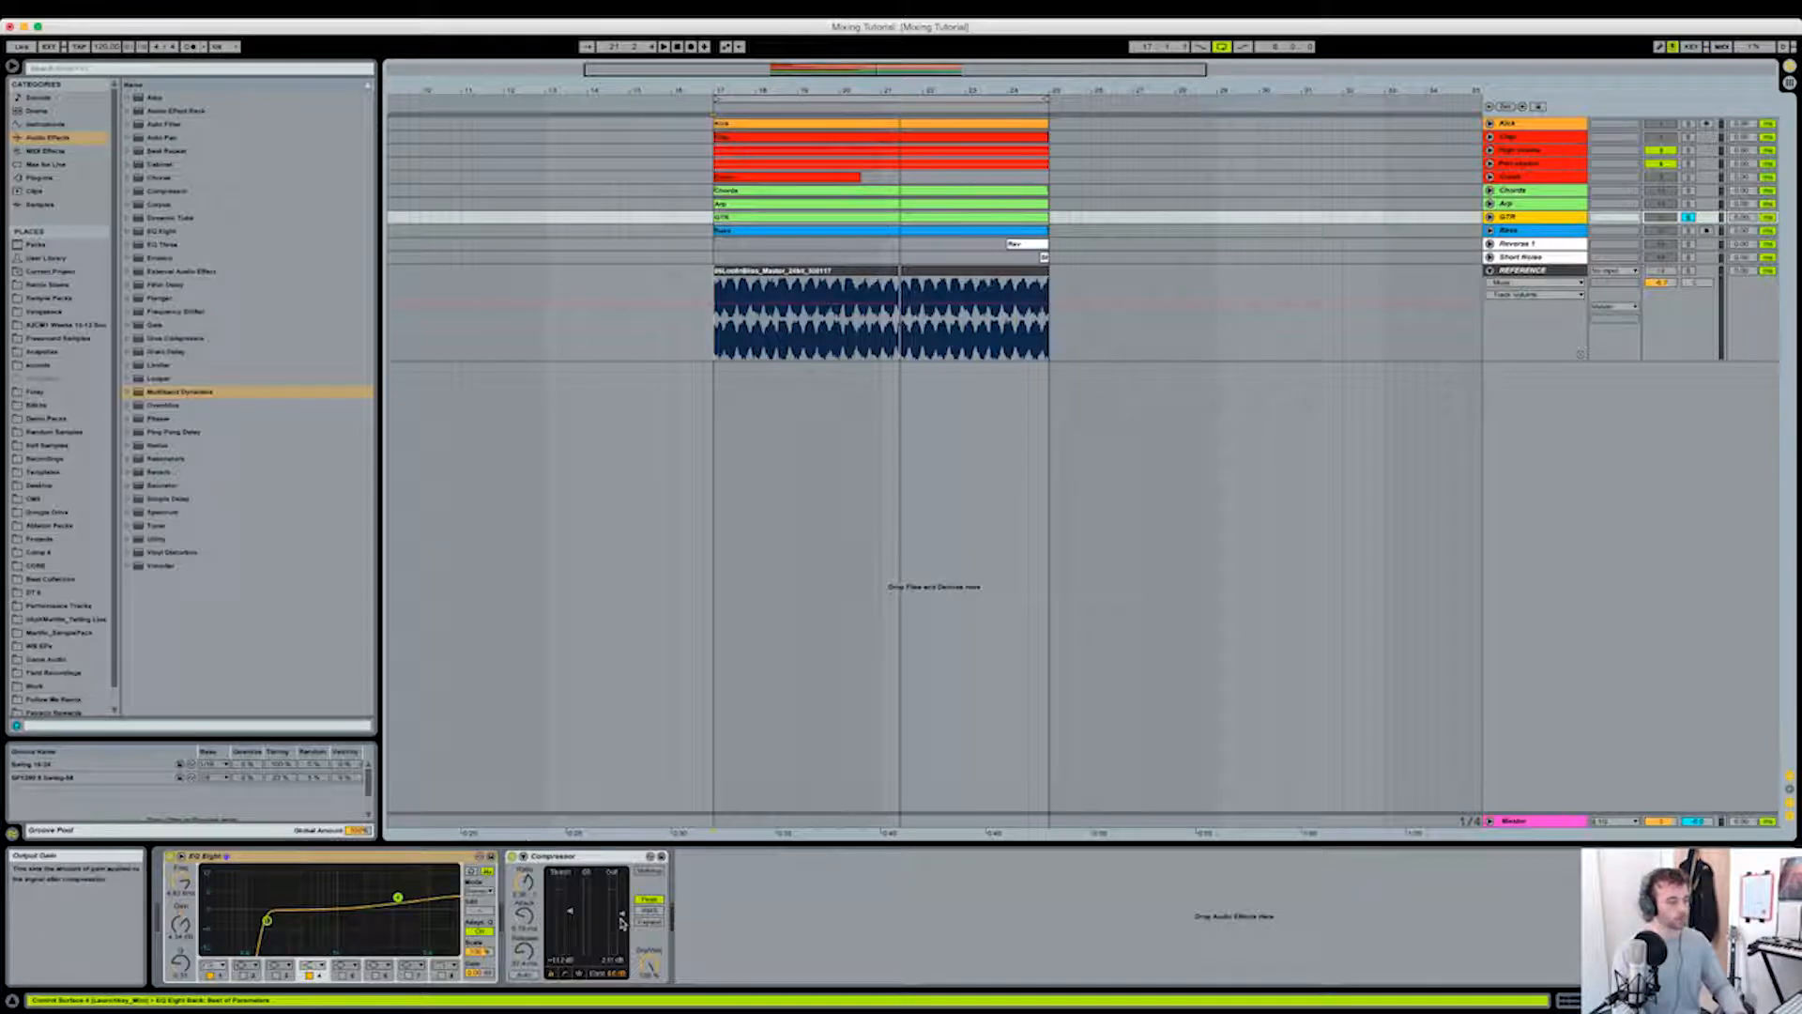
click(1490, 217)
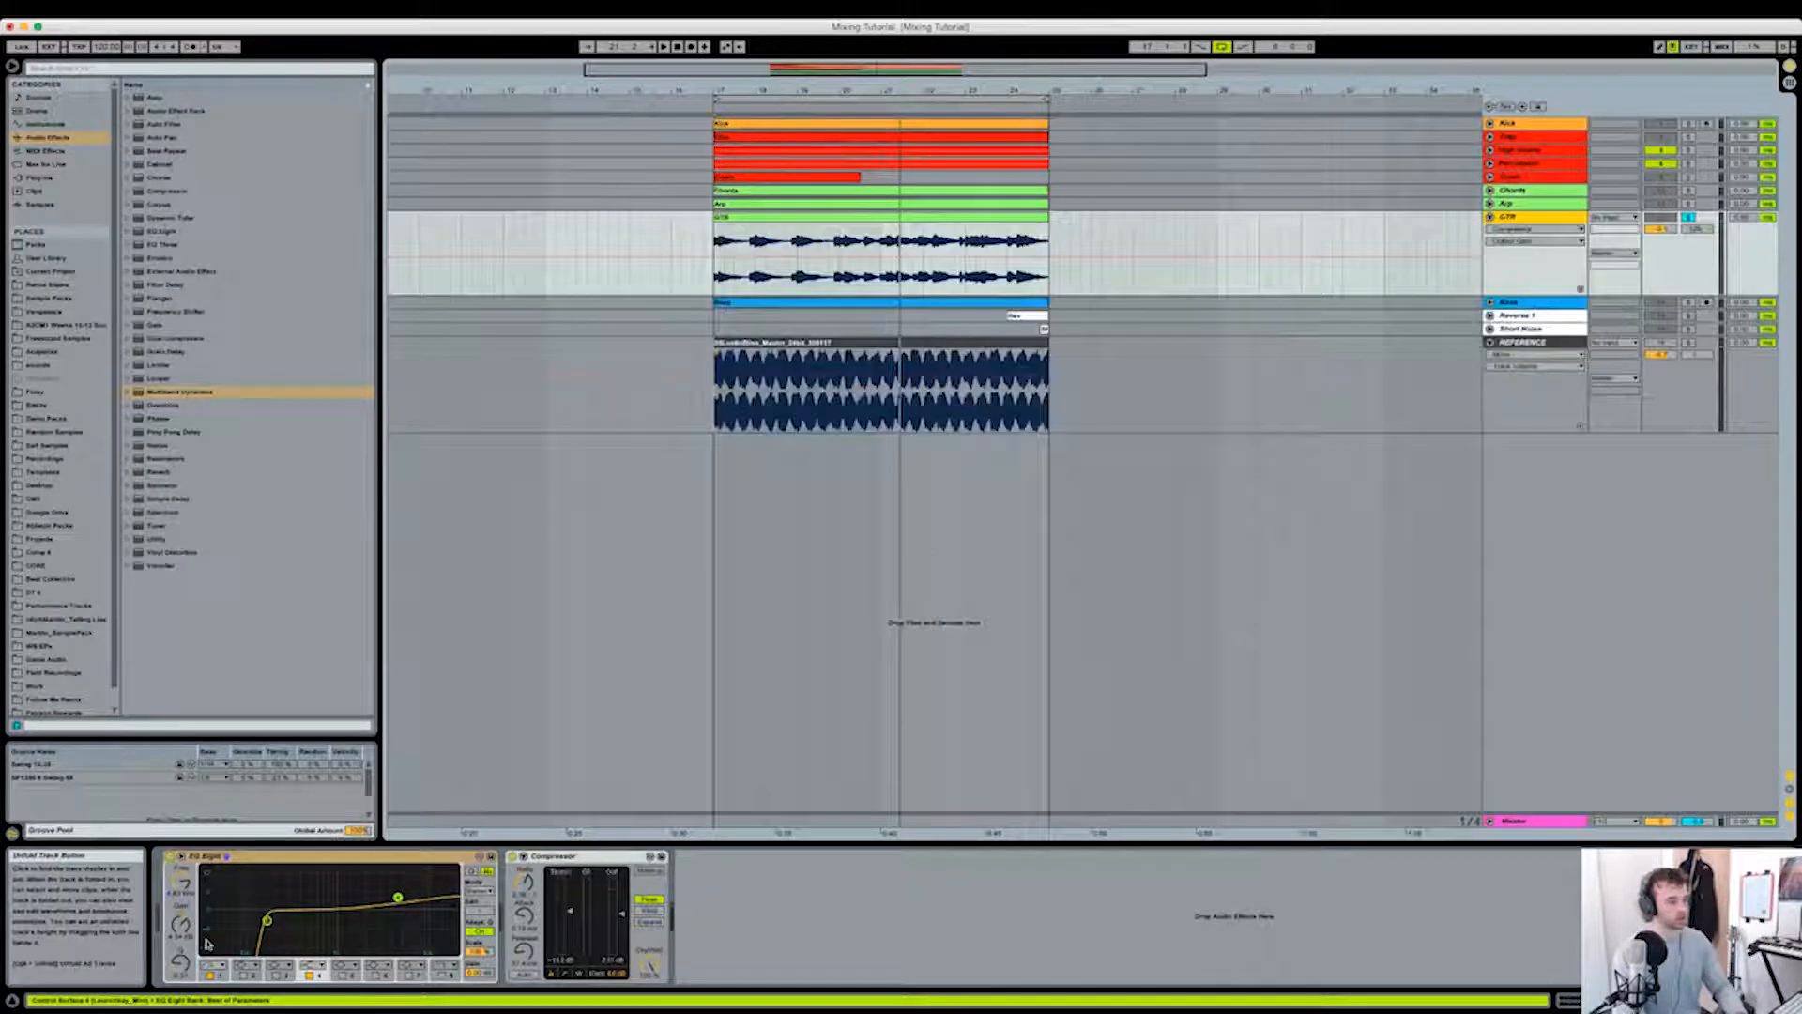
key(space)
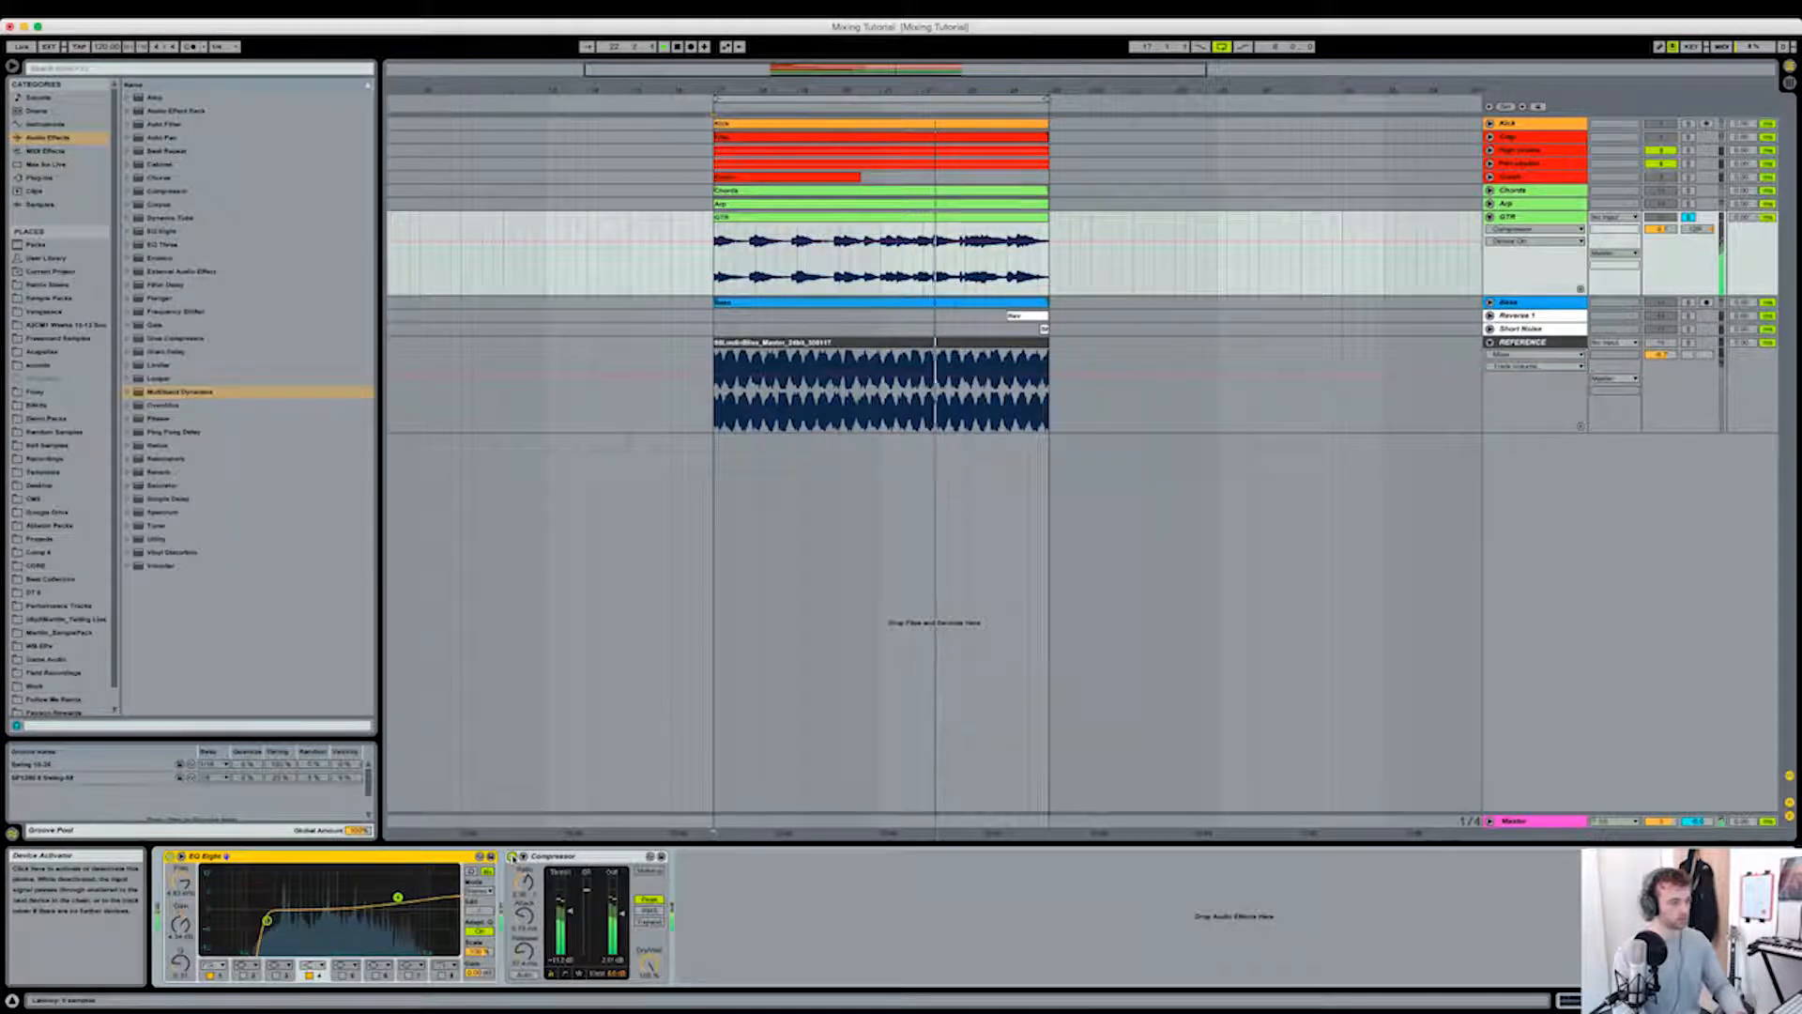
key(space)
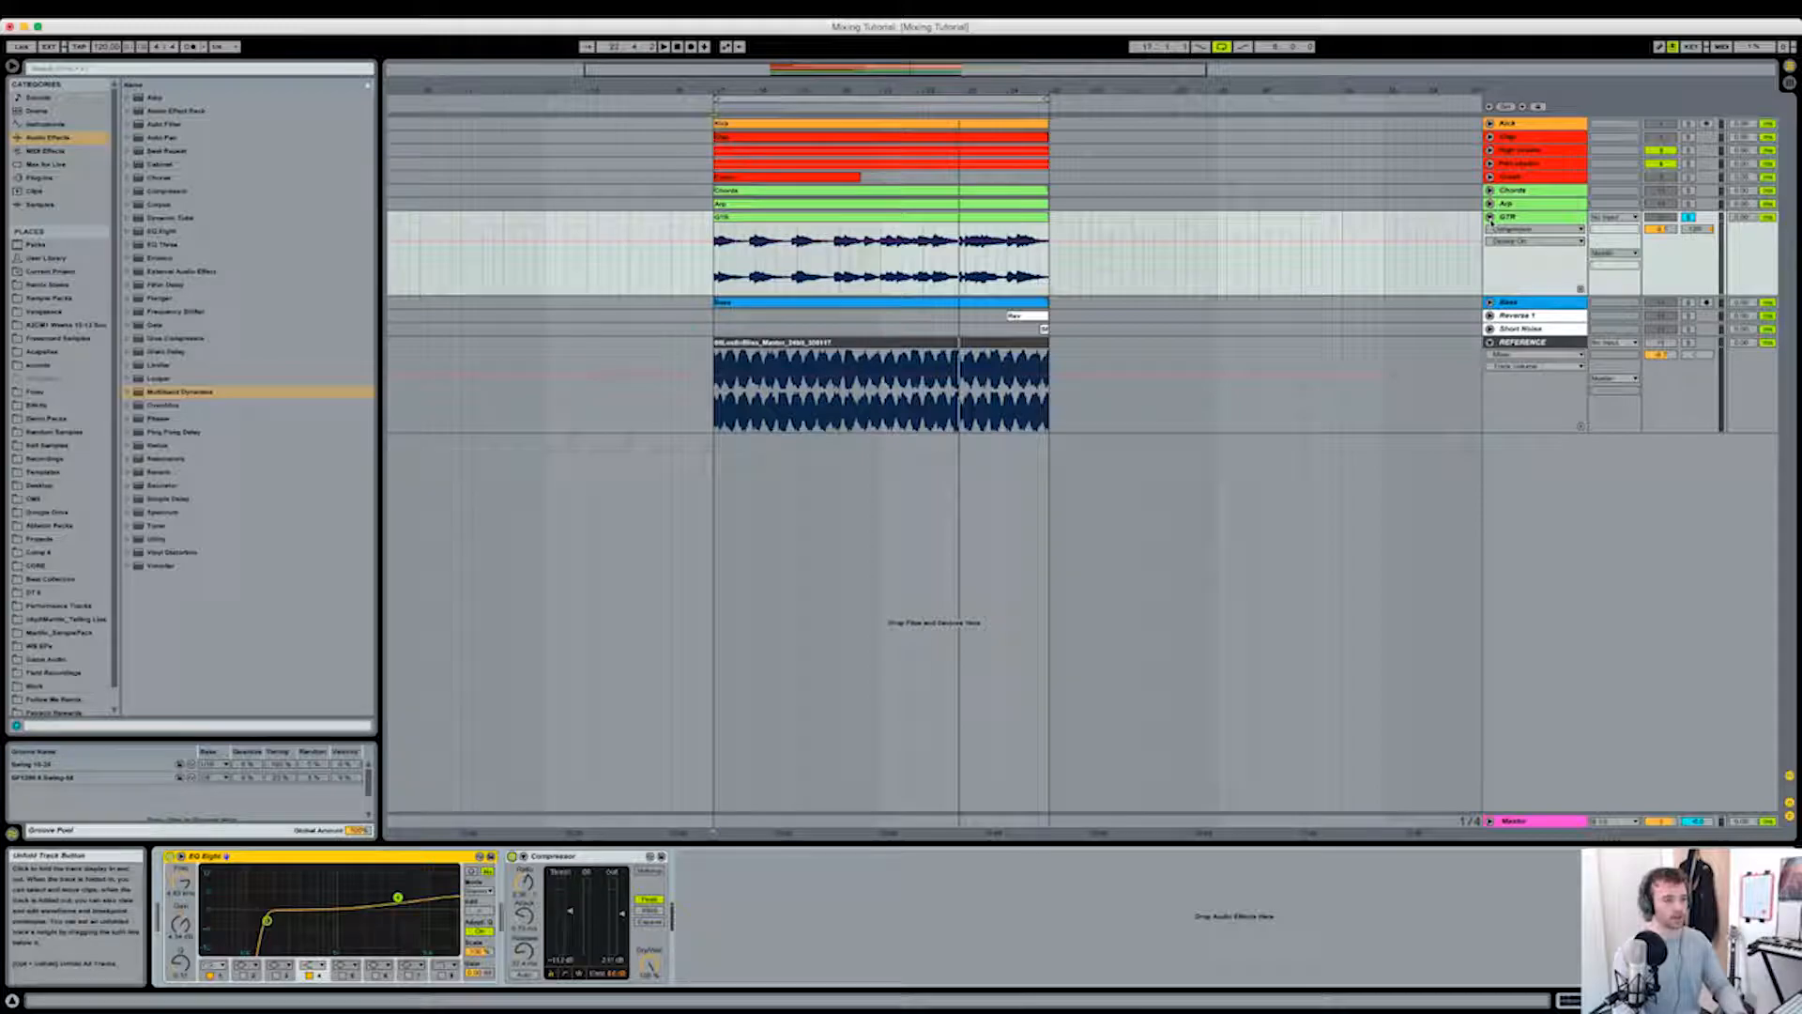
click(1047, 274)
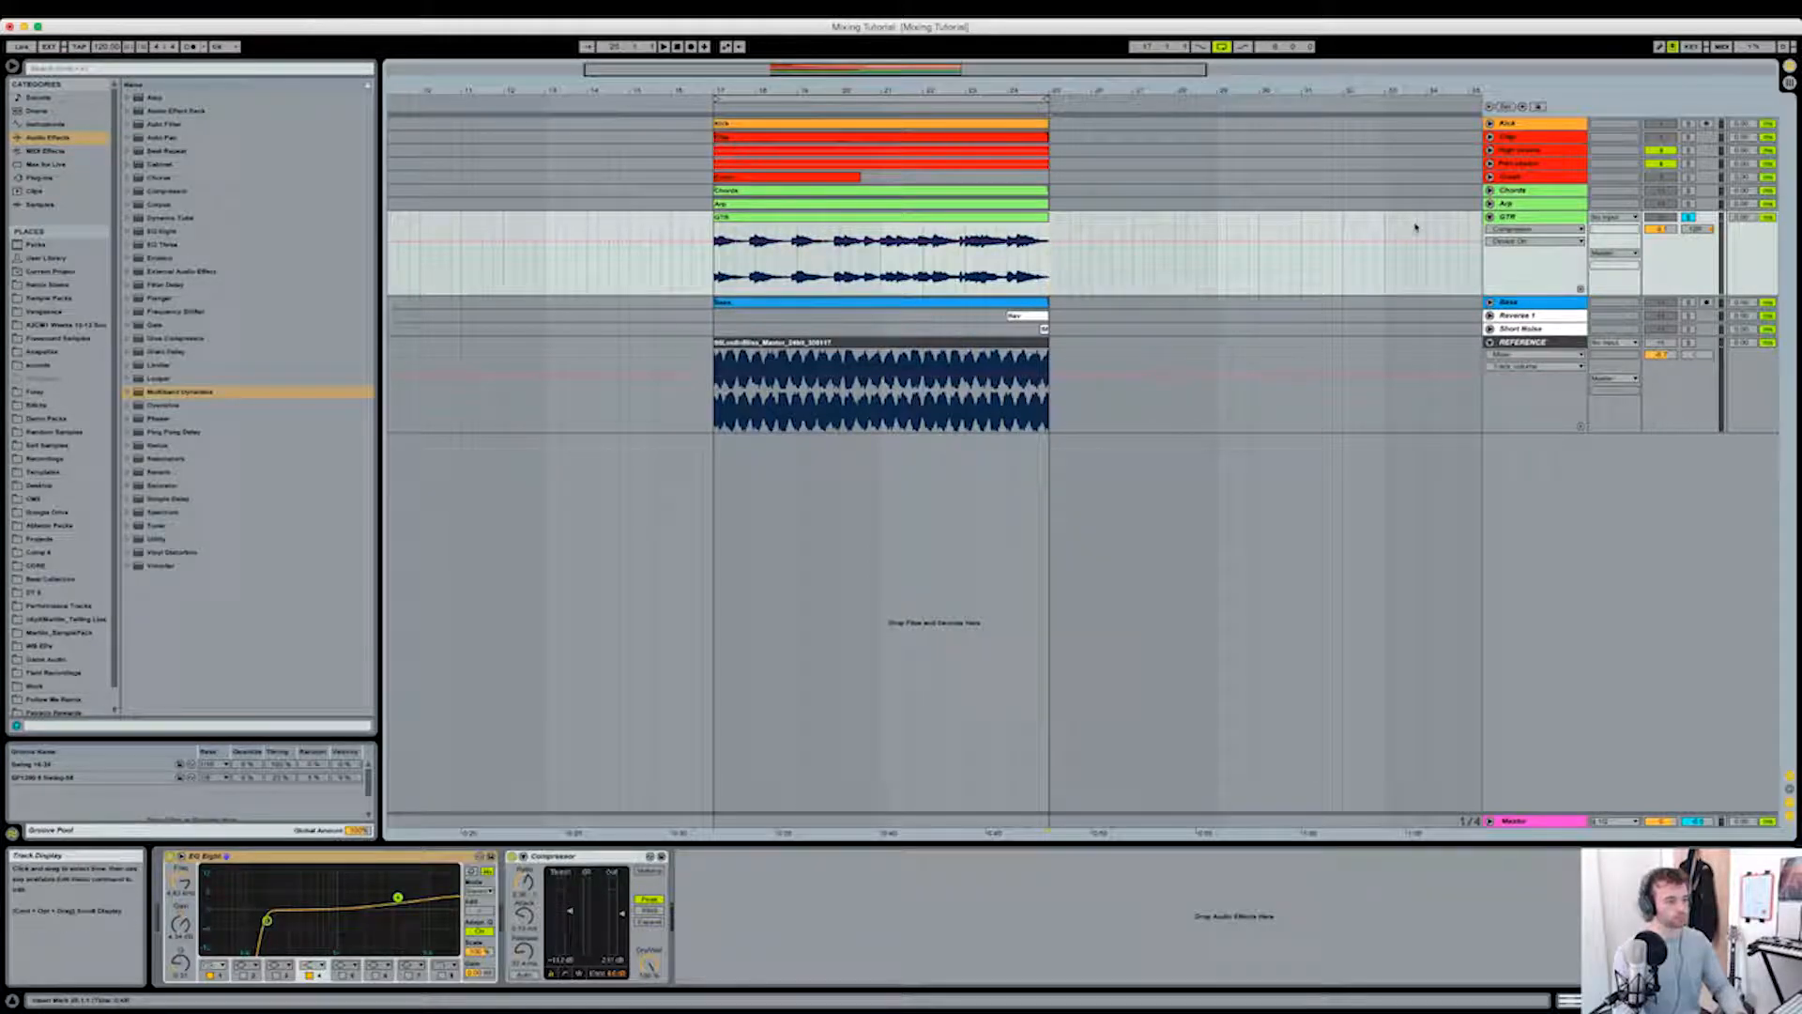
click(1490, 217)
Step: Unfold and solo the Chords track, and play it while toggling the Glue Compressor to compare the sound
click(1503, 191)
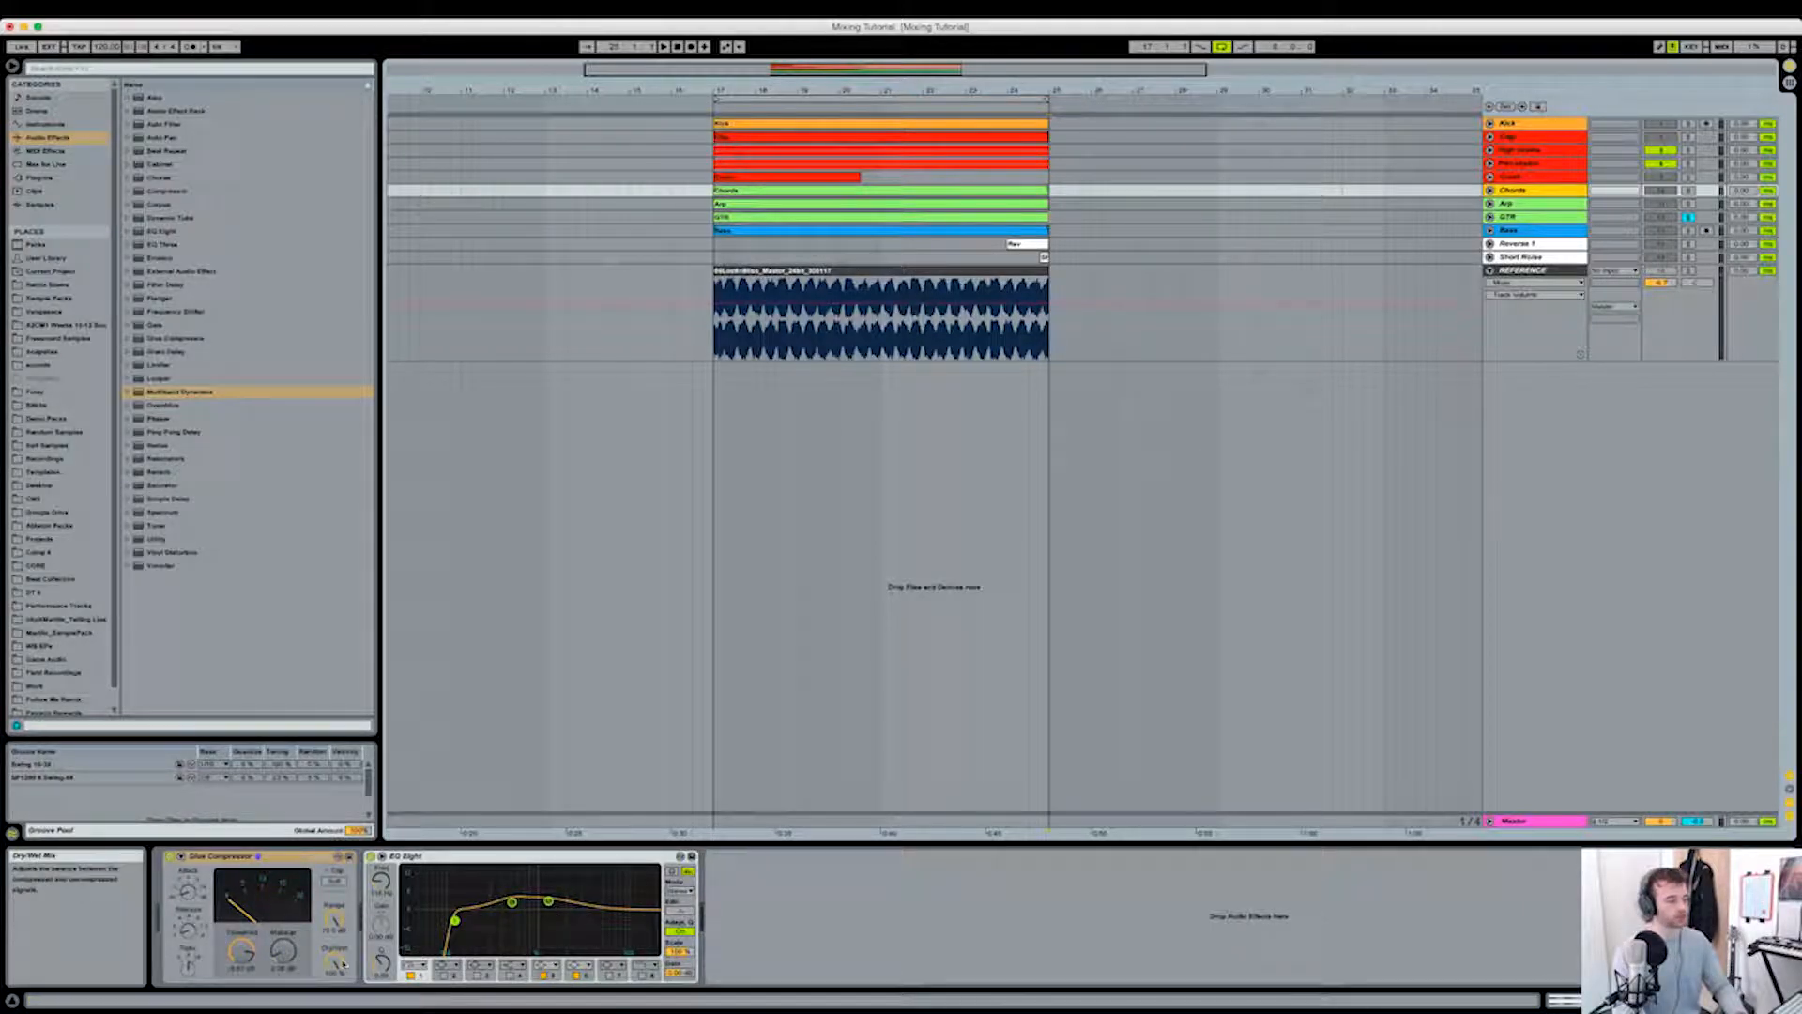
key(Right)
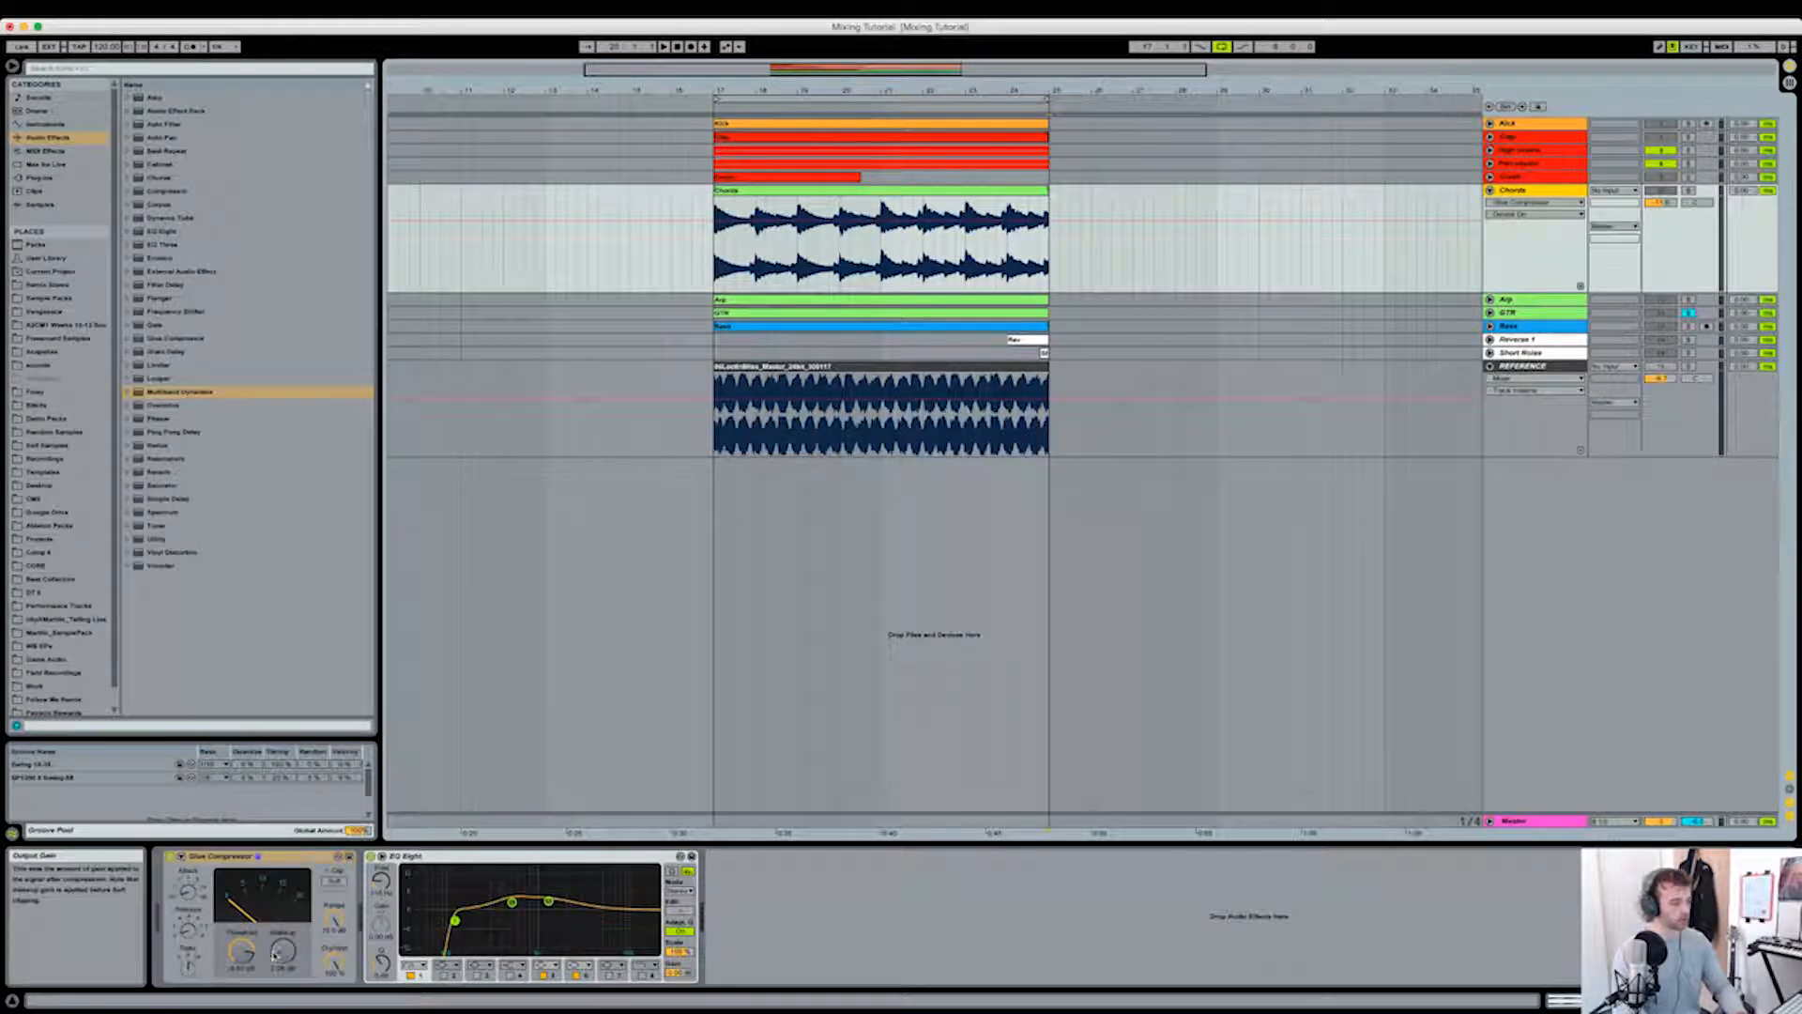
click(1690, 190)
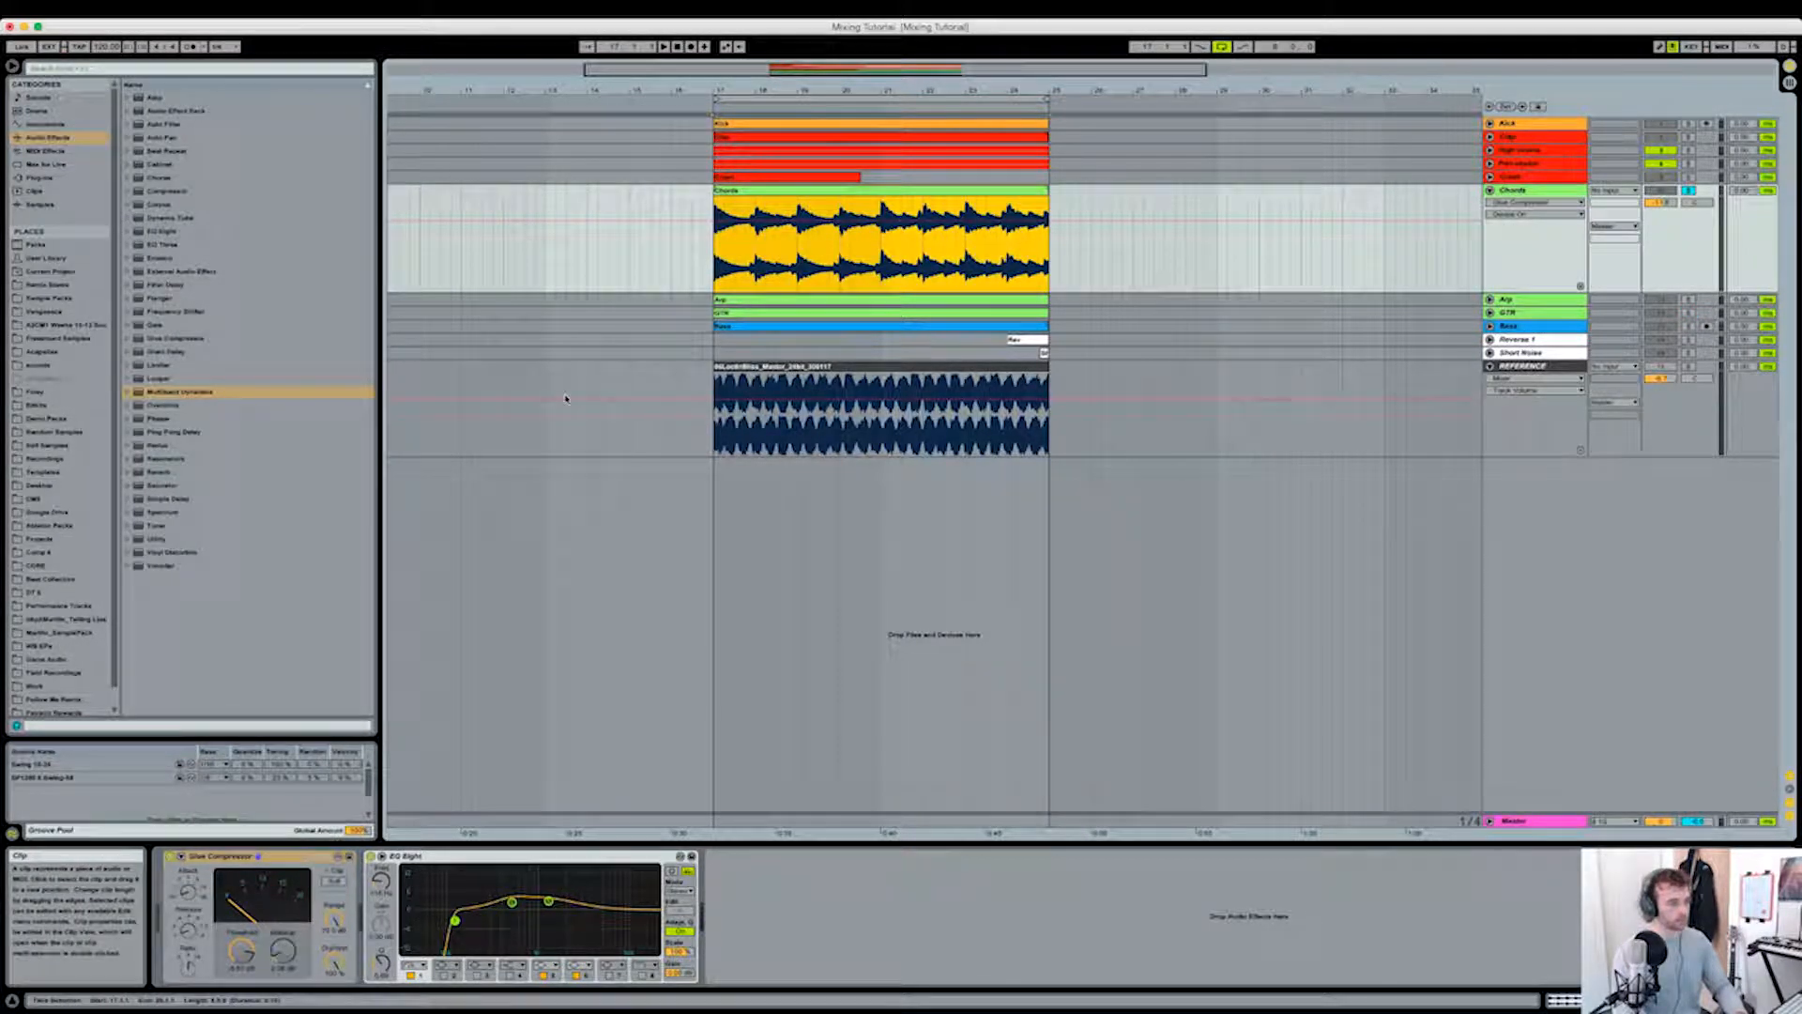
click(167, 857)
key(space)
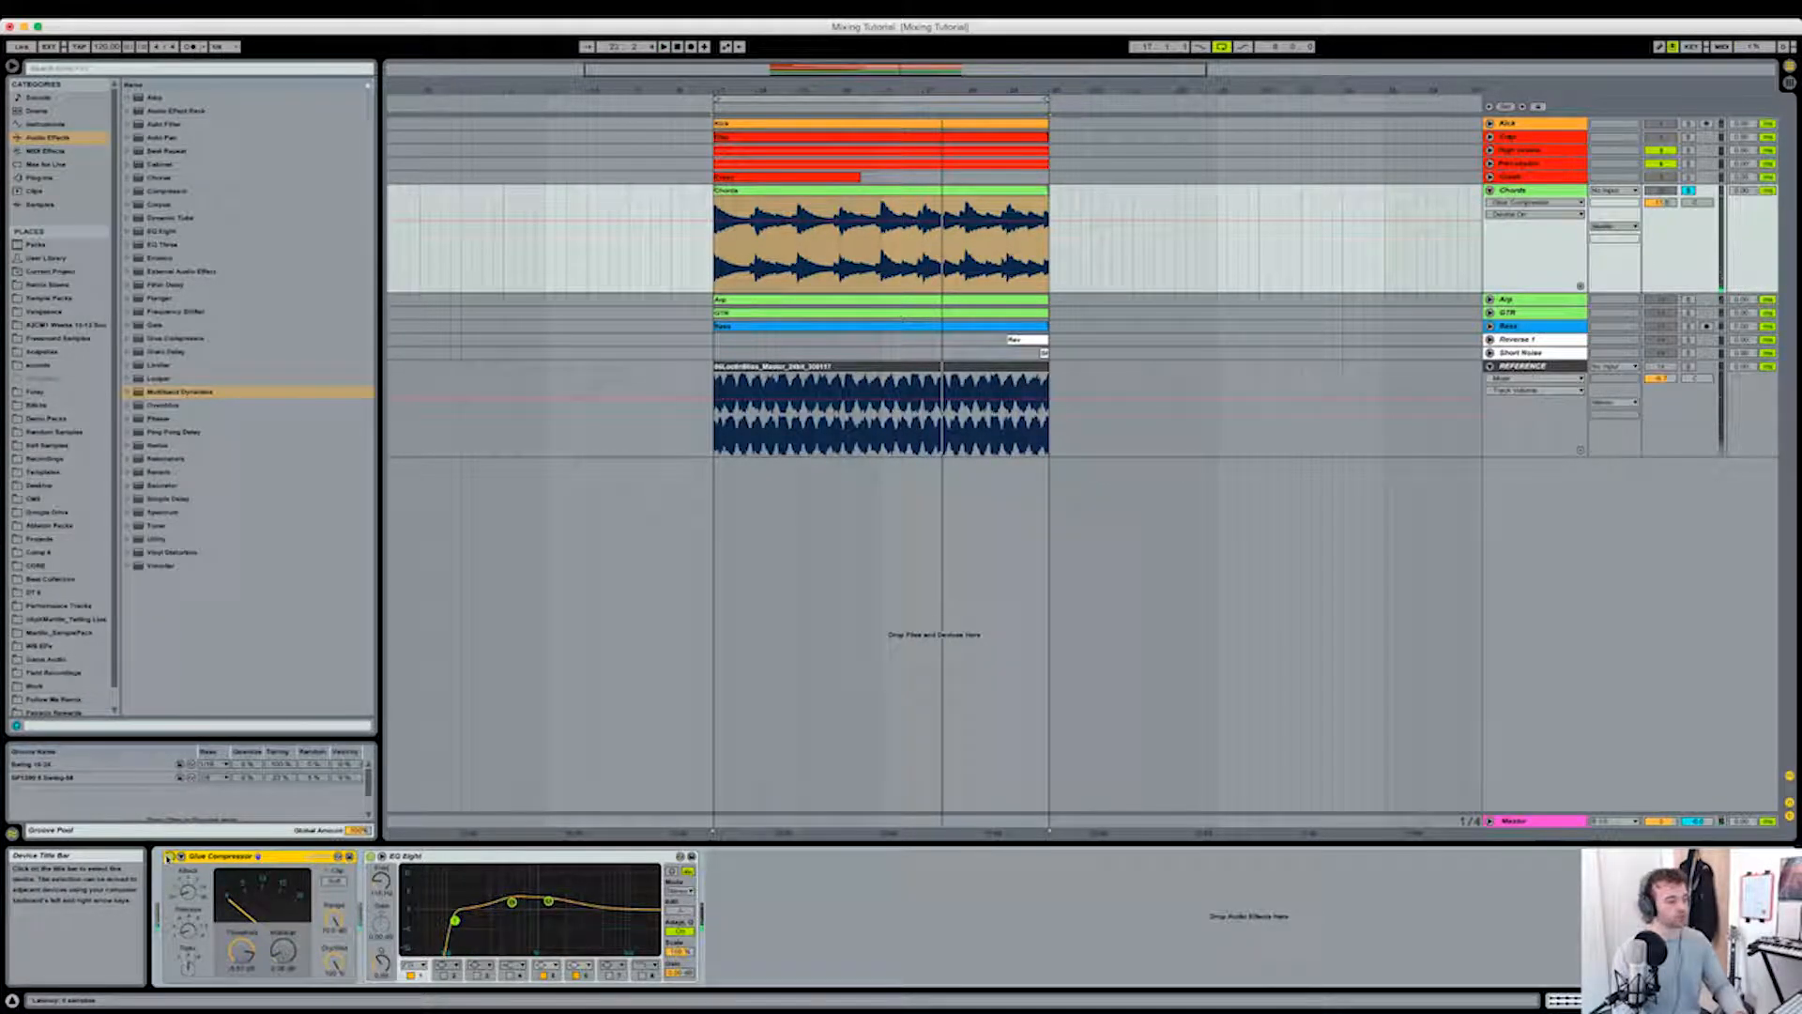
click(1671, 204)
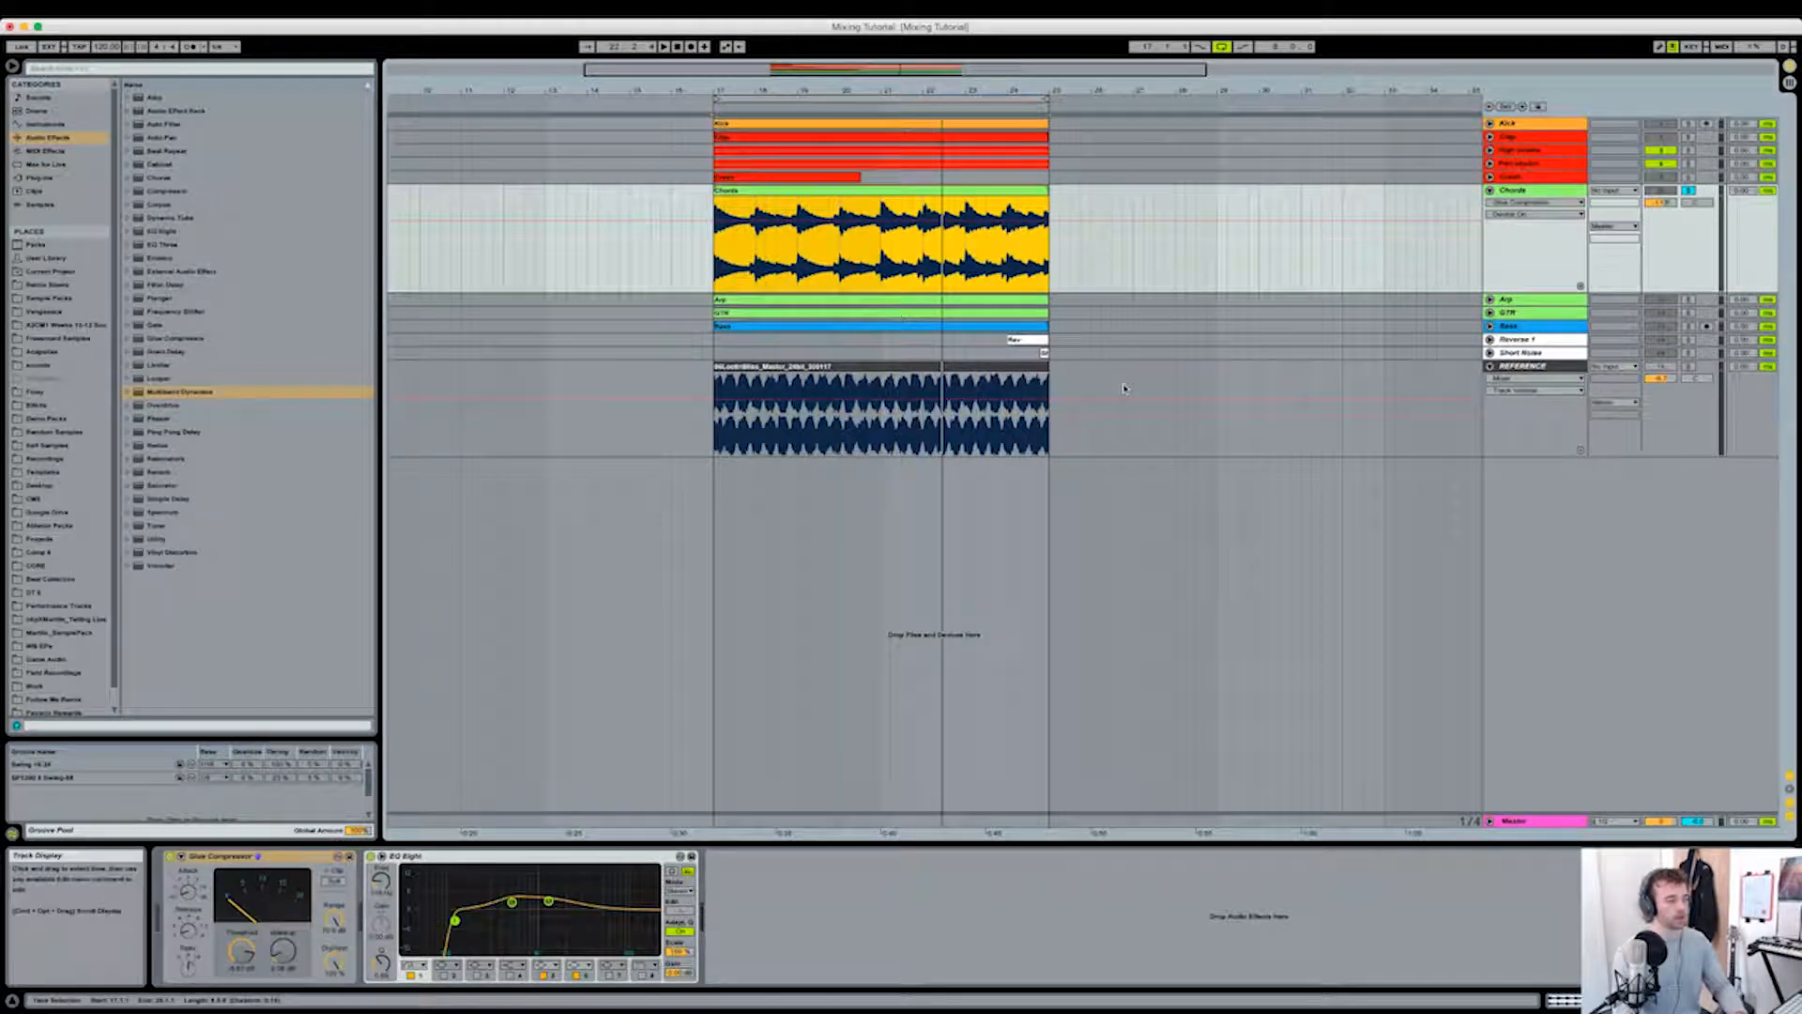
click(968, 273)
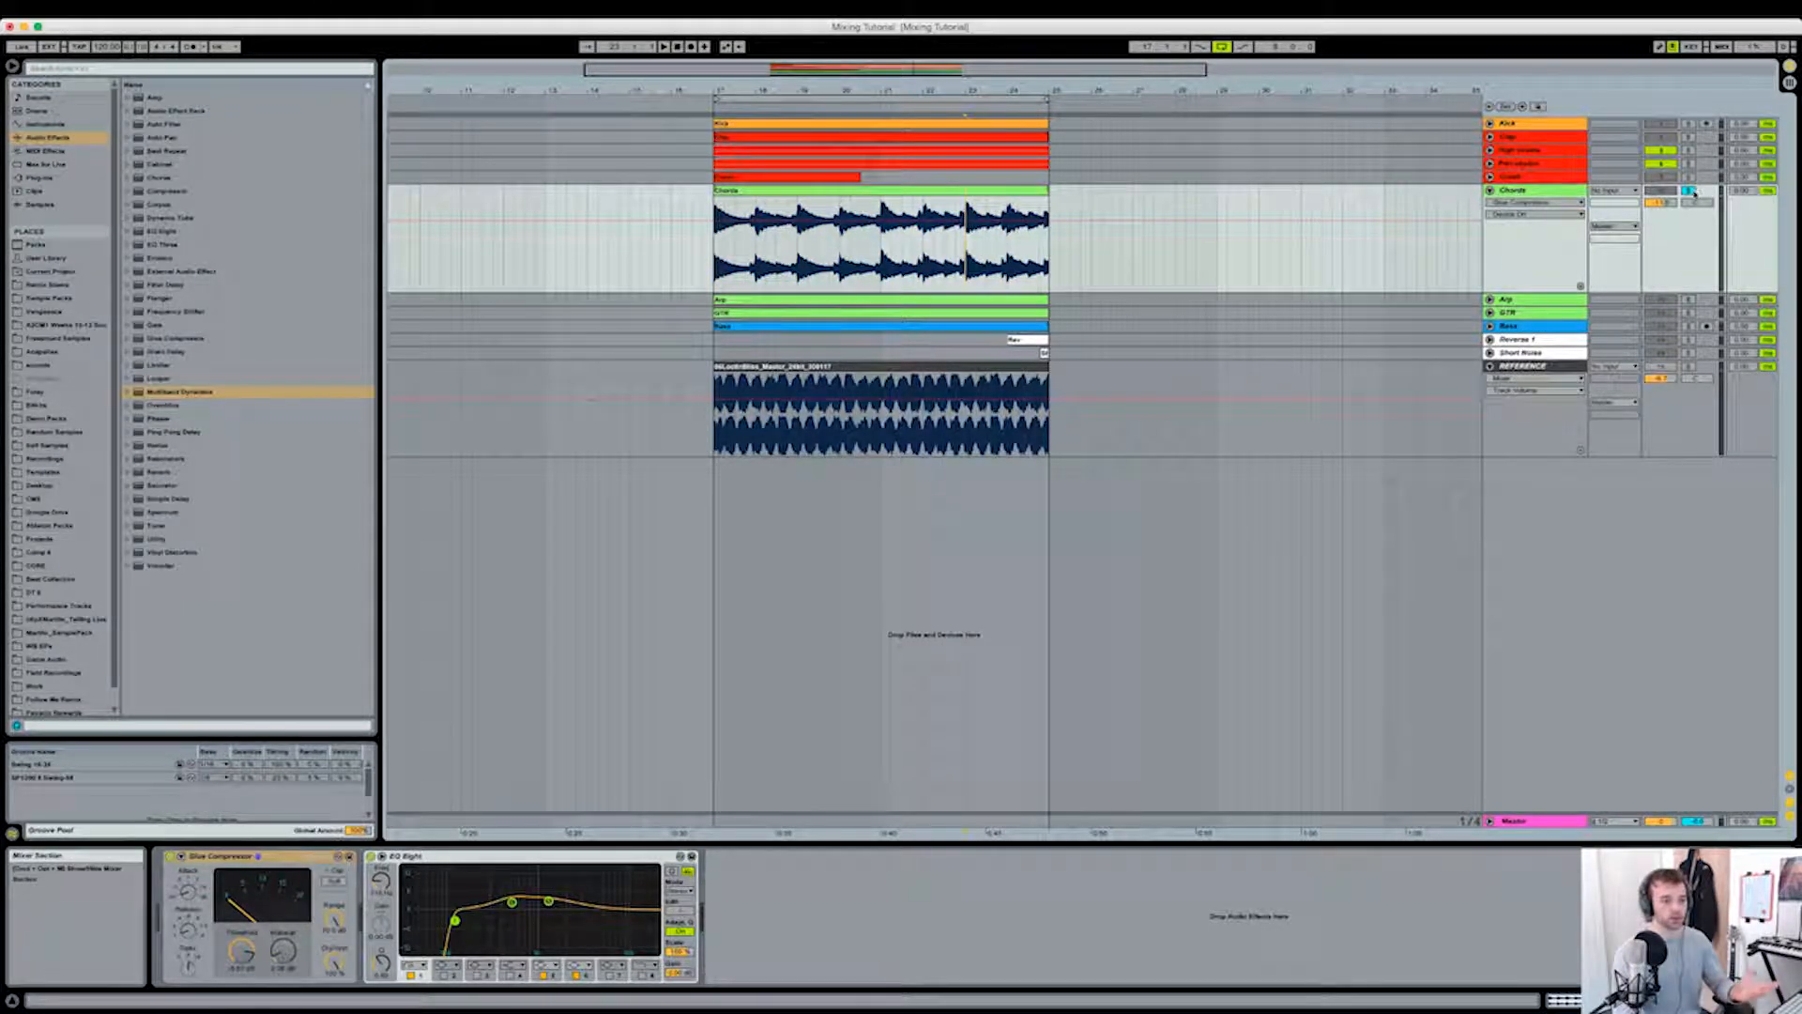
Step: Play the full mix with Chords unsoloed, bypassing and re-enabling its Glue Compressor to compare, and fold the Chords track
click(961, 190)
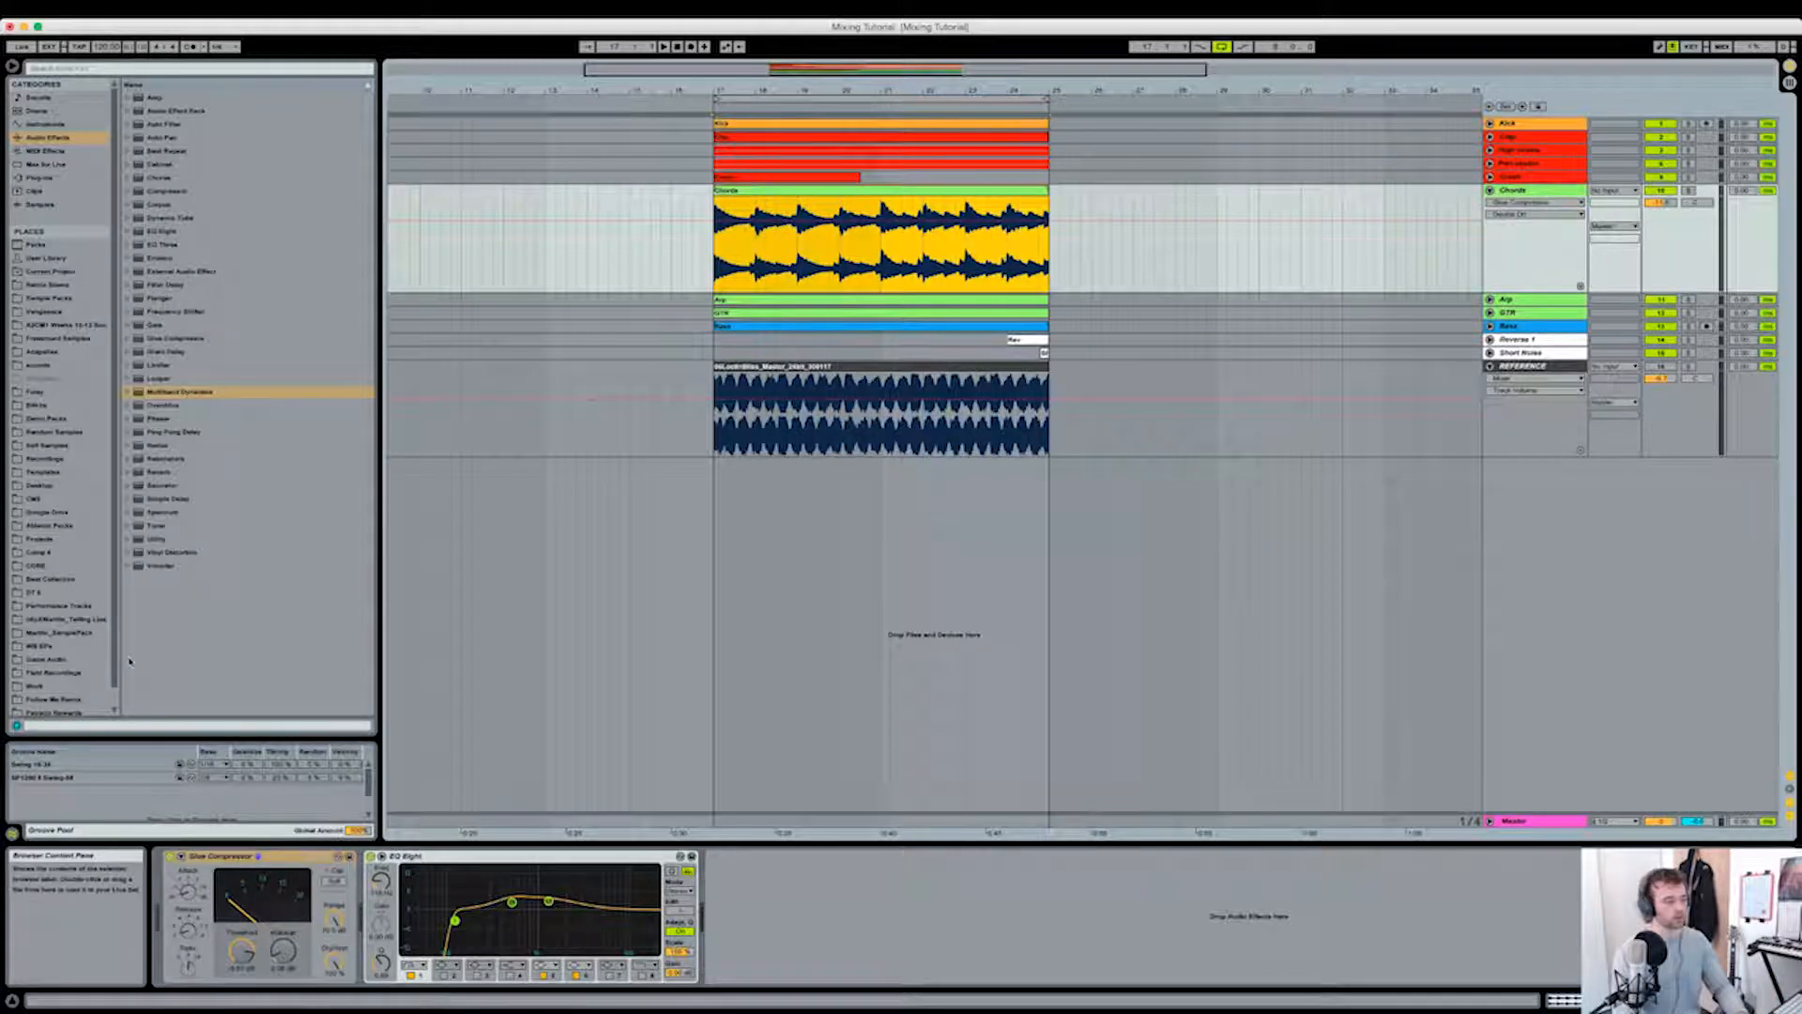
key(space)
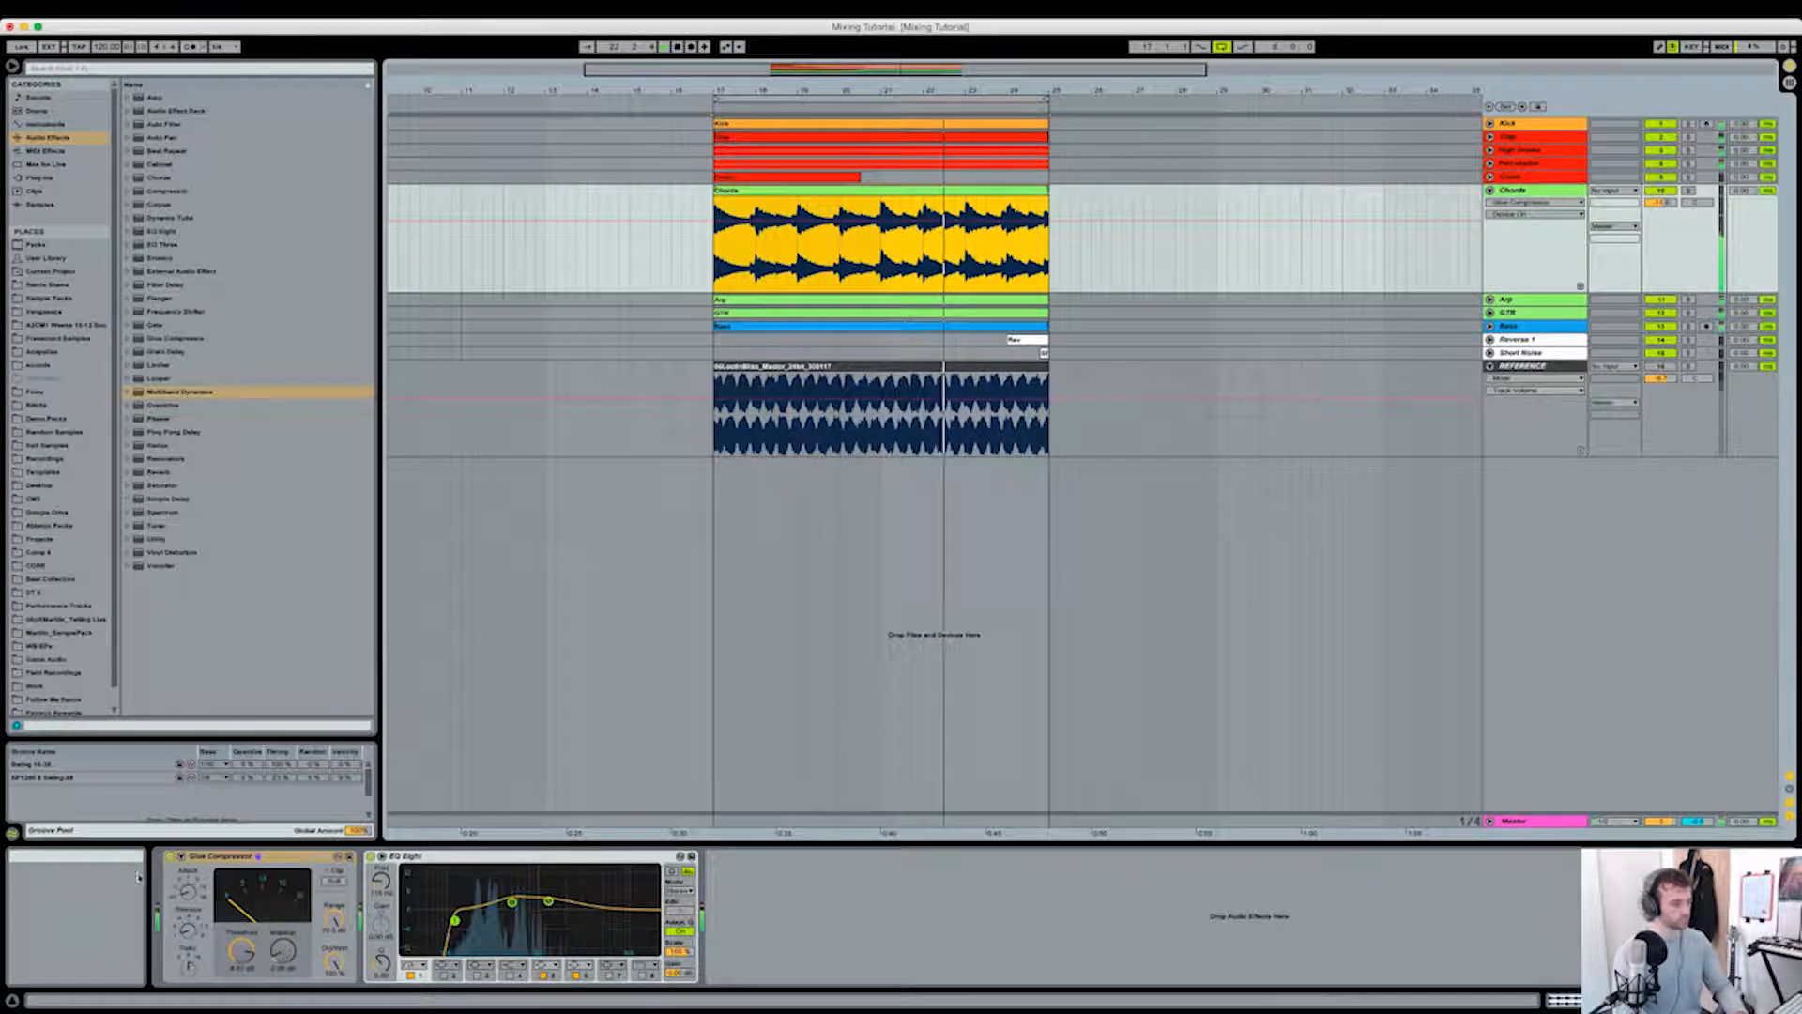
click(165, 857)
click(170, 857)
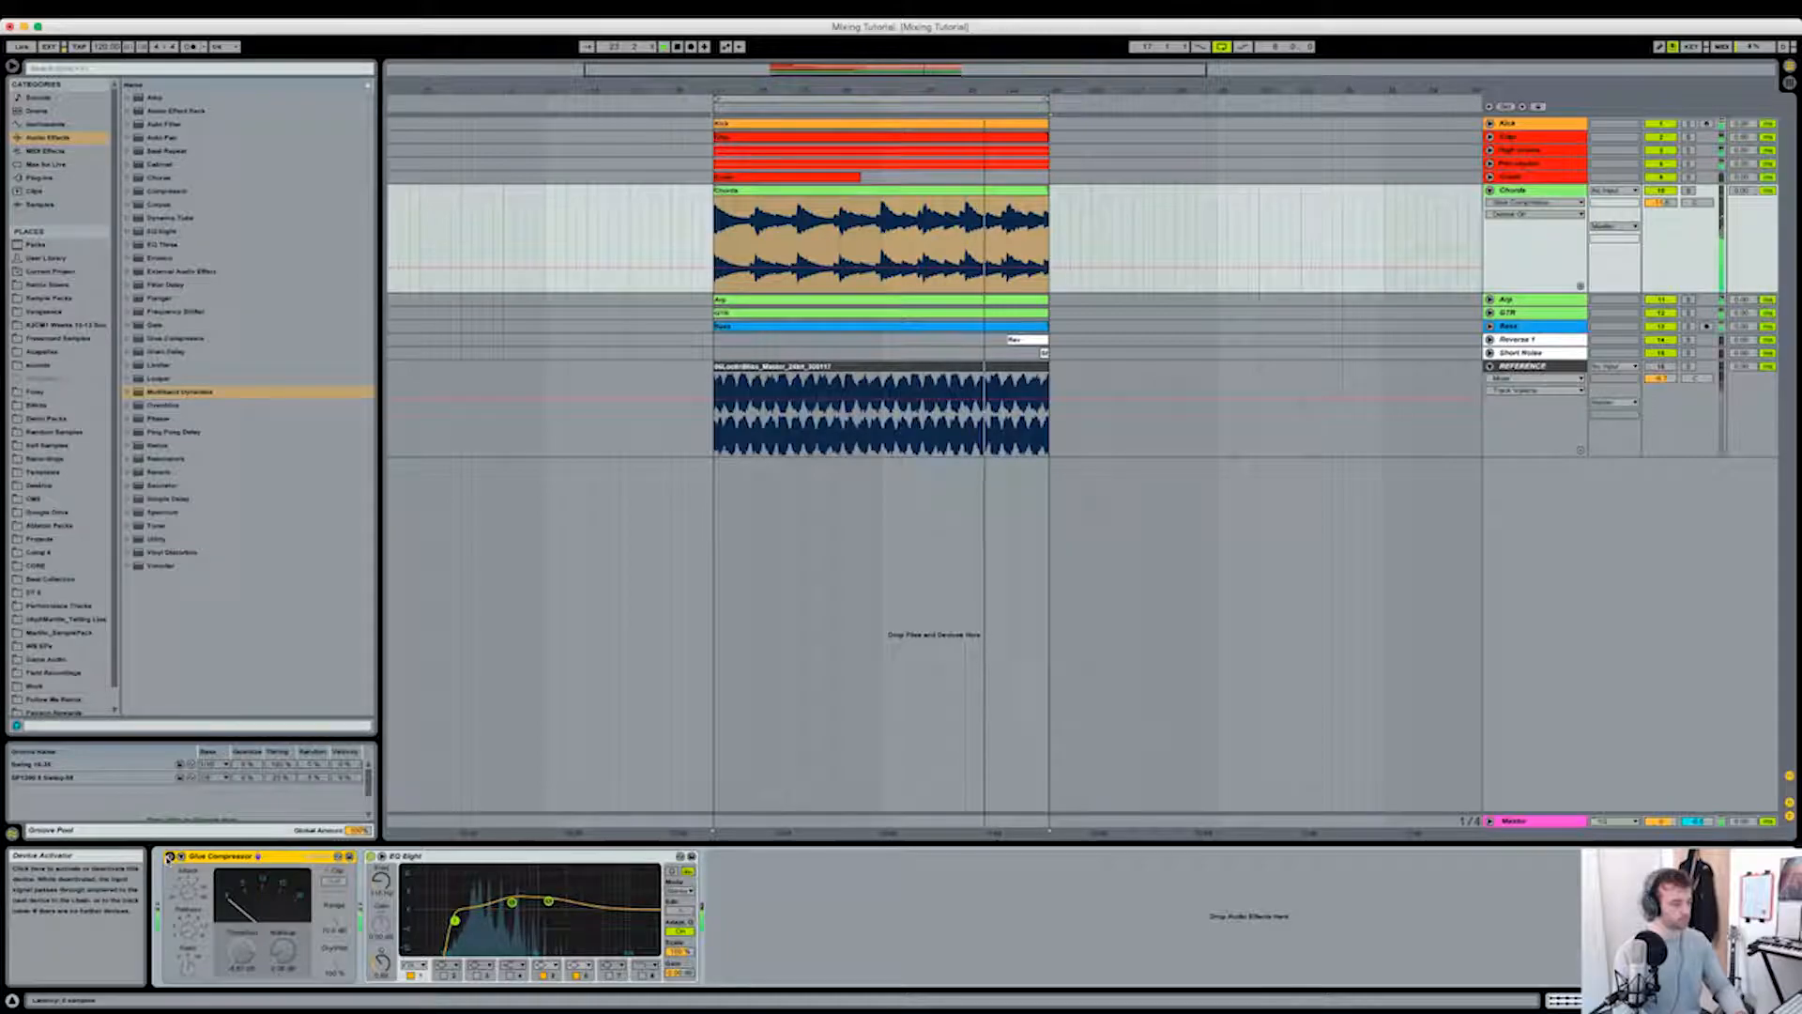
click(170, 858)
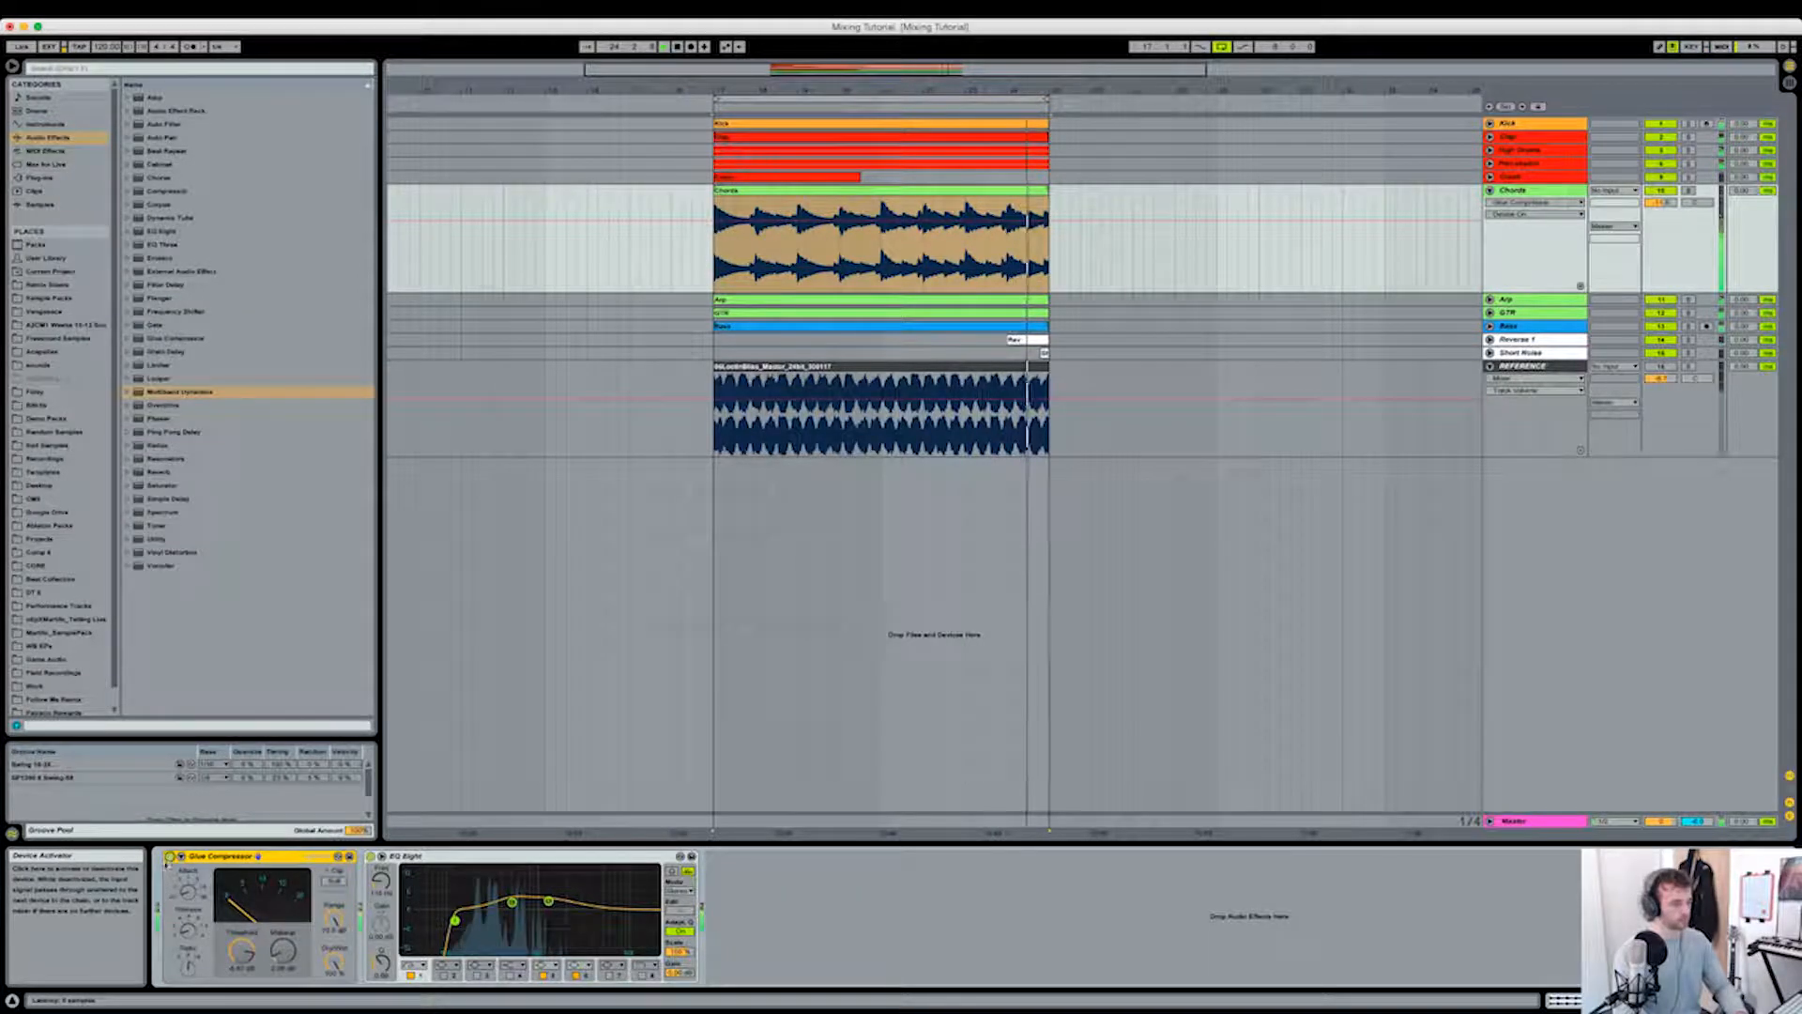
key(space)
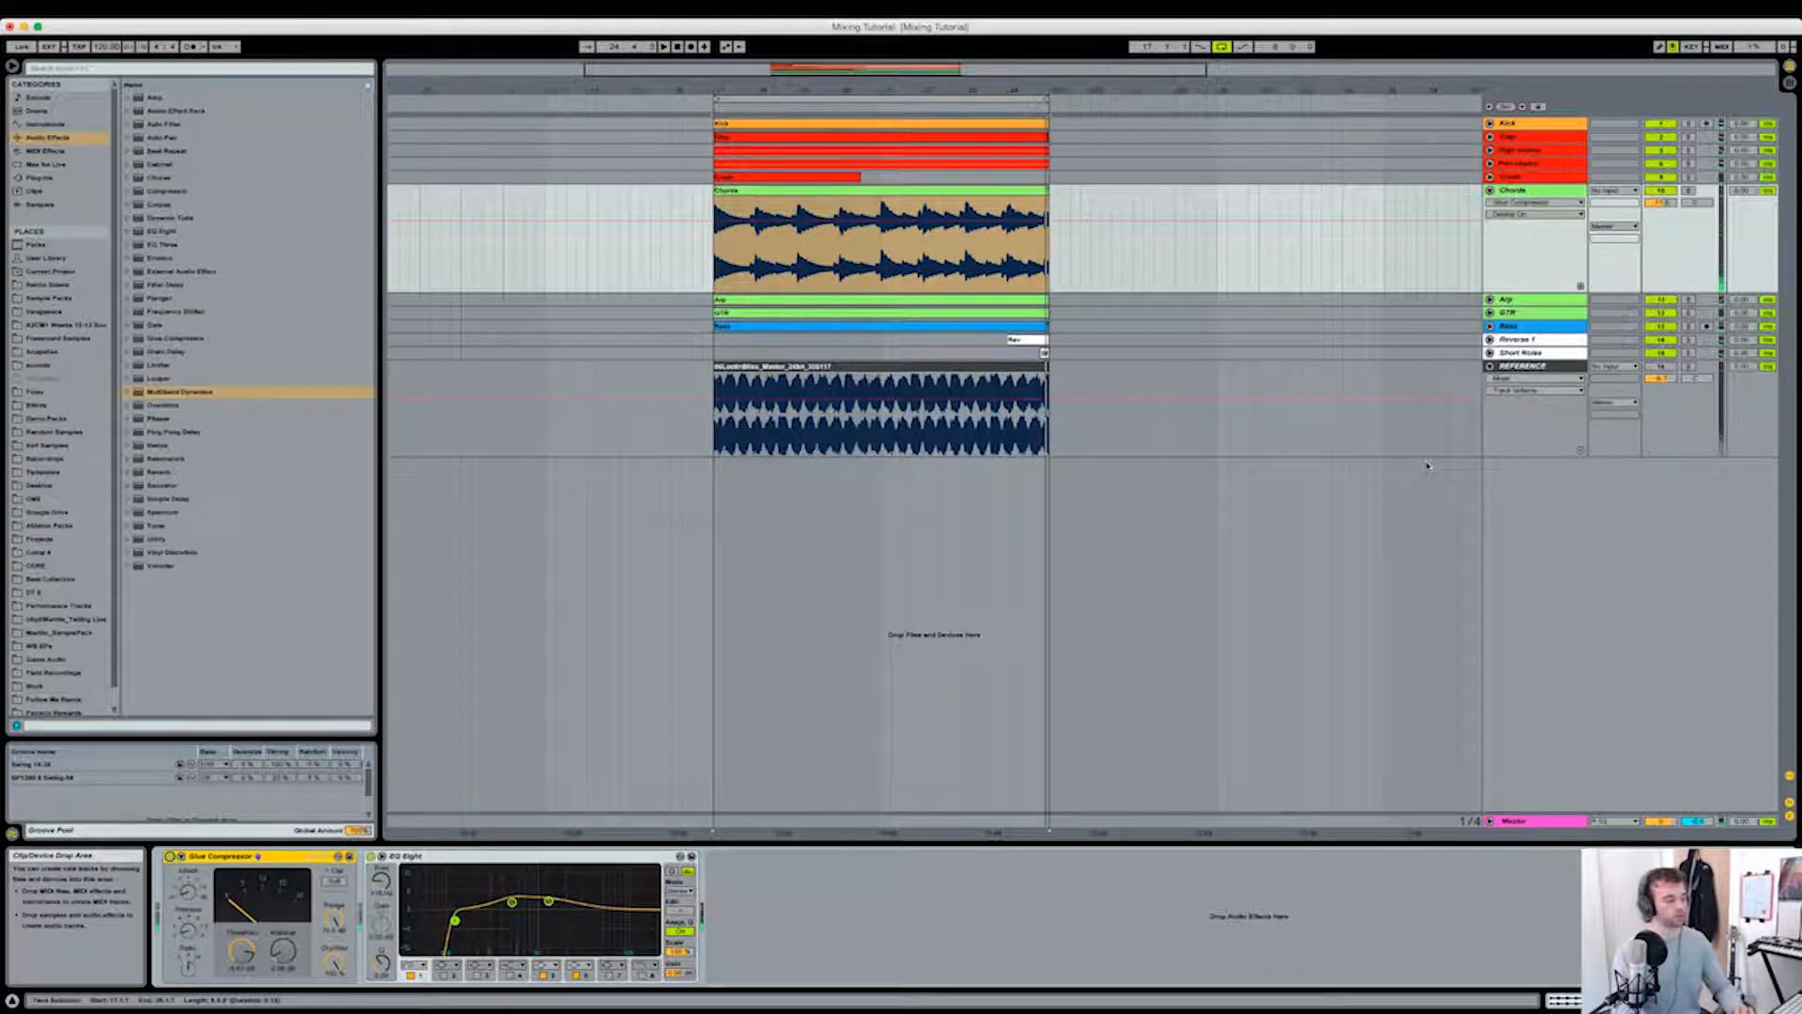
click(1490, 190)
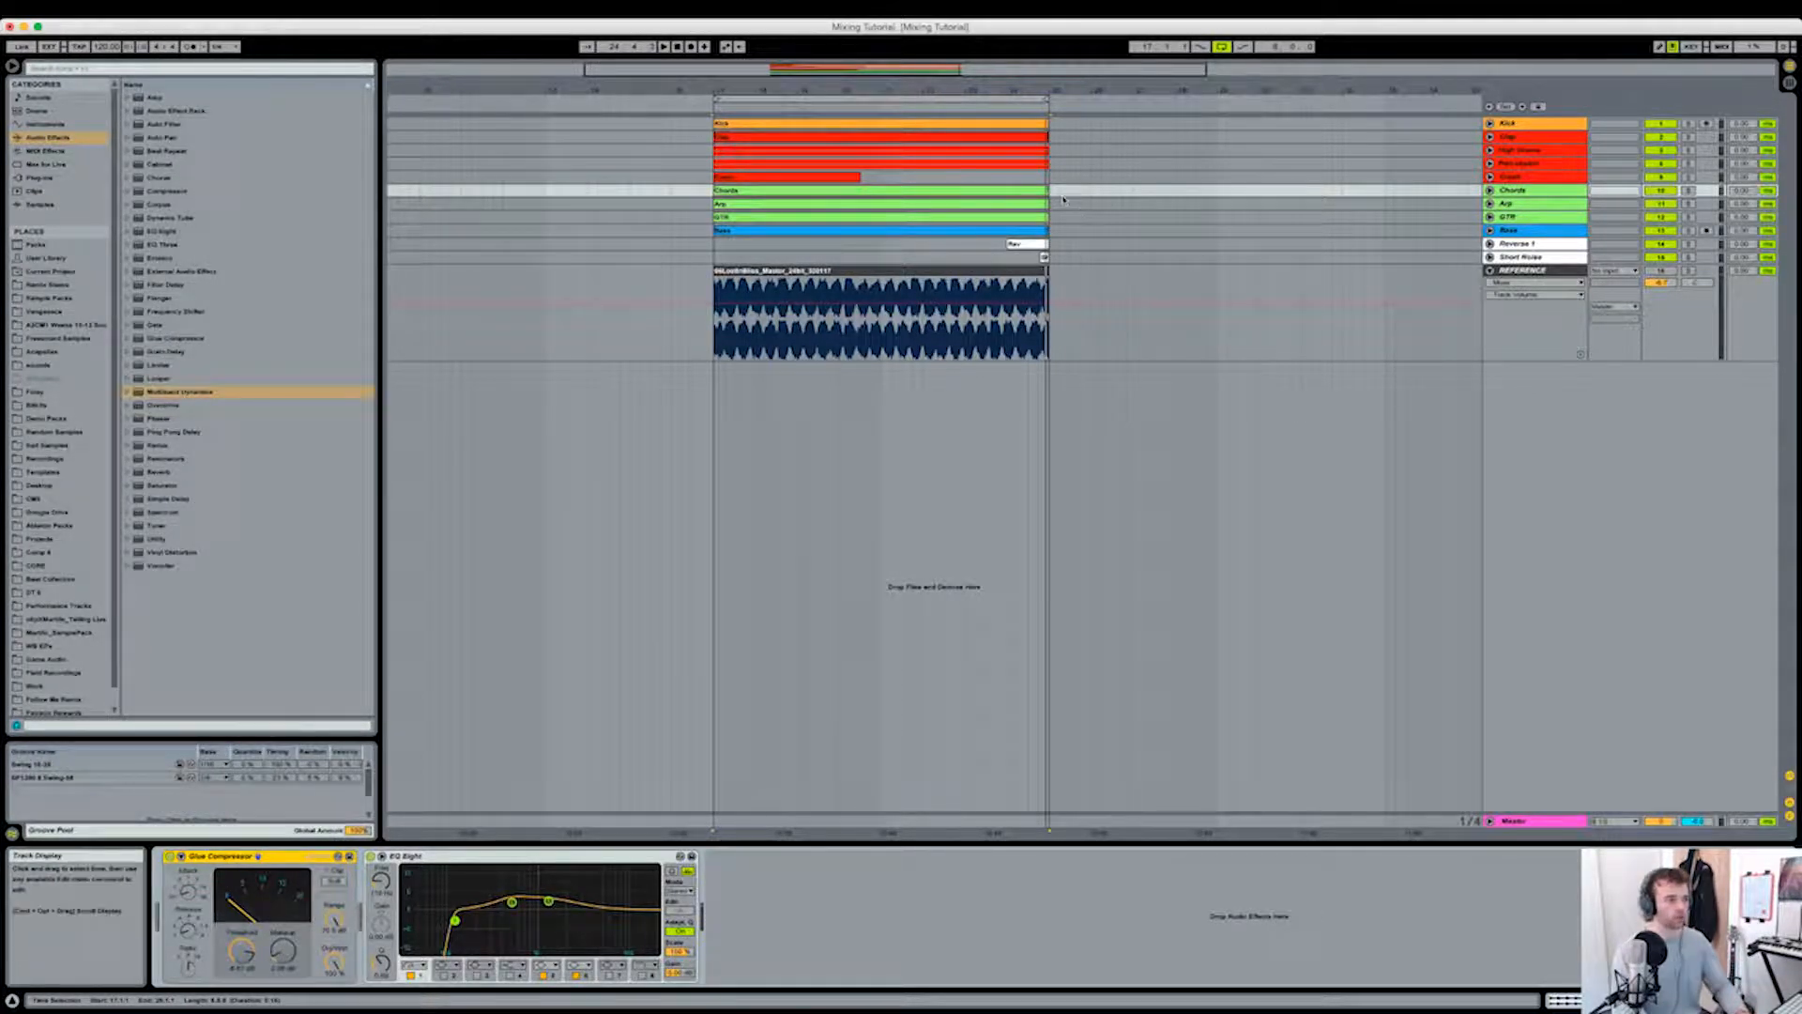
Step: Unfold the High Drums and Percussion groups and inspect the device chains on Hat Loop, Shaker and the High Drums group
click(1507, 178)
click(1508, 165)
click(1490, 150)
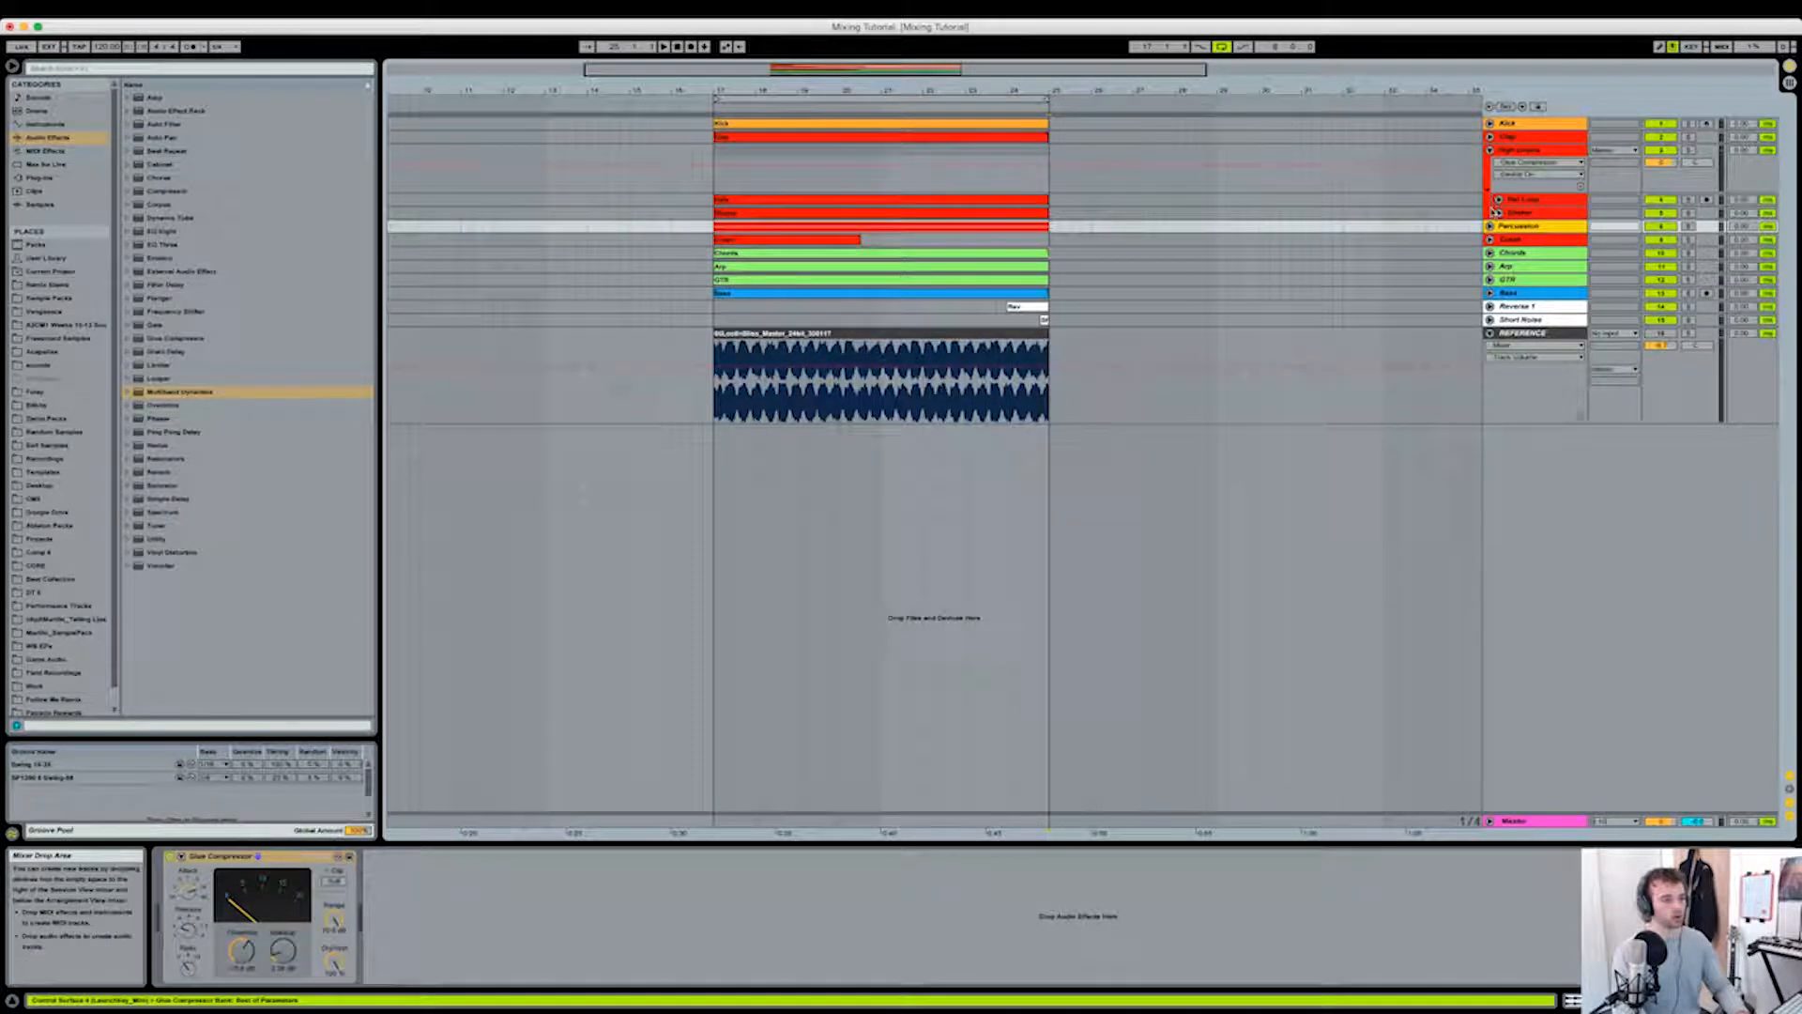
click(1491, 226)
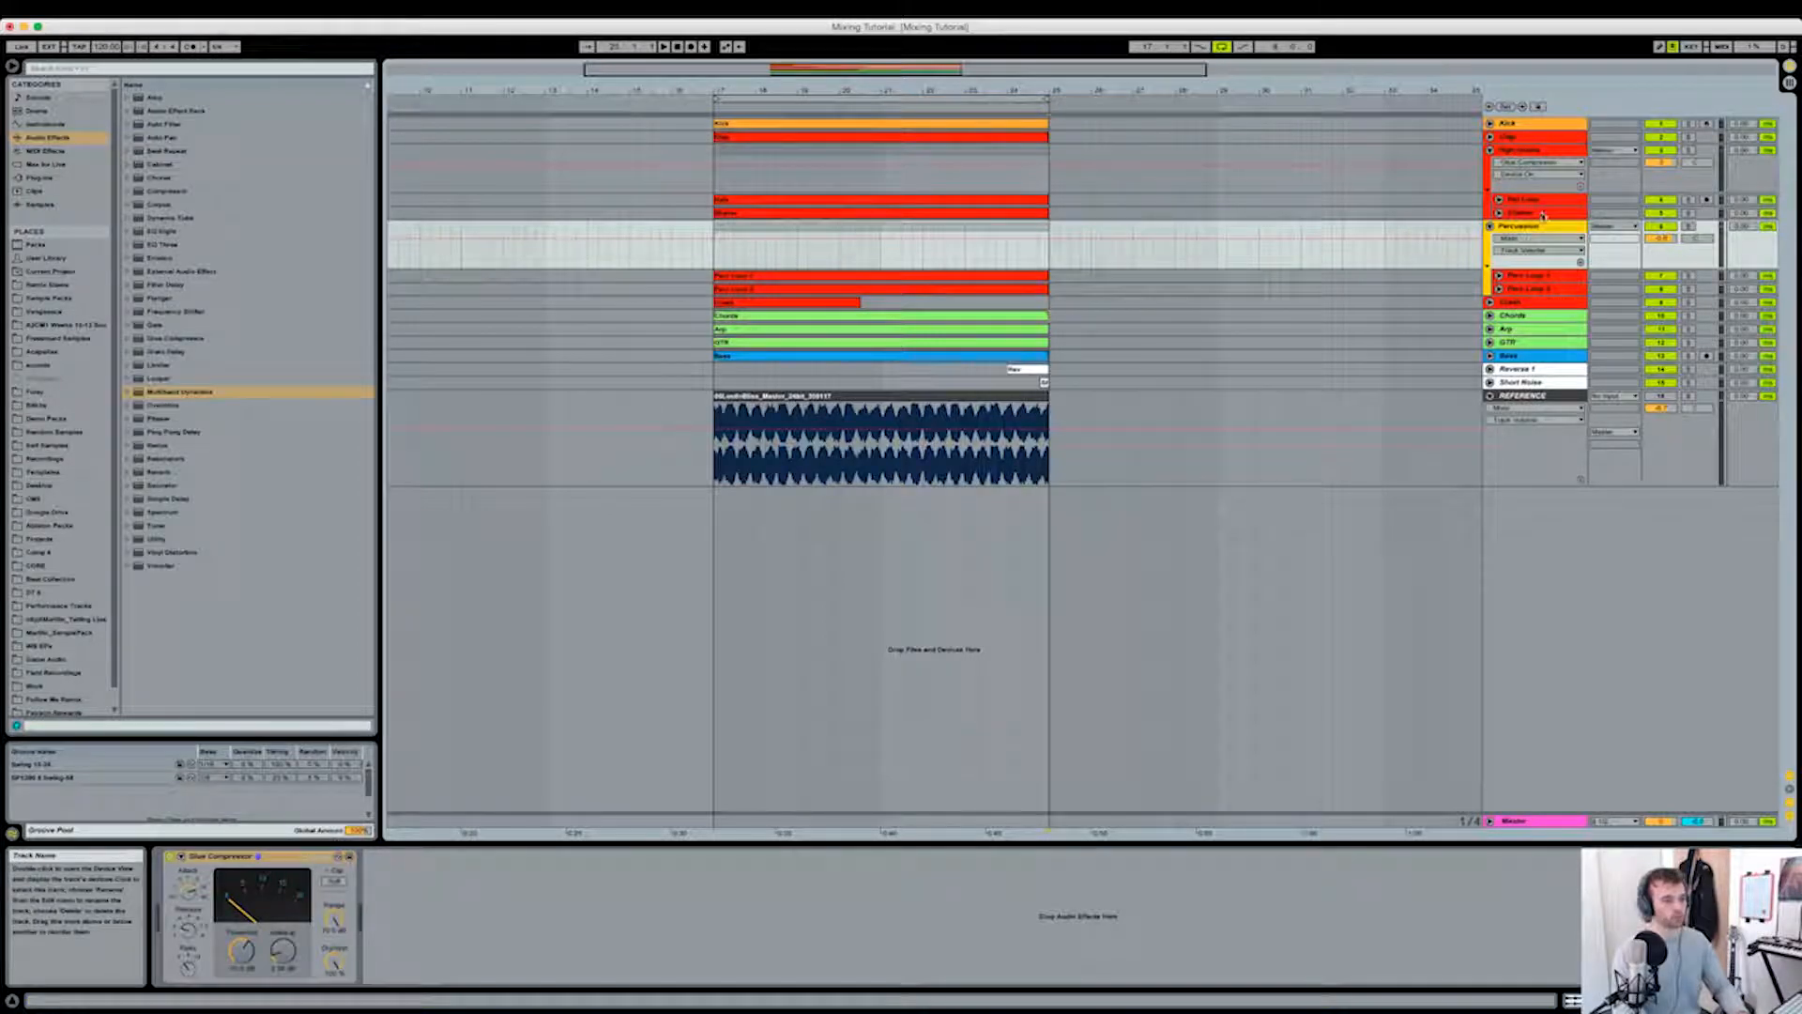
click(1539, 201)
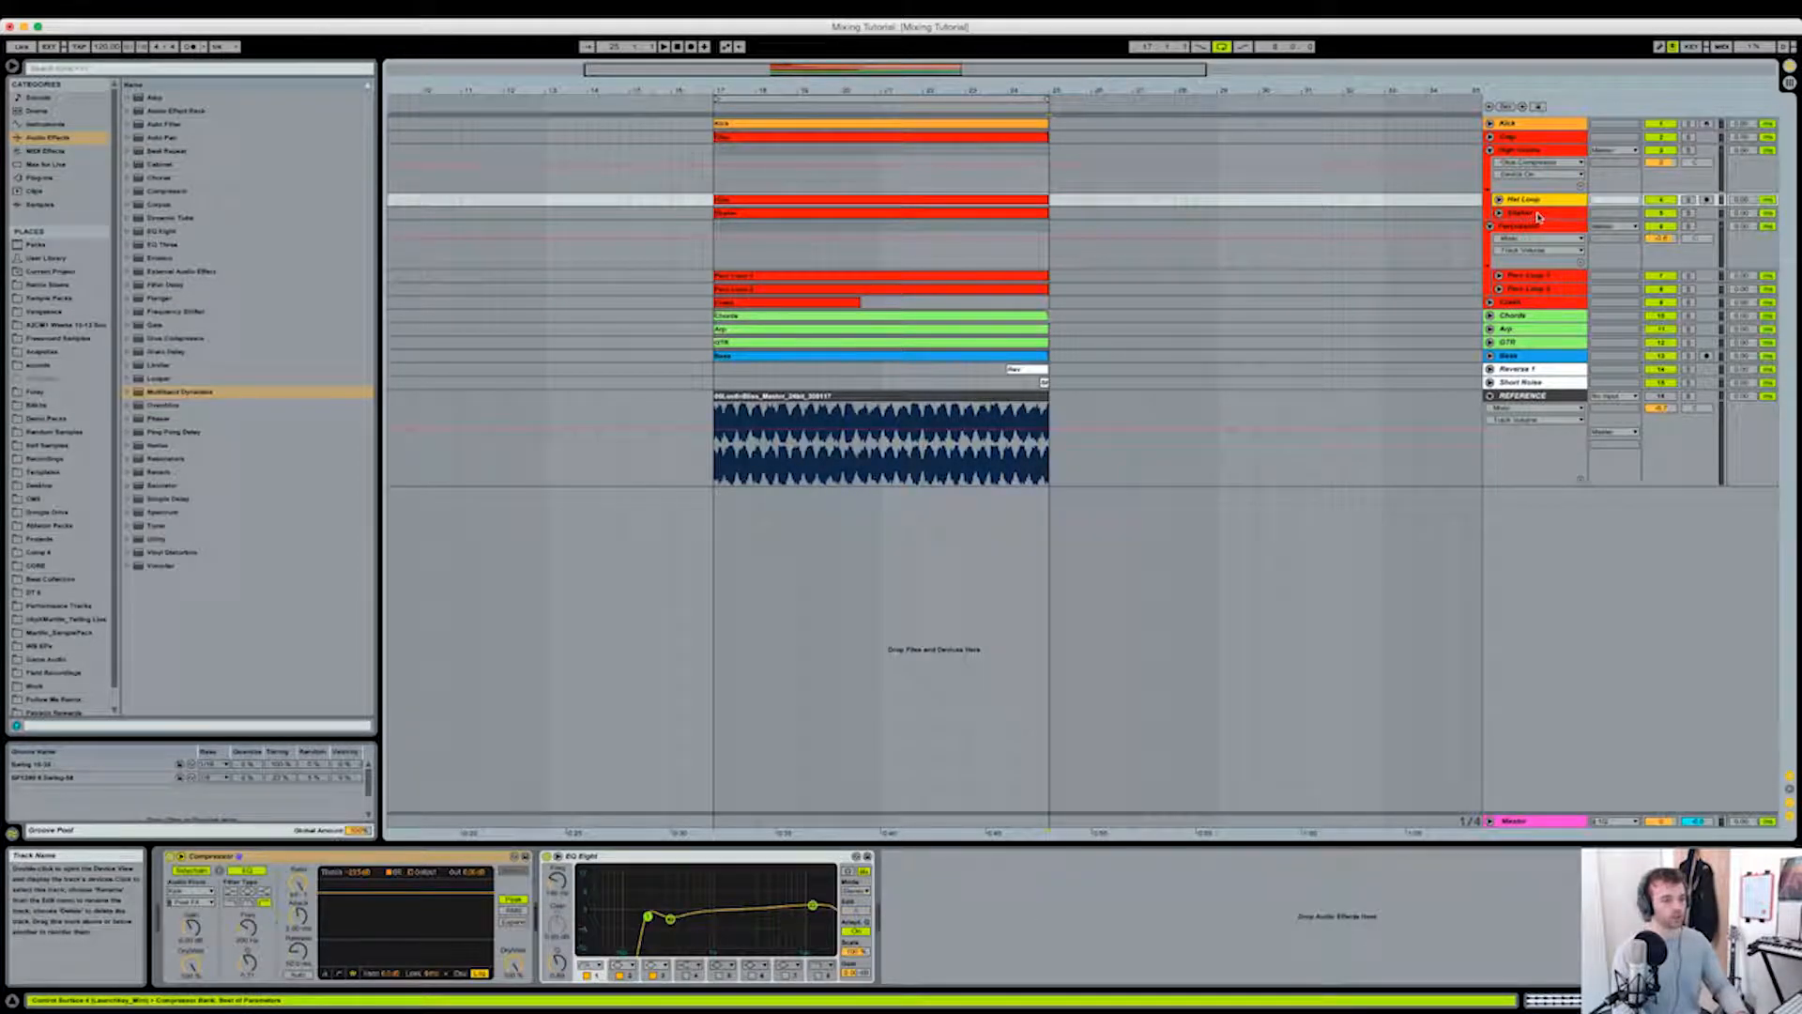
click(1538, 215)
click(1536, 150)
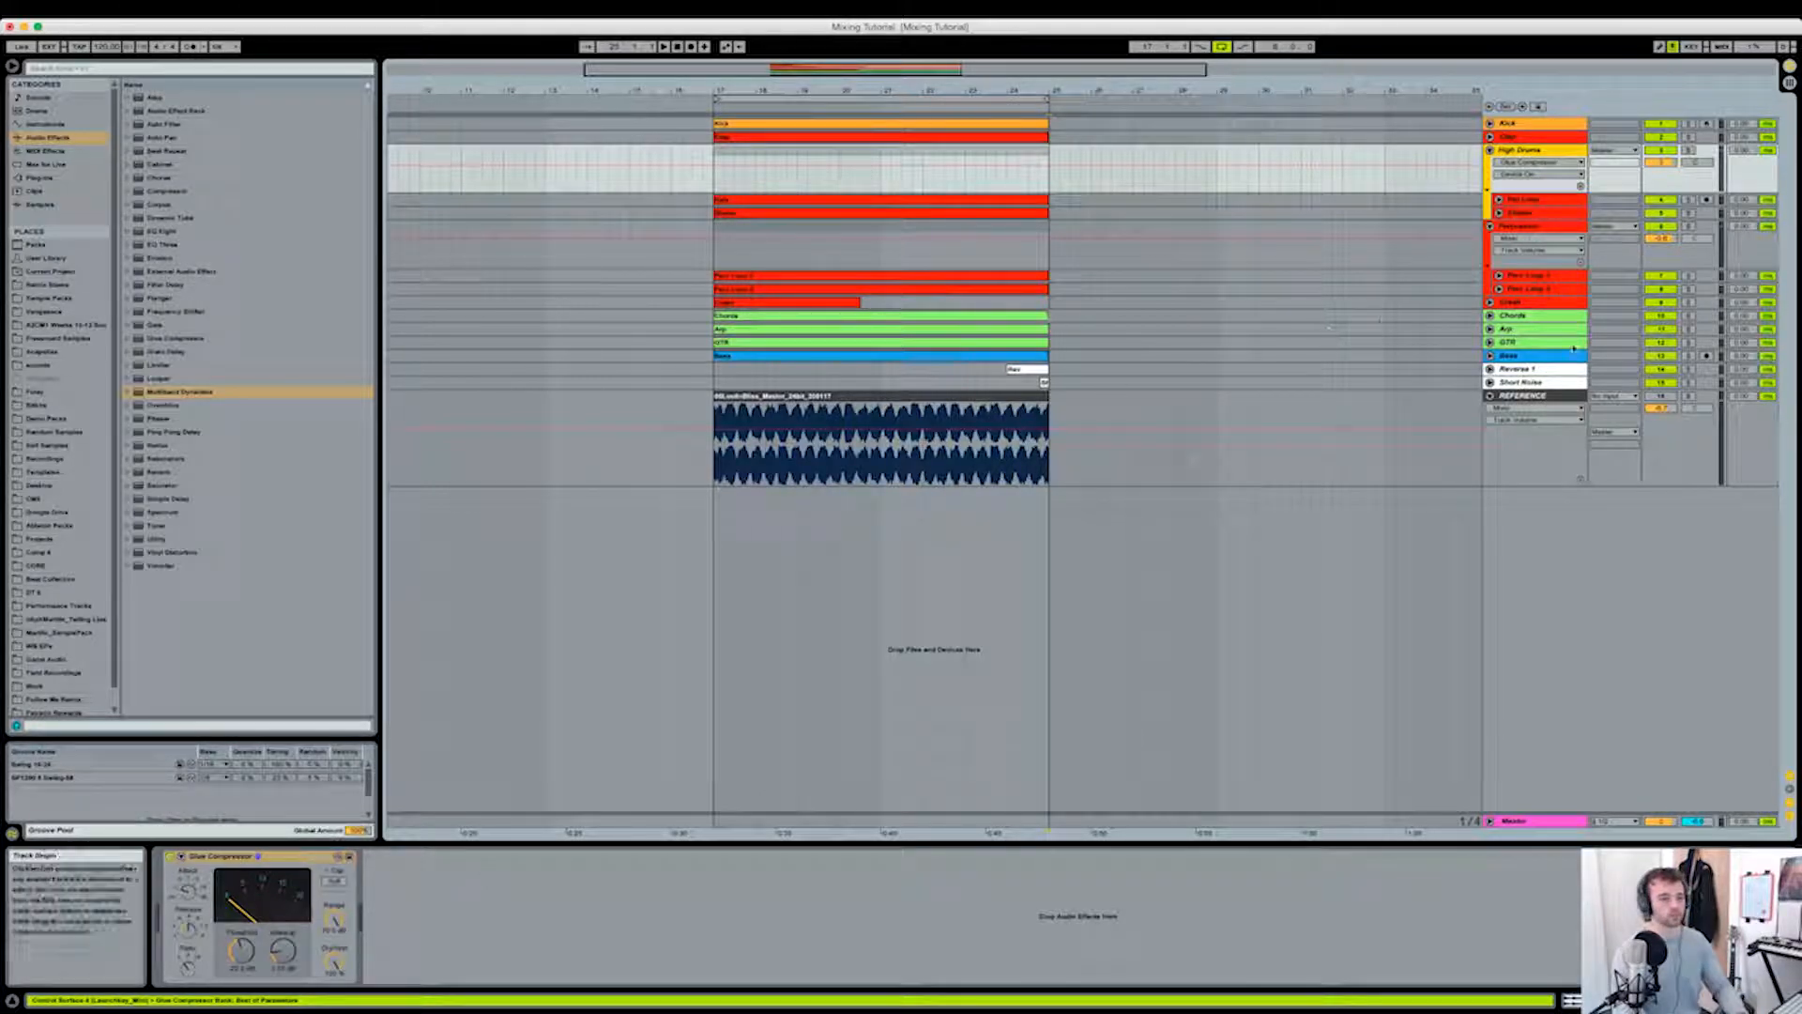
Step: Solo the High Drums group and play it while bypassing and re-enabling its Glue Compressor to compare the sound
click(1688, 150)
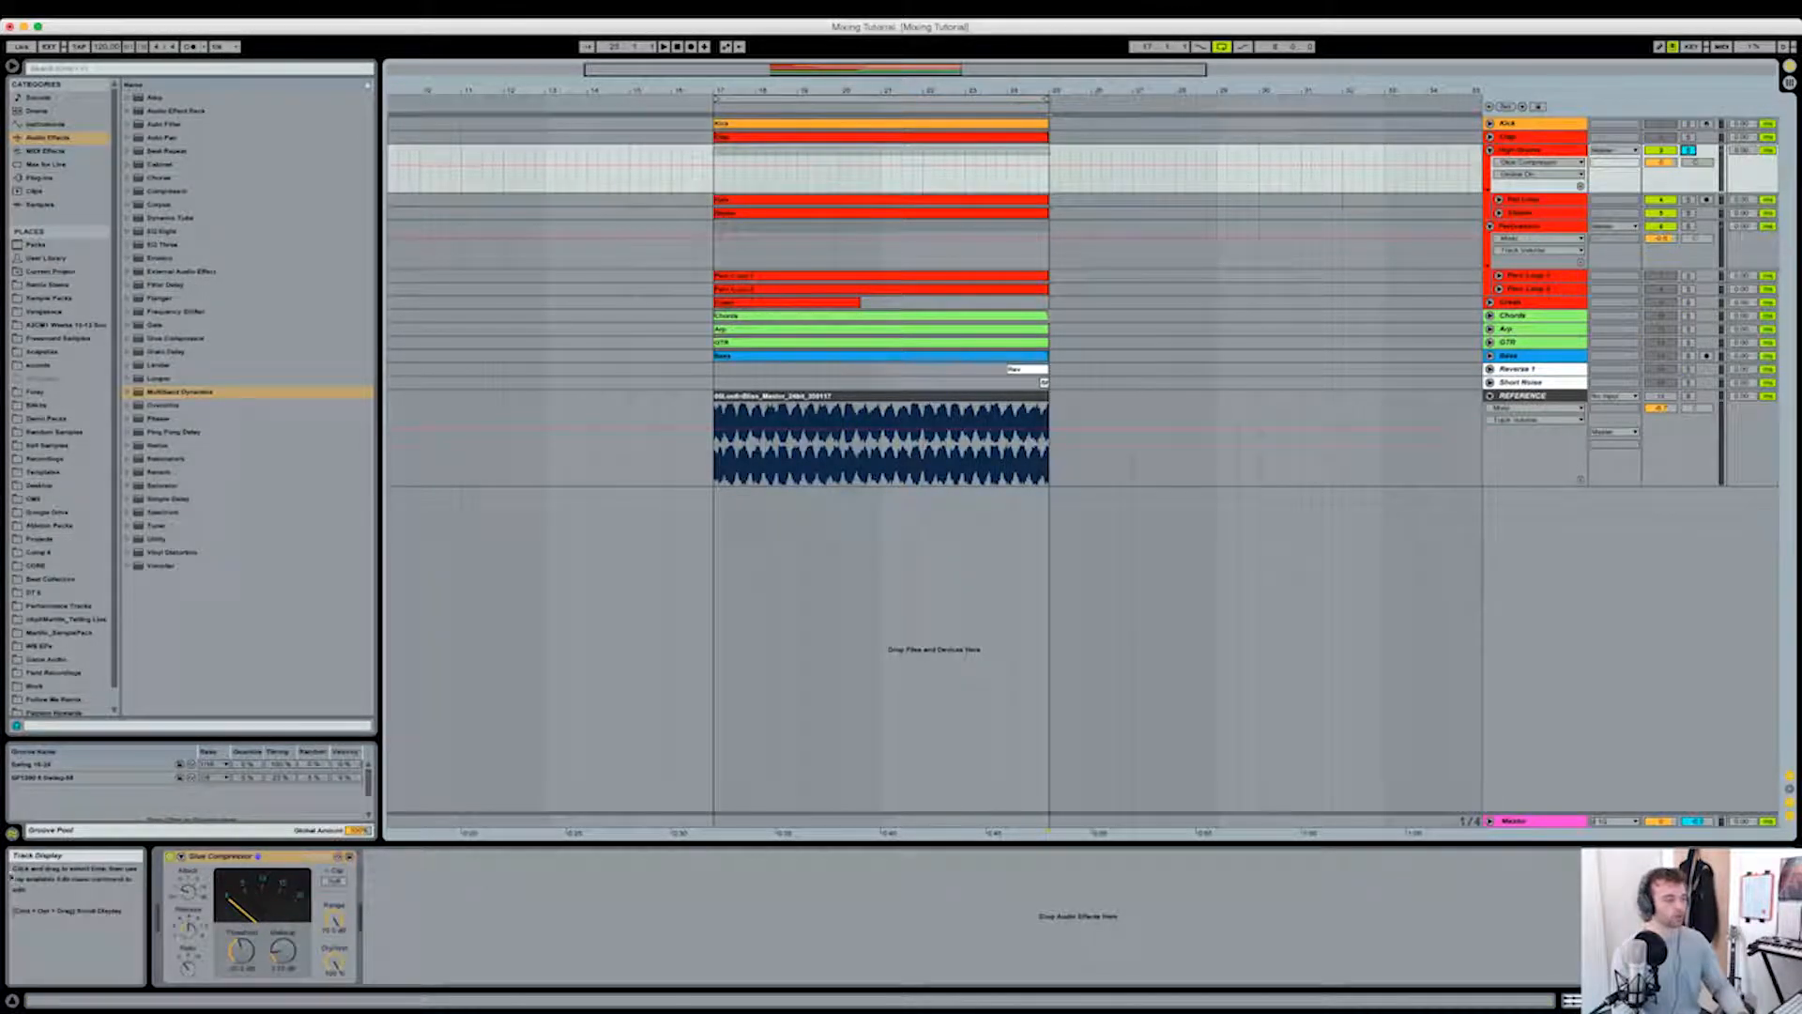
click(755, 213)
key(space)
click(1521, 151)
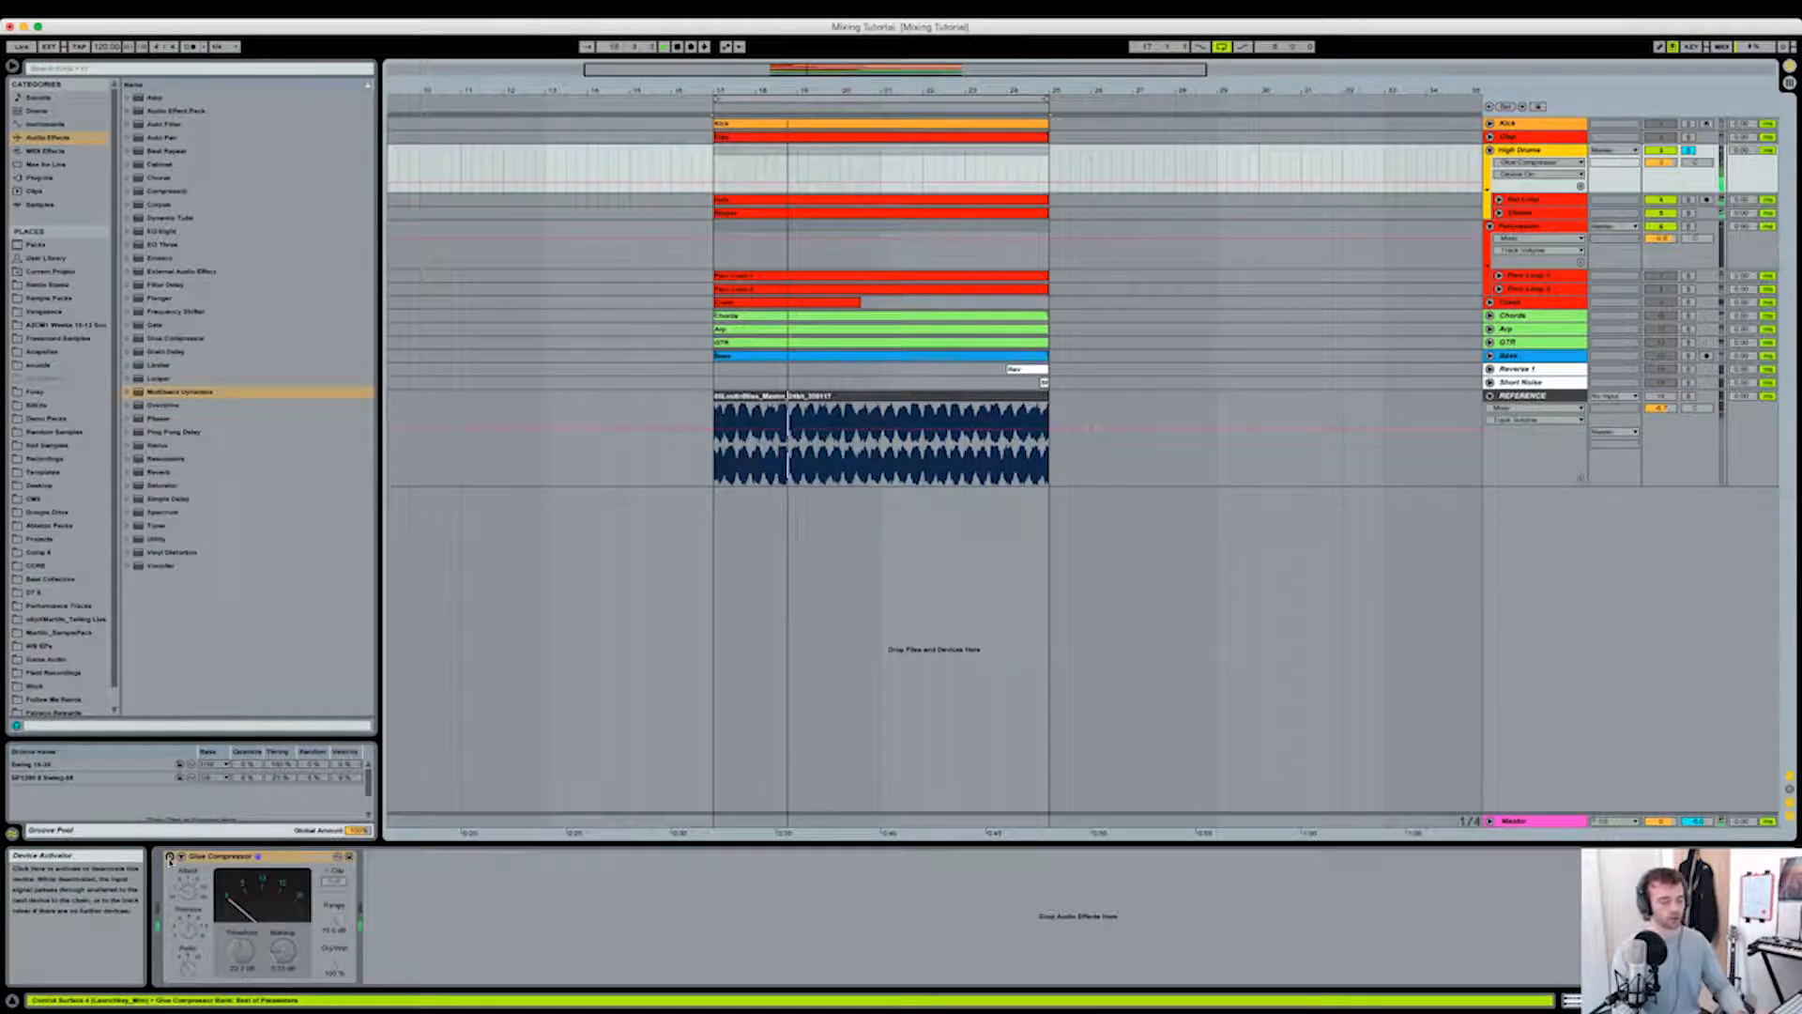
click(171, 857)
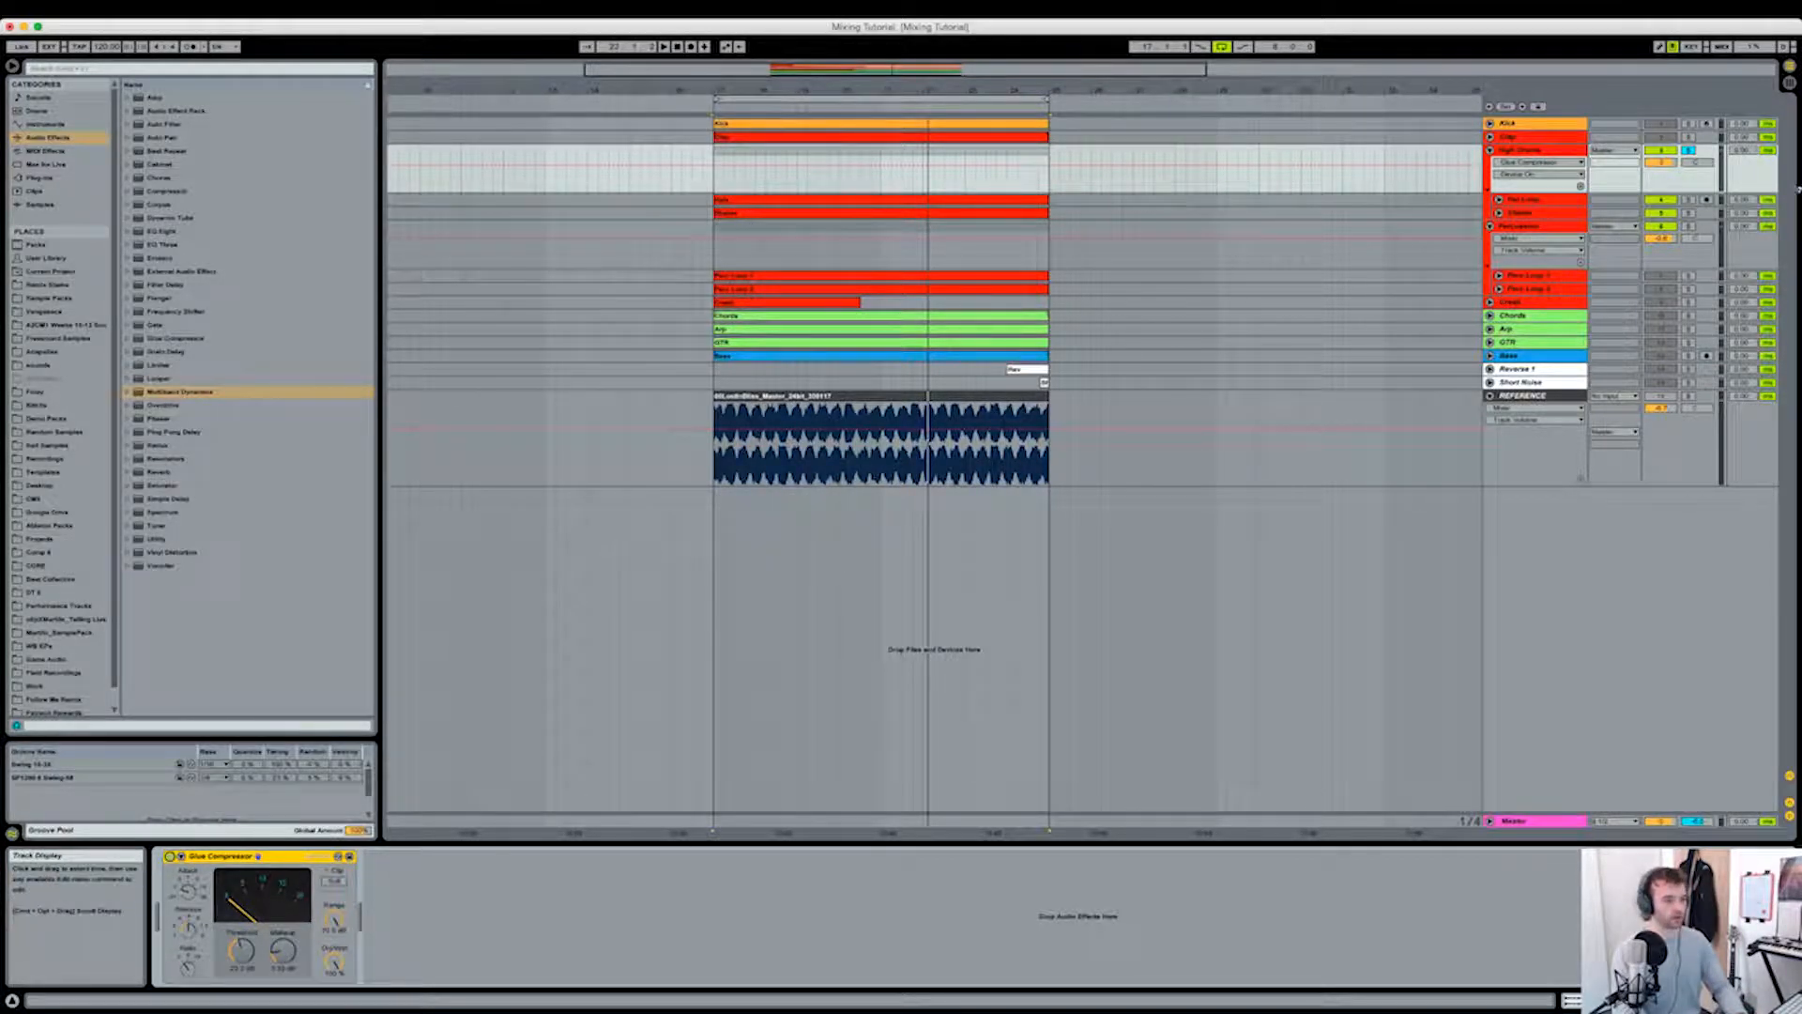
Step: Inspect the Percussion group's devices, solo it instead of High Drums, and audition its Glue Compressor on and off during playback
click(1533, 265)
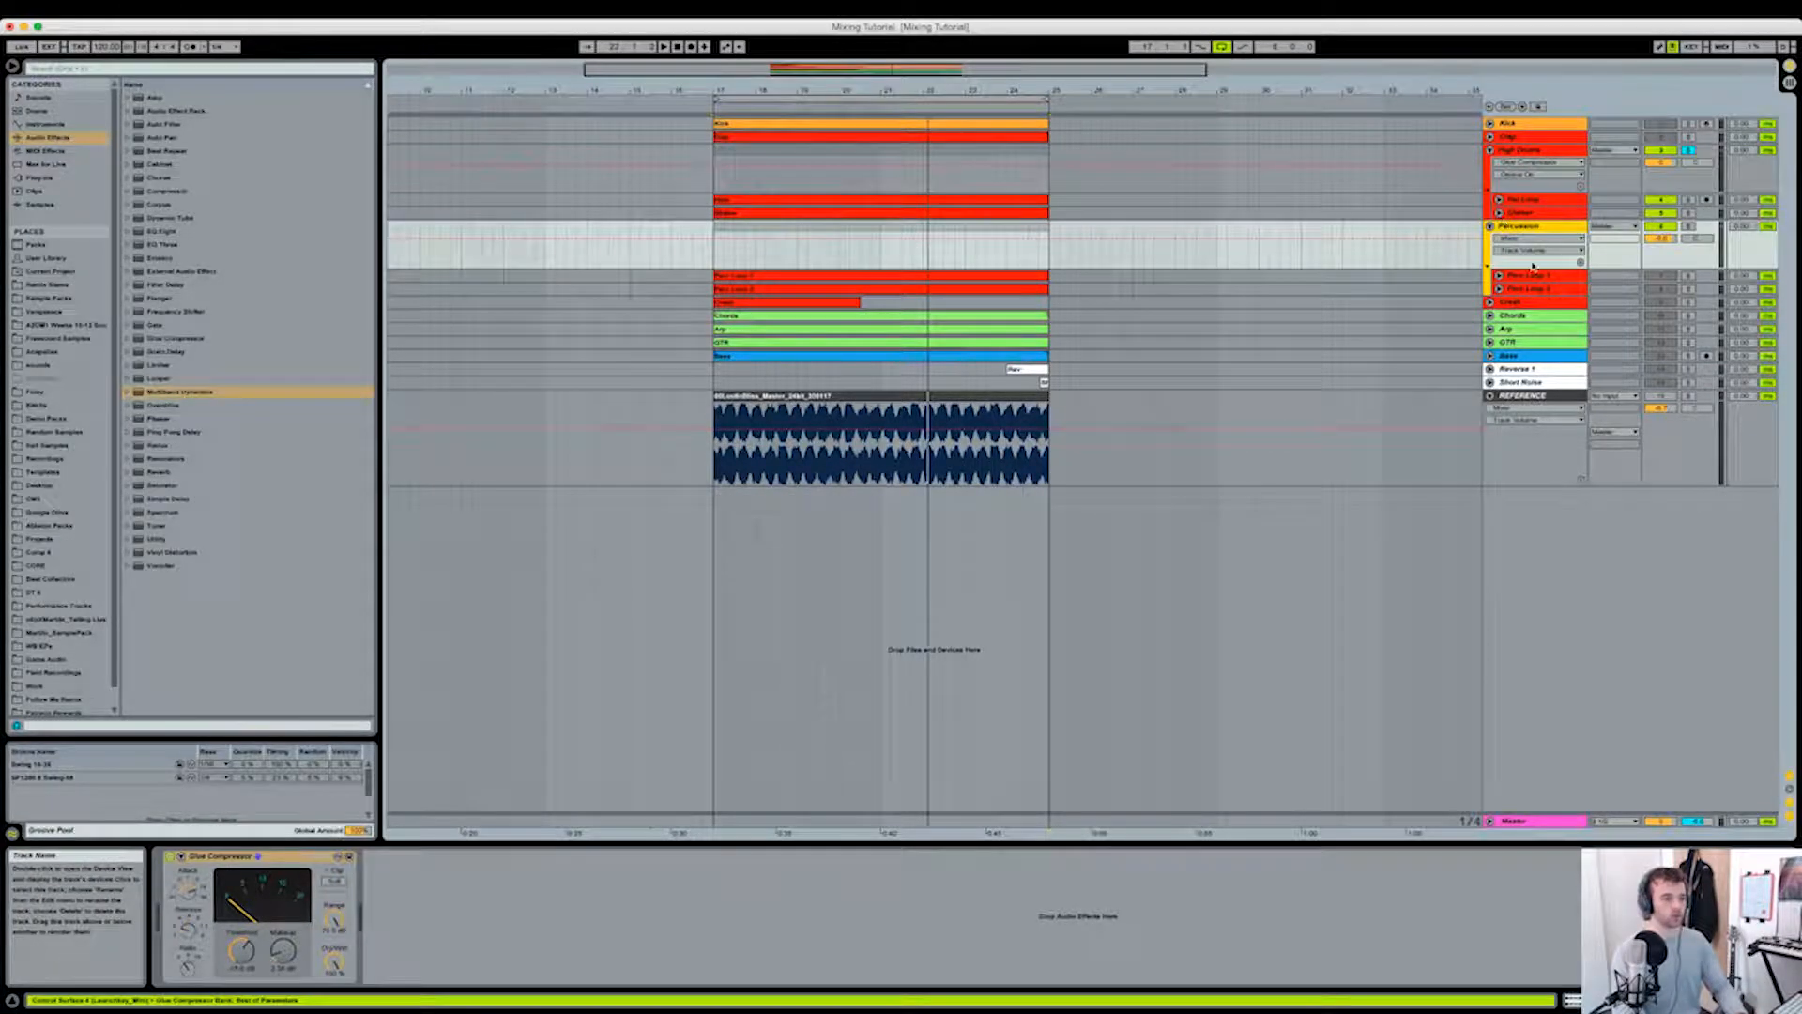
click(1558, 276)
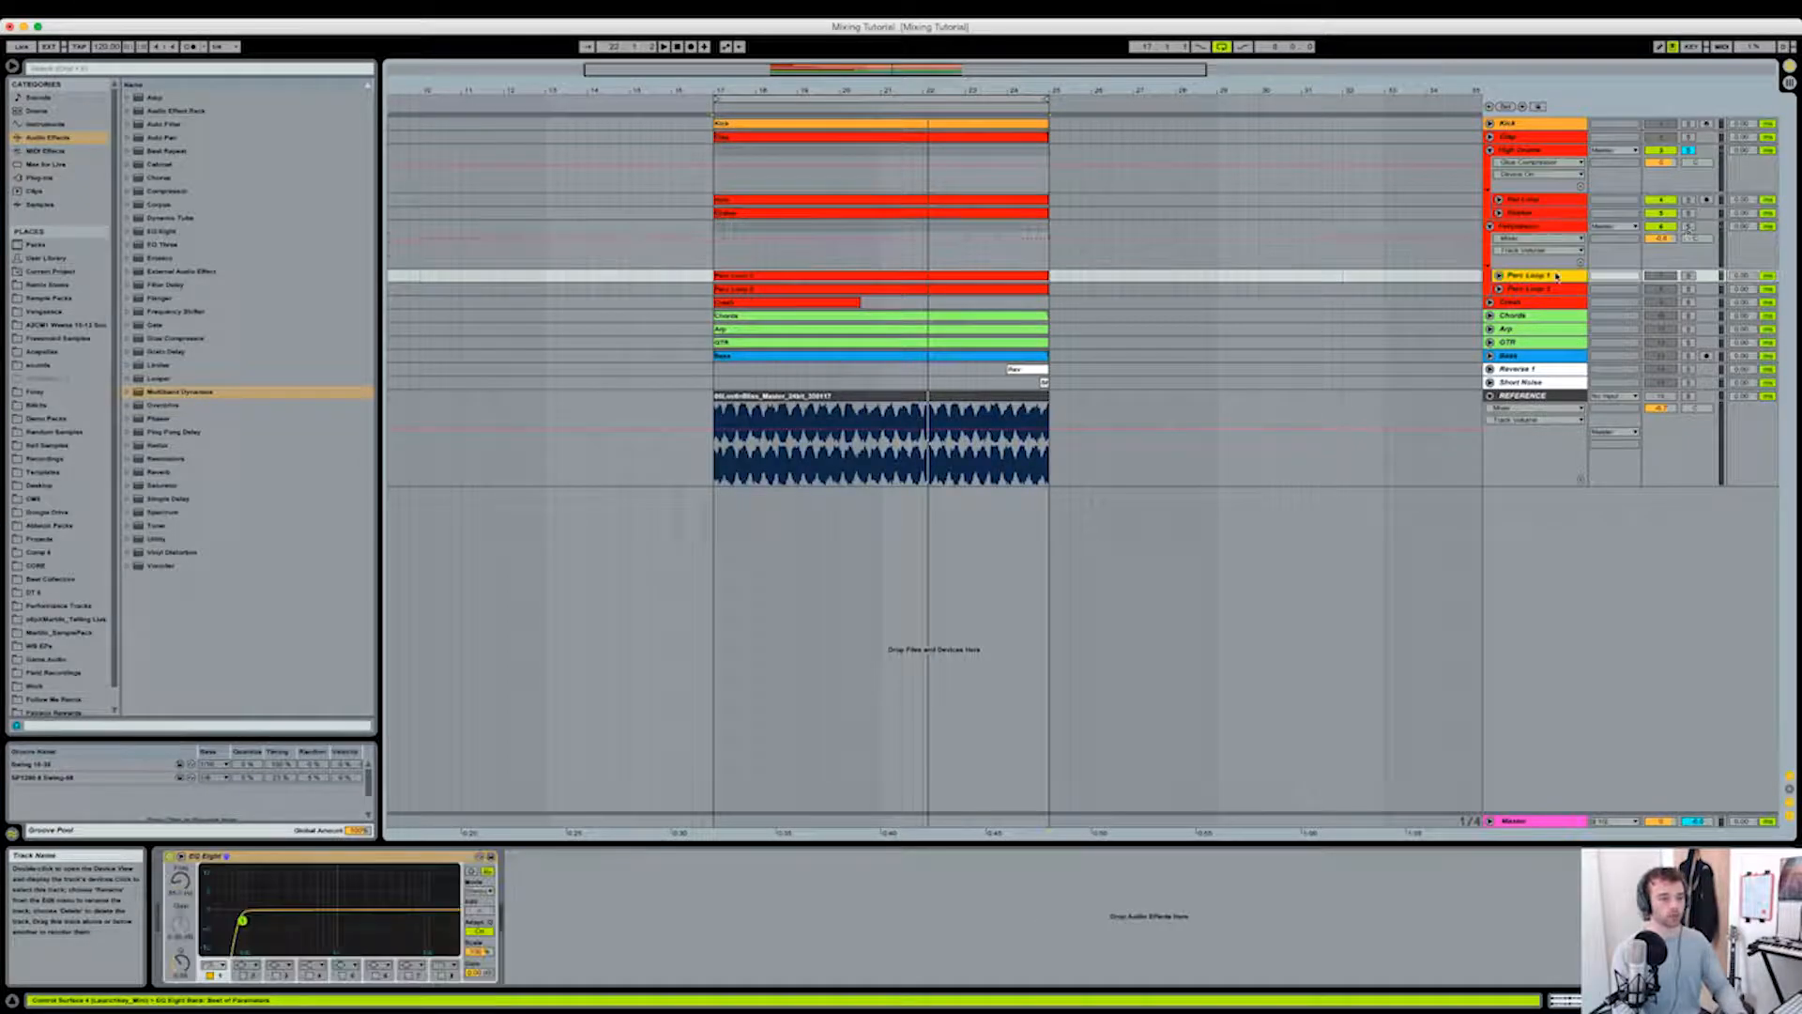
click(1554, 225)
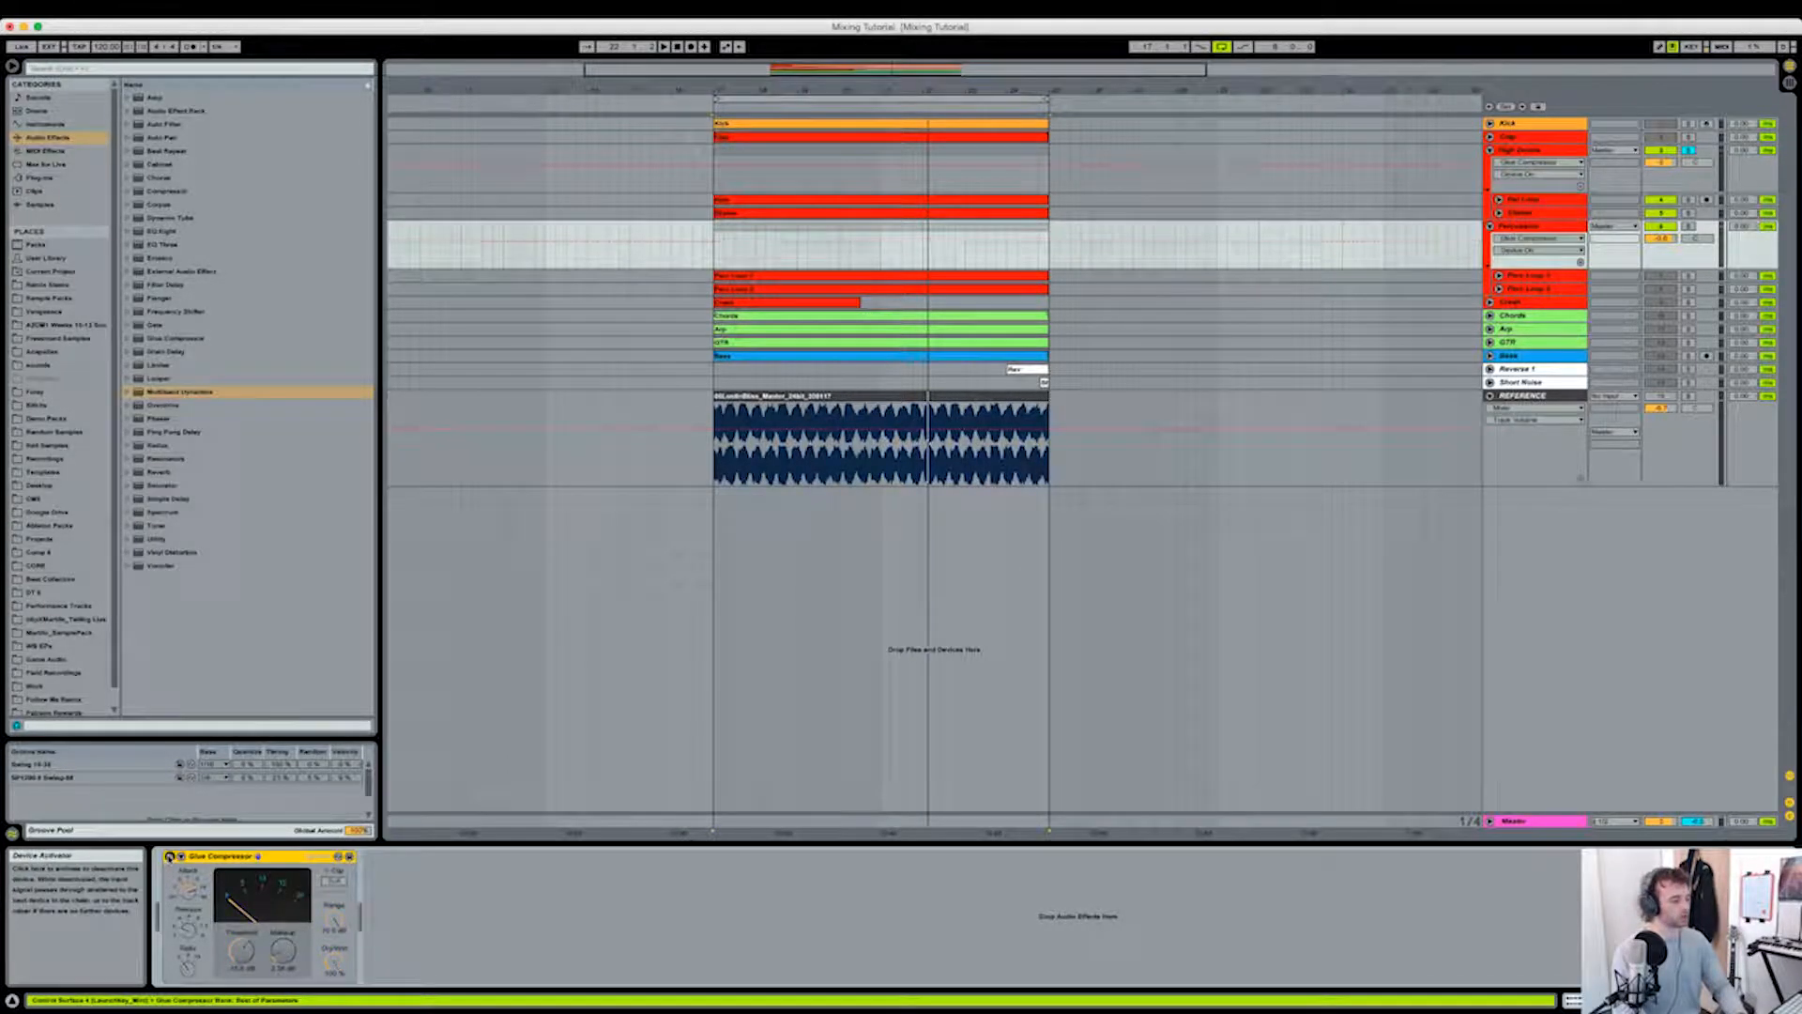
click(805, 277)
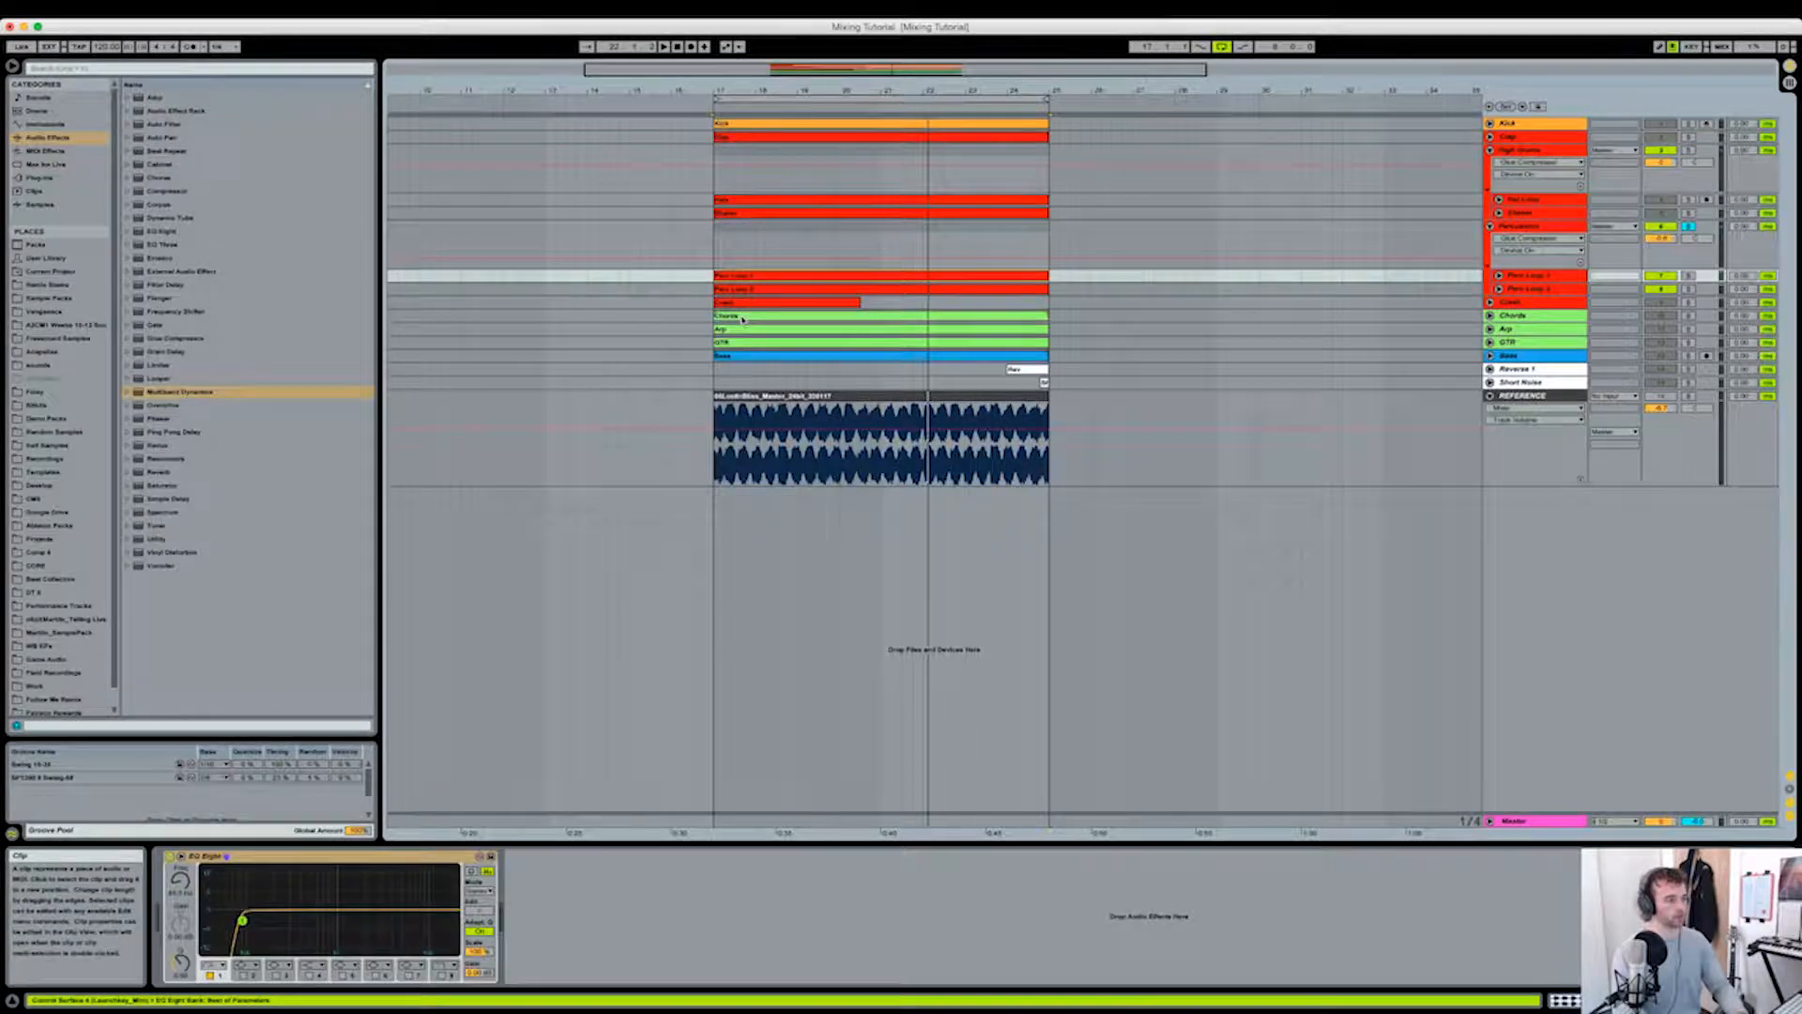
key(space)
key(Up)
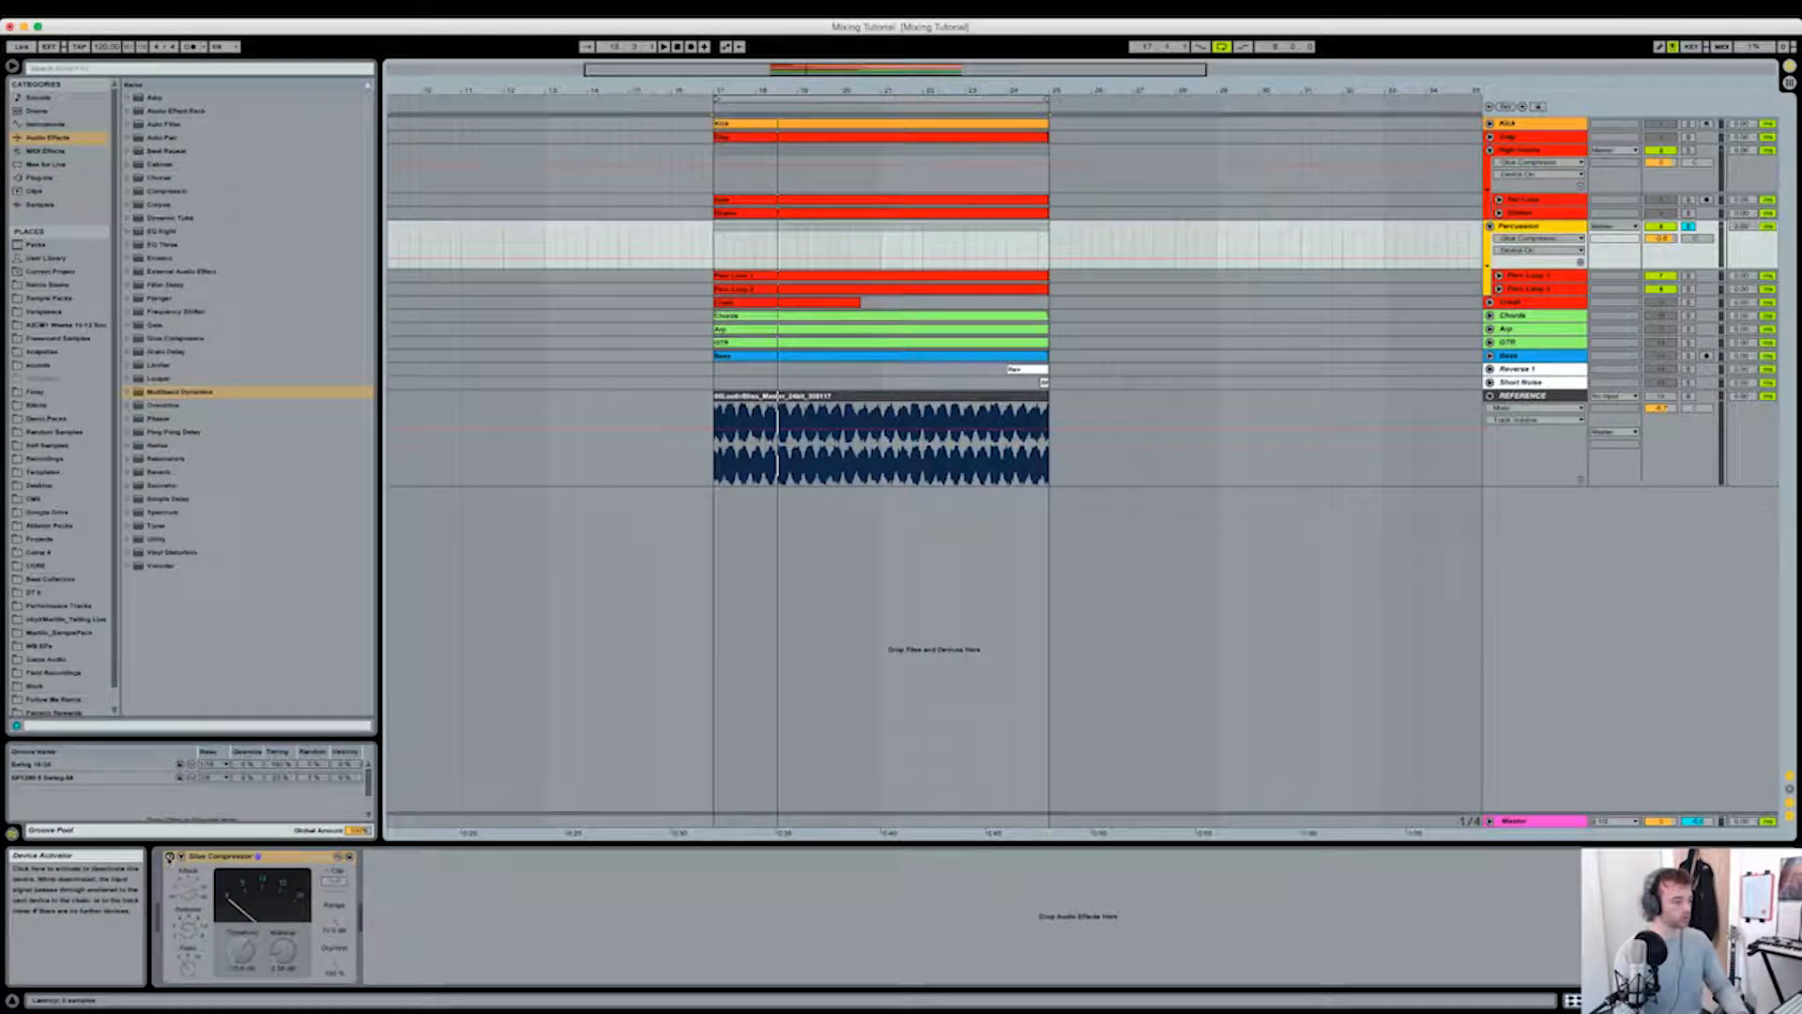
click(170, 856)
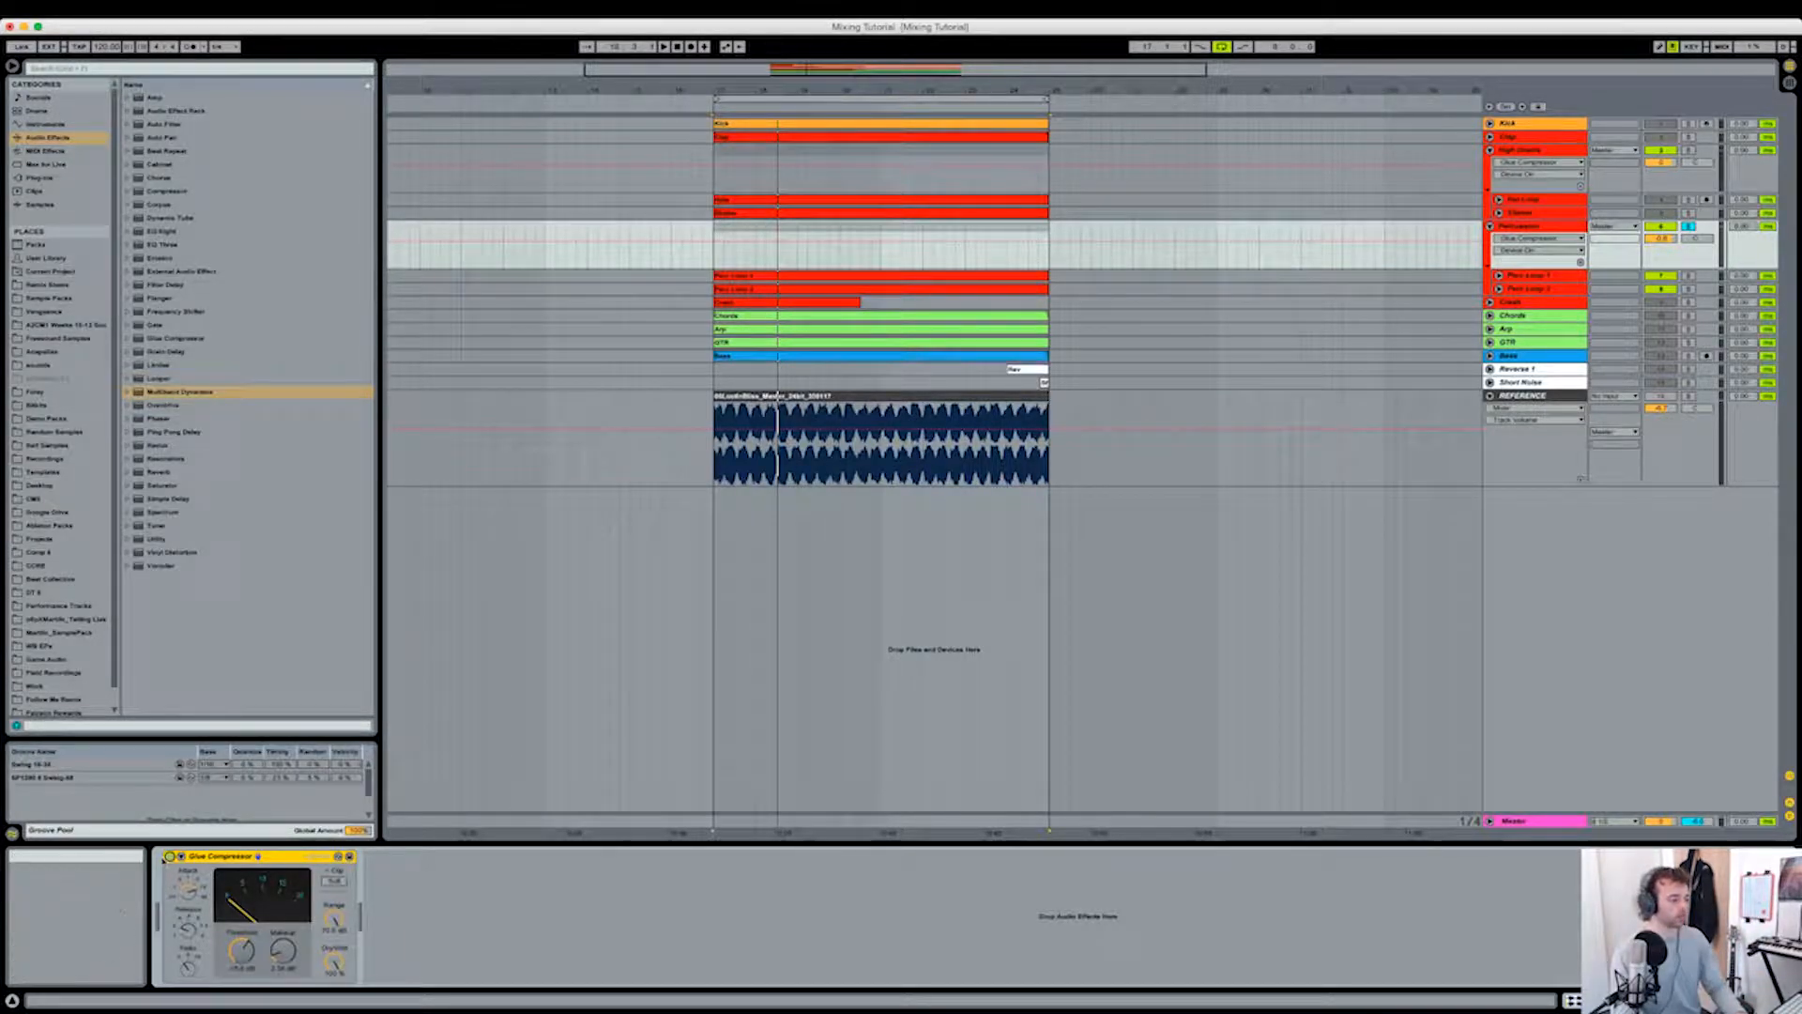
key(space)
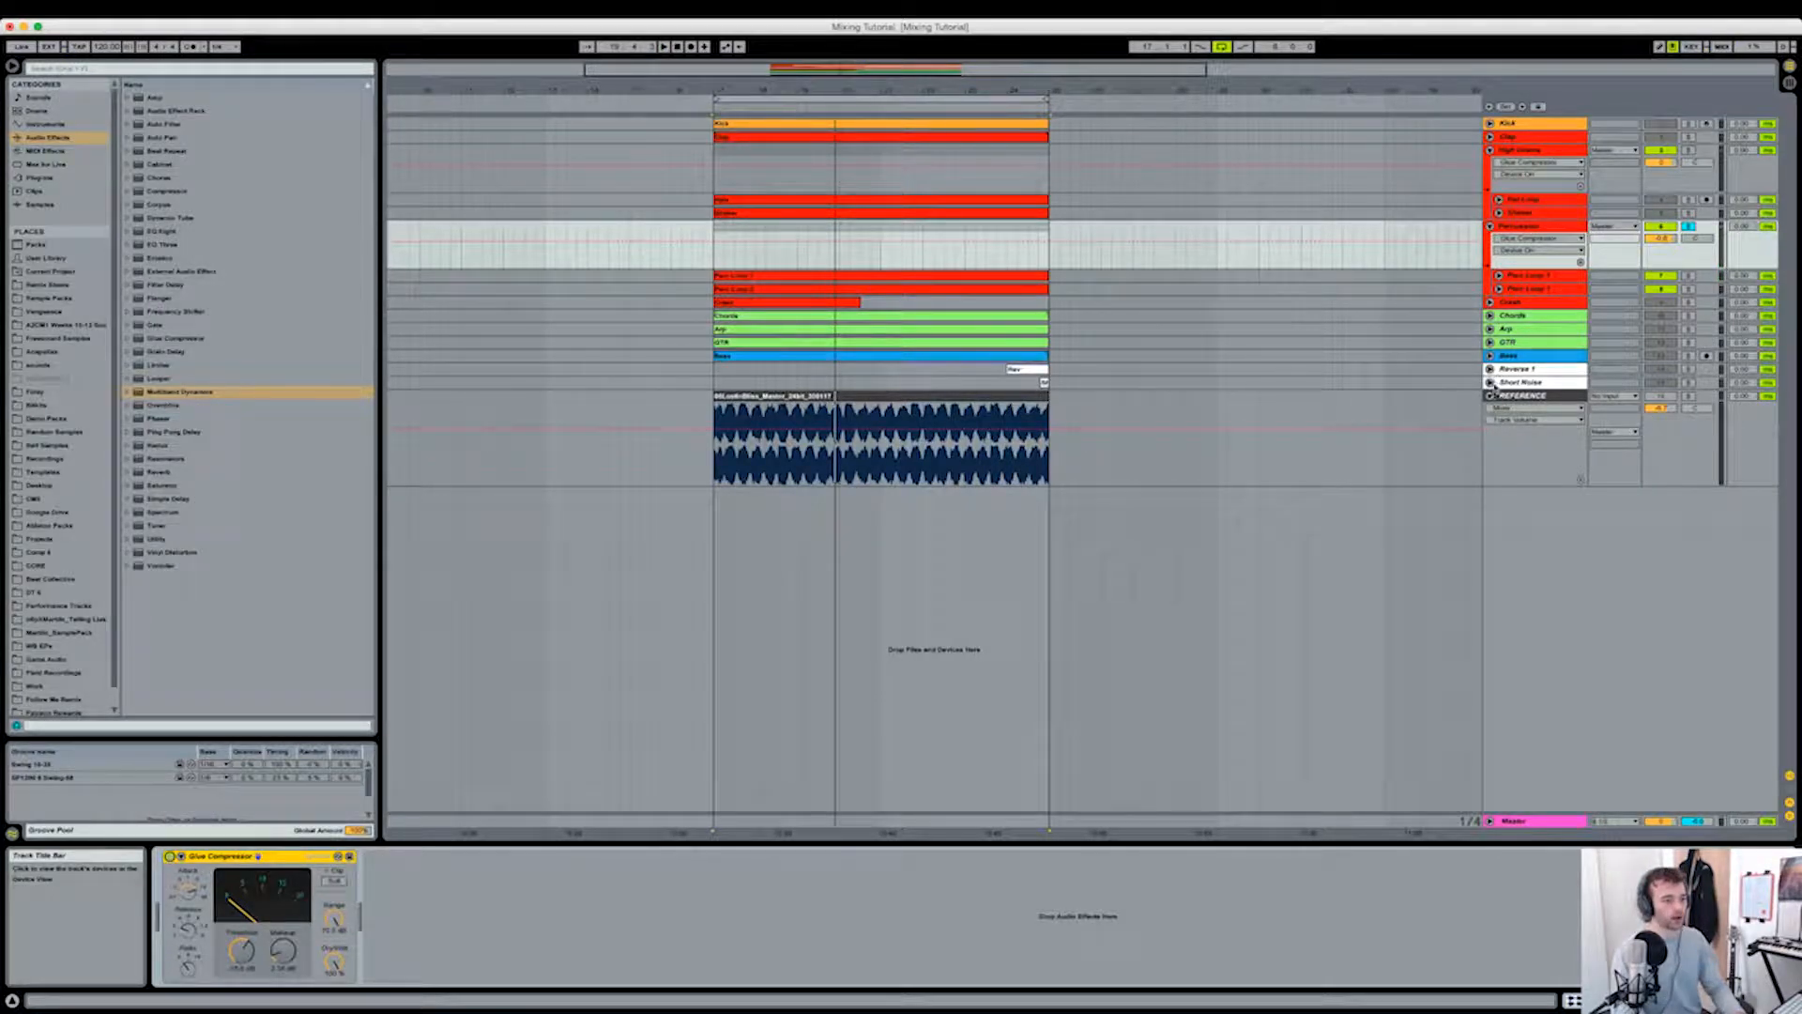
Step: Fold the Percussion, High Drums and REFERENCE tracks, and clear the Percussion solo so all mix tracks are active
click(1490, 226)
click(1490, 150)
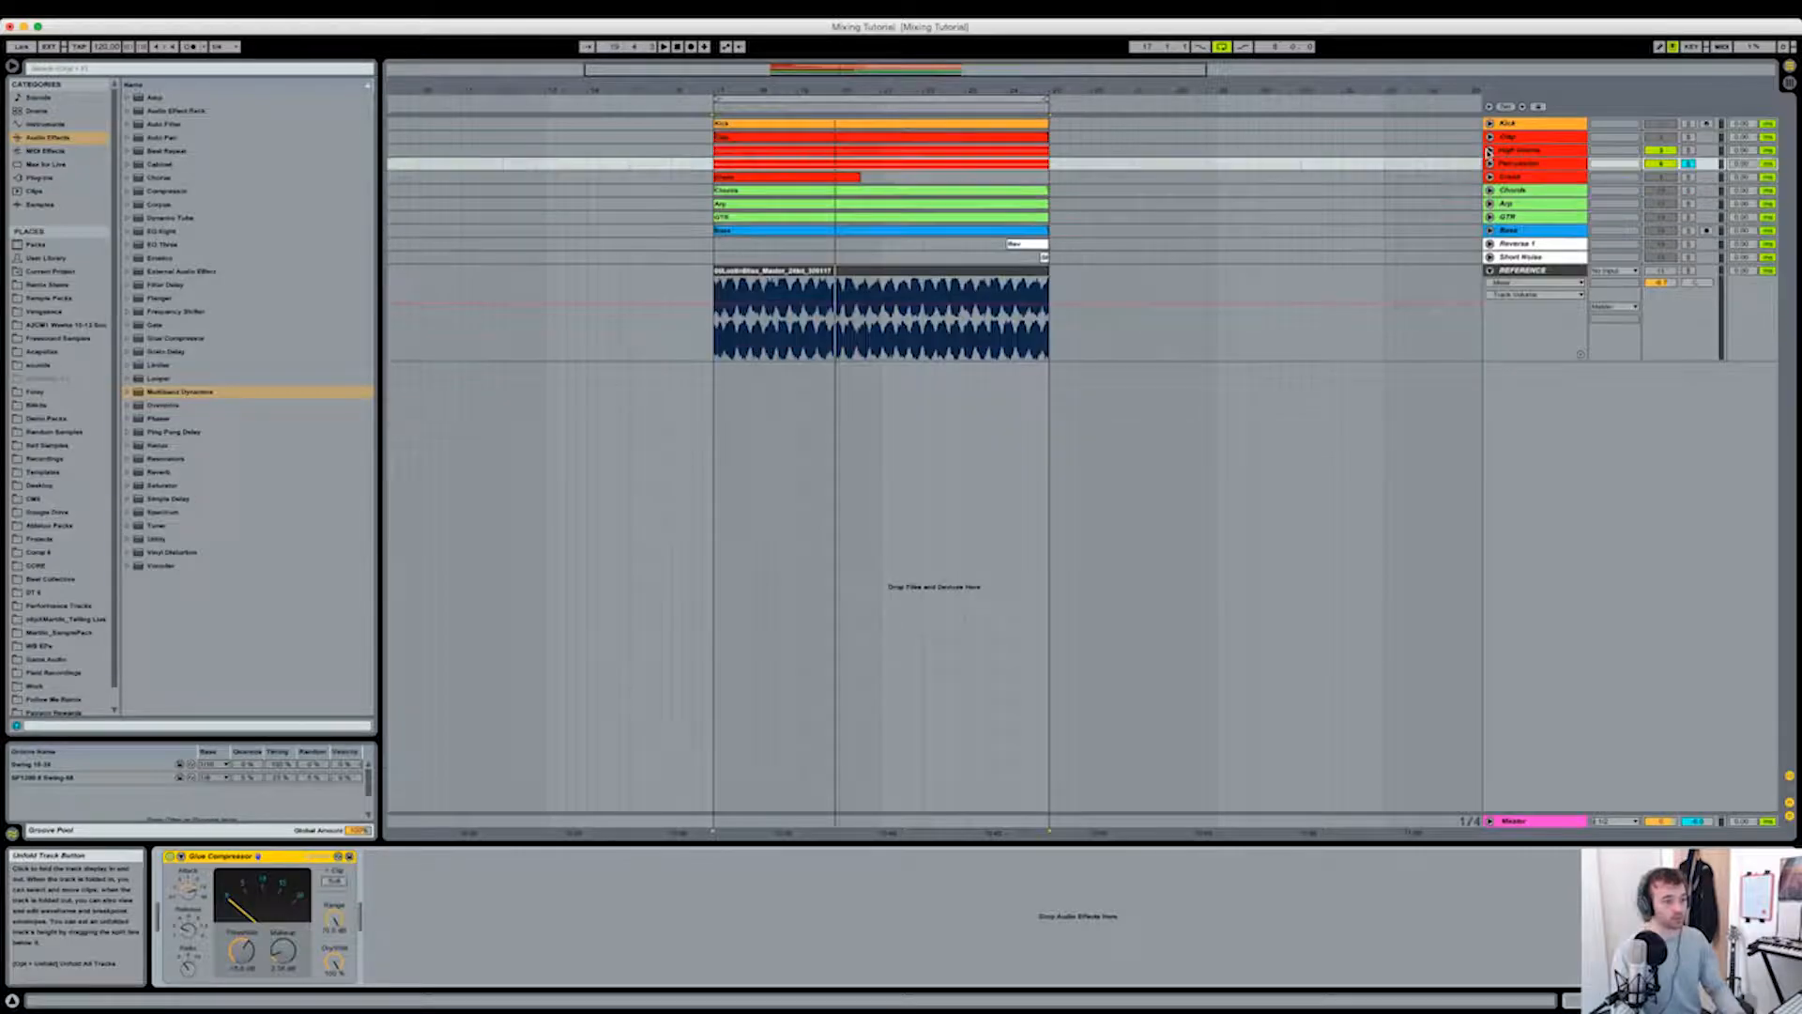
click(1438, 176)
click(1490, 271)
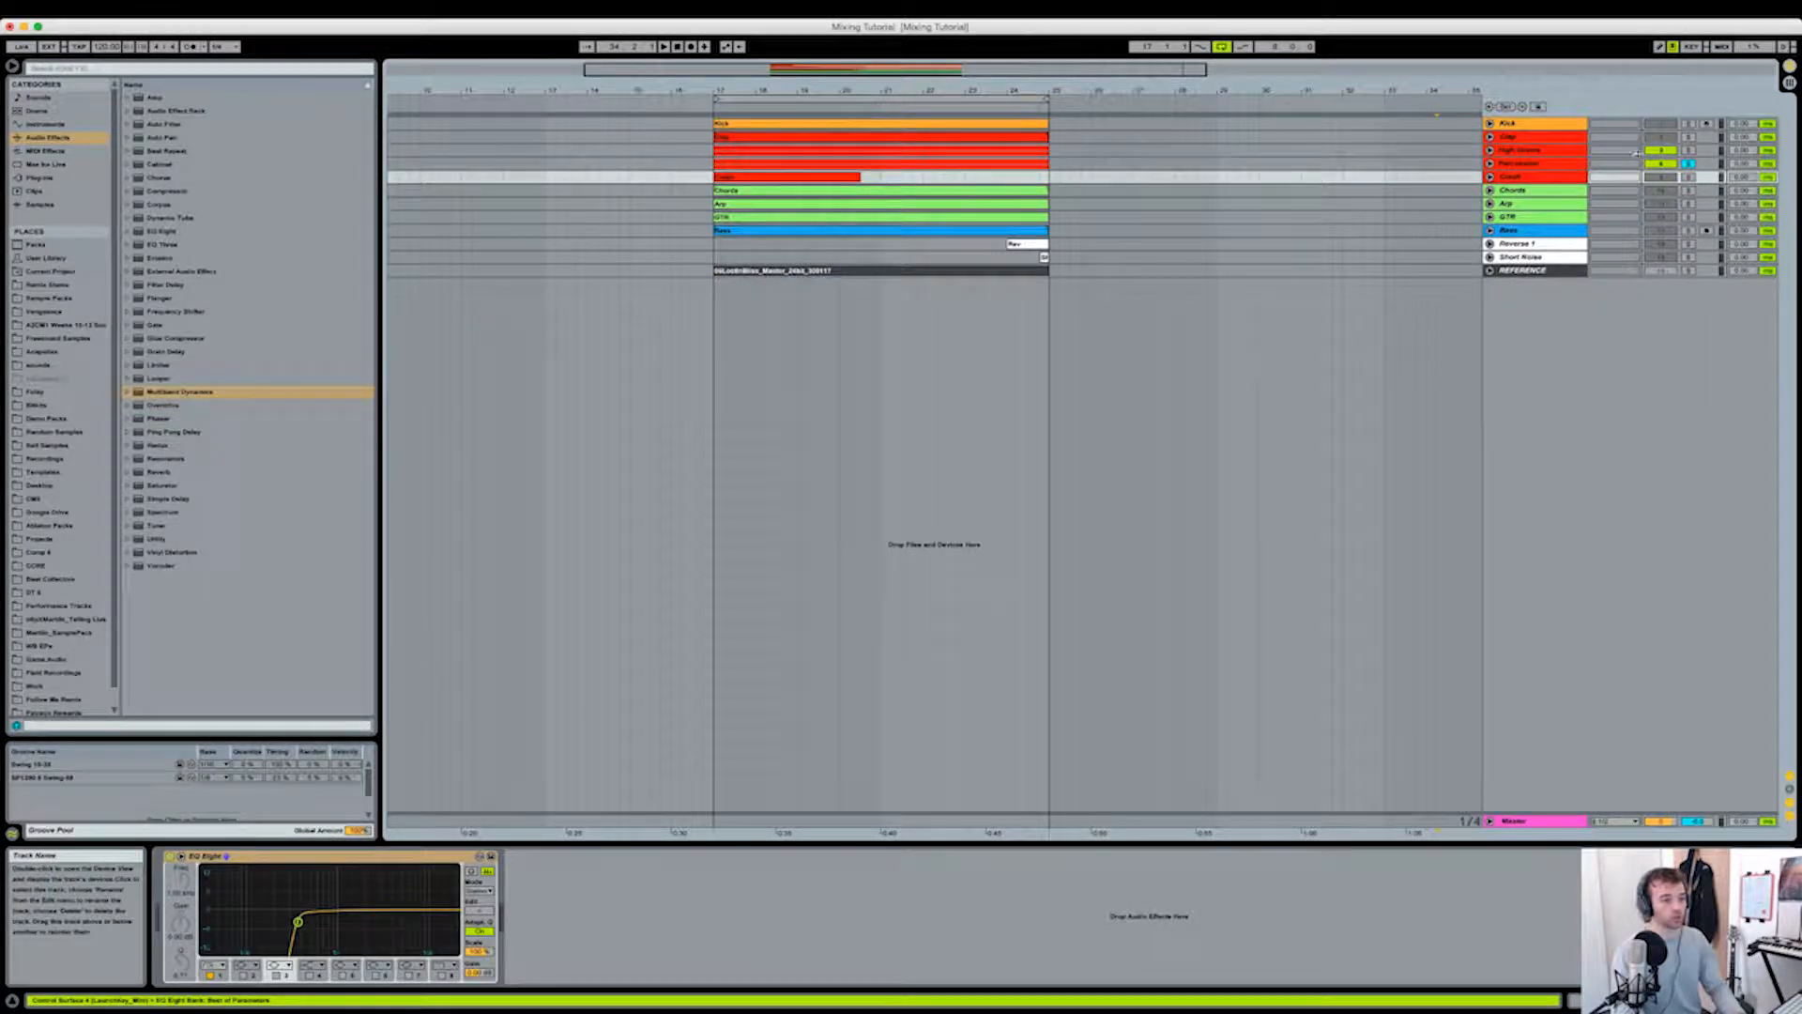
click(1417, 150)
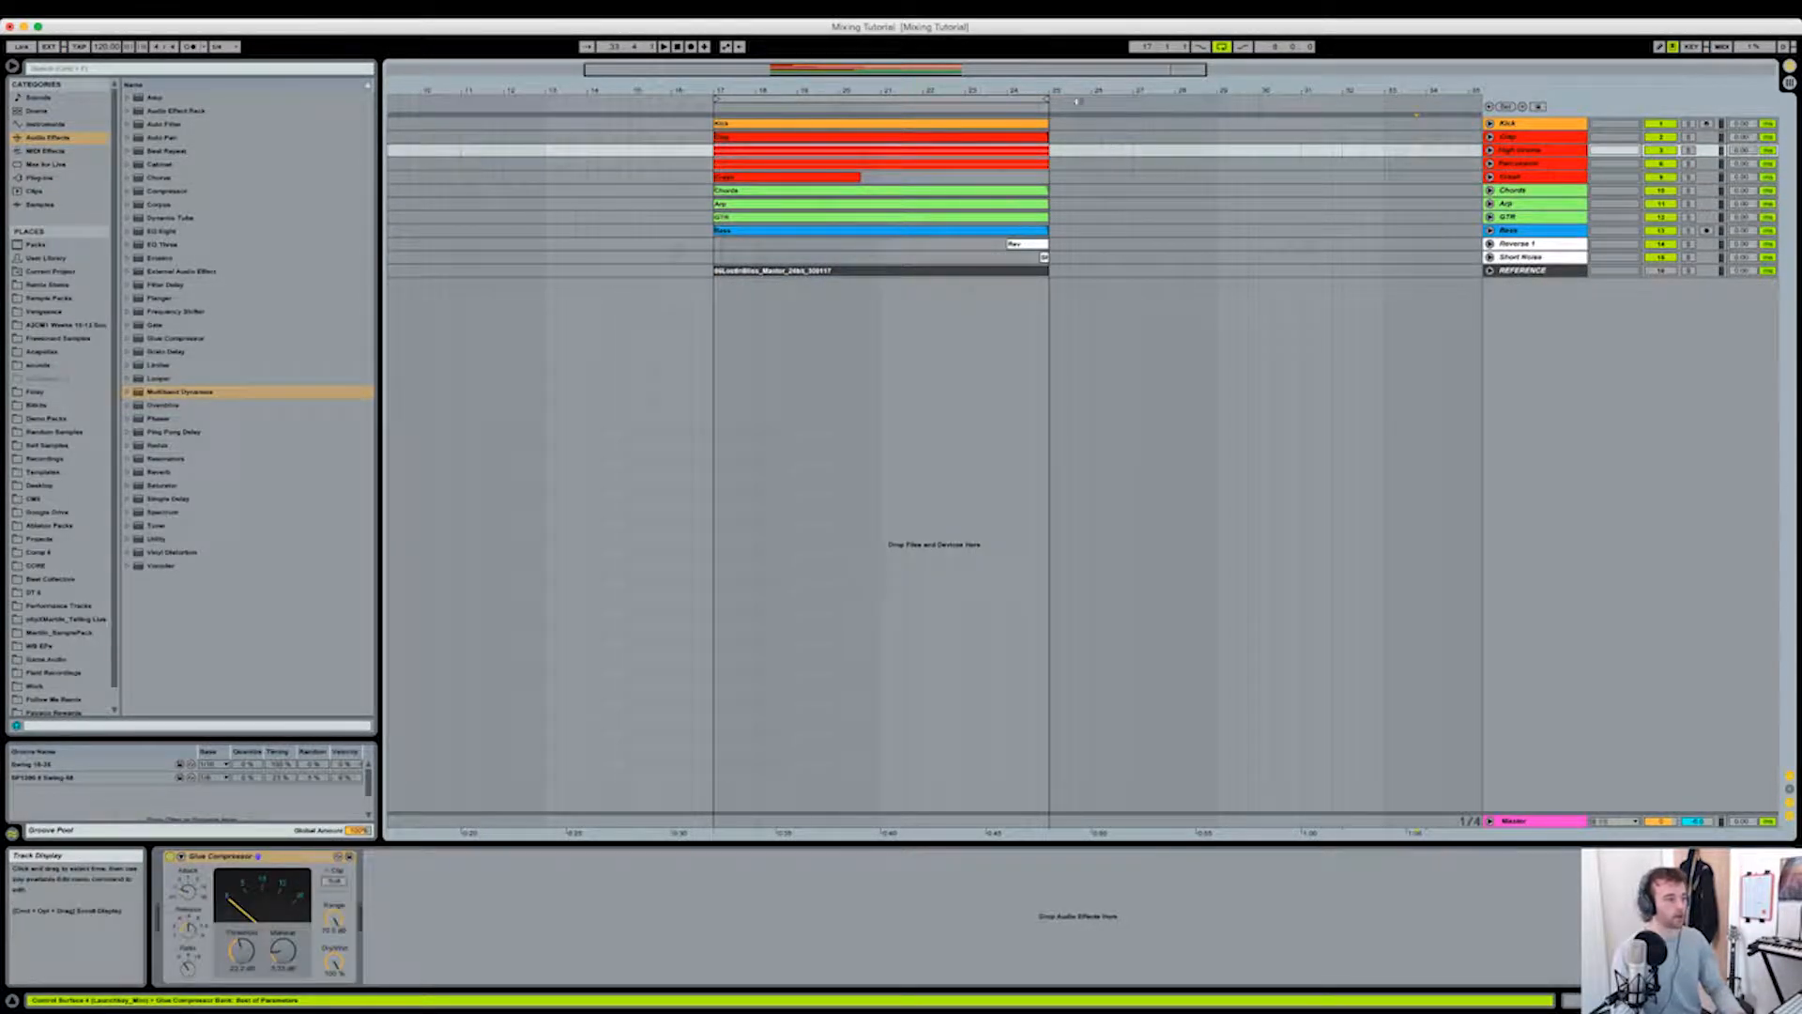
Step: Unfold the Clap, High Drums, Percussion and Crash tracks, and increase the Crash track's height to show its waveform
drag(1084, 89, 1056, 88)
click(1490, 137)
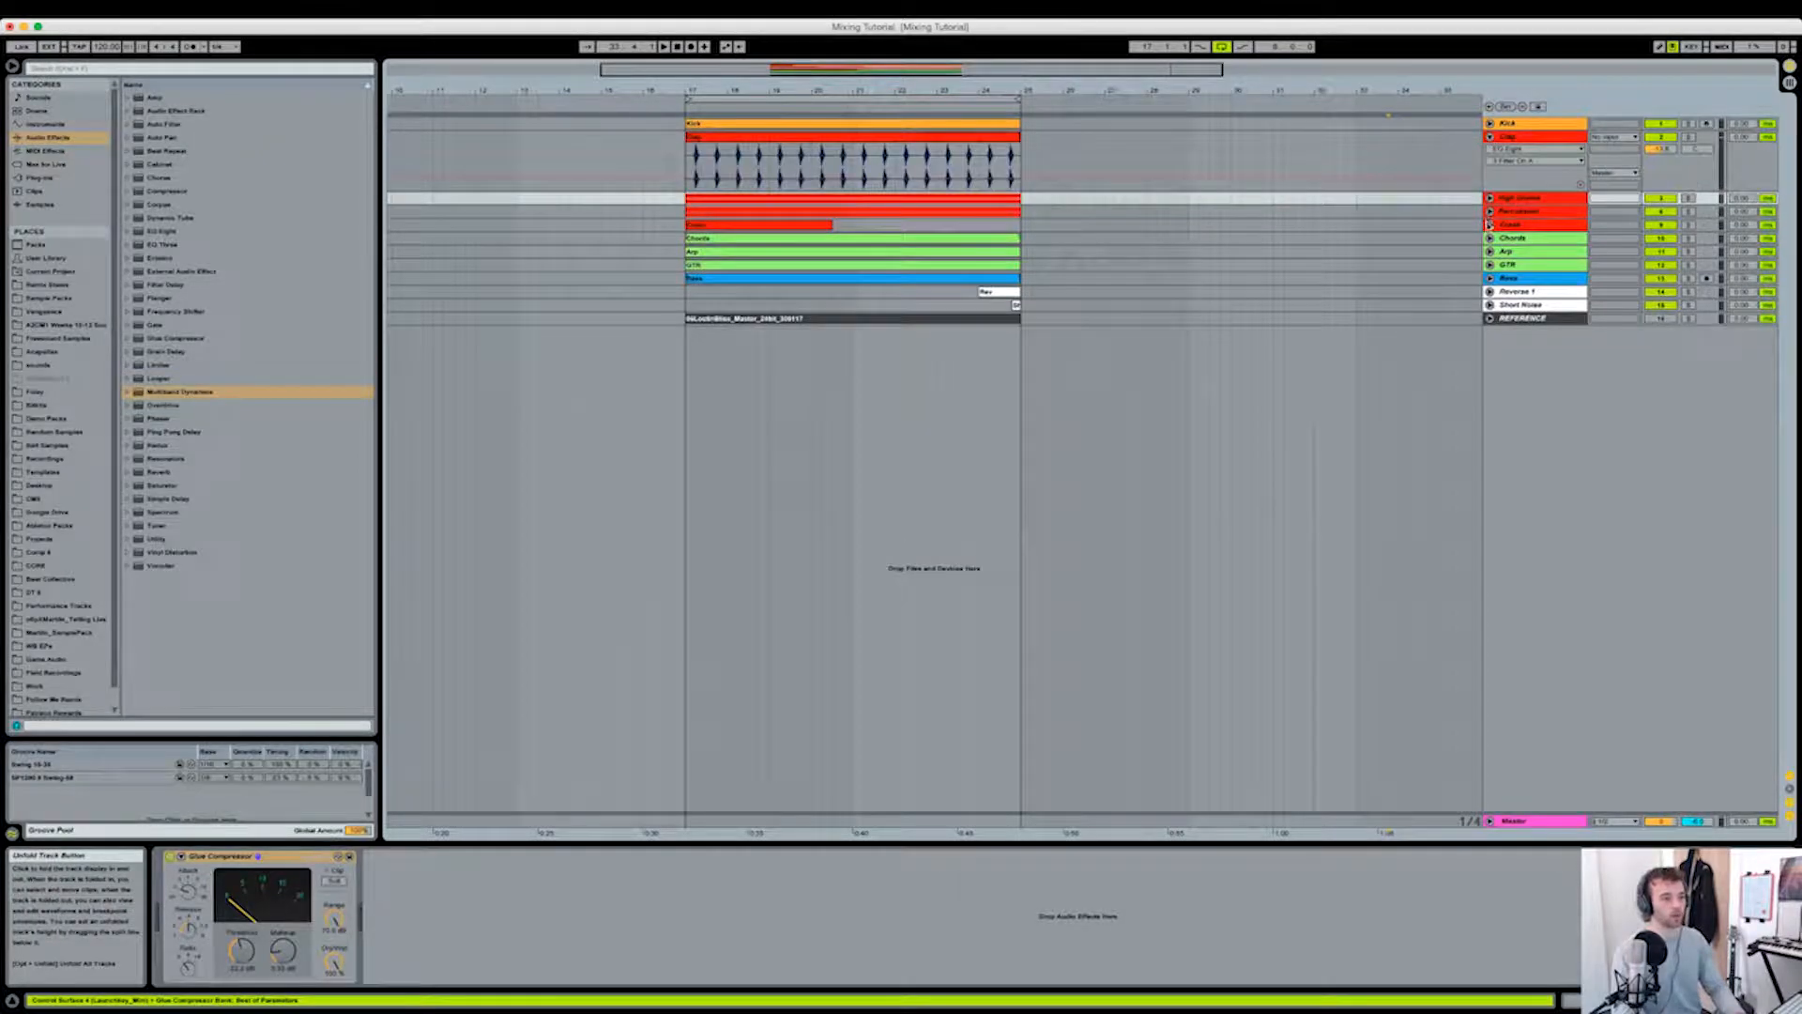
click(1490, 198)
click(1491, 274)
click(1490, 350)
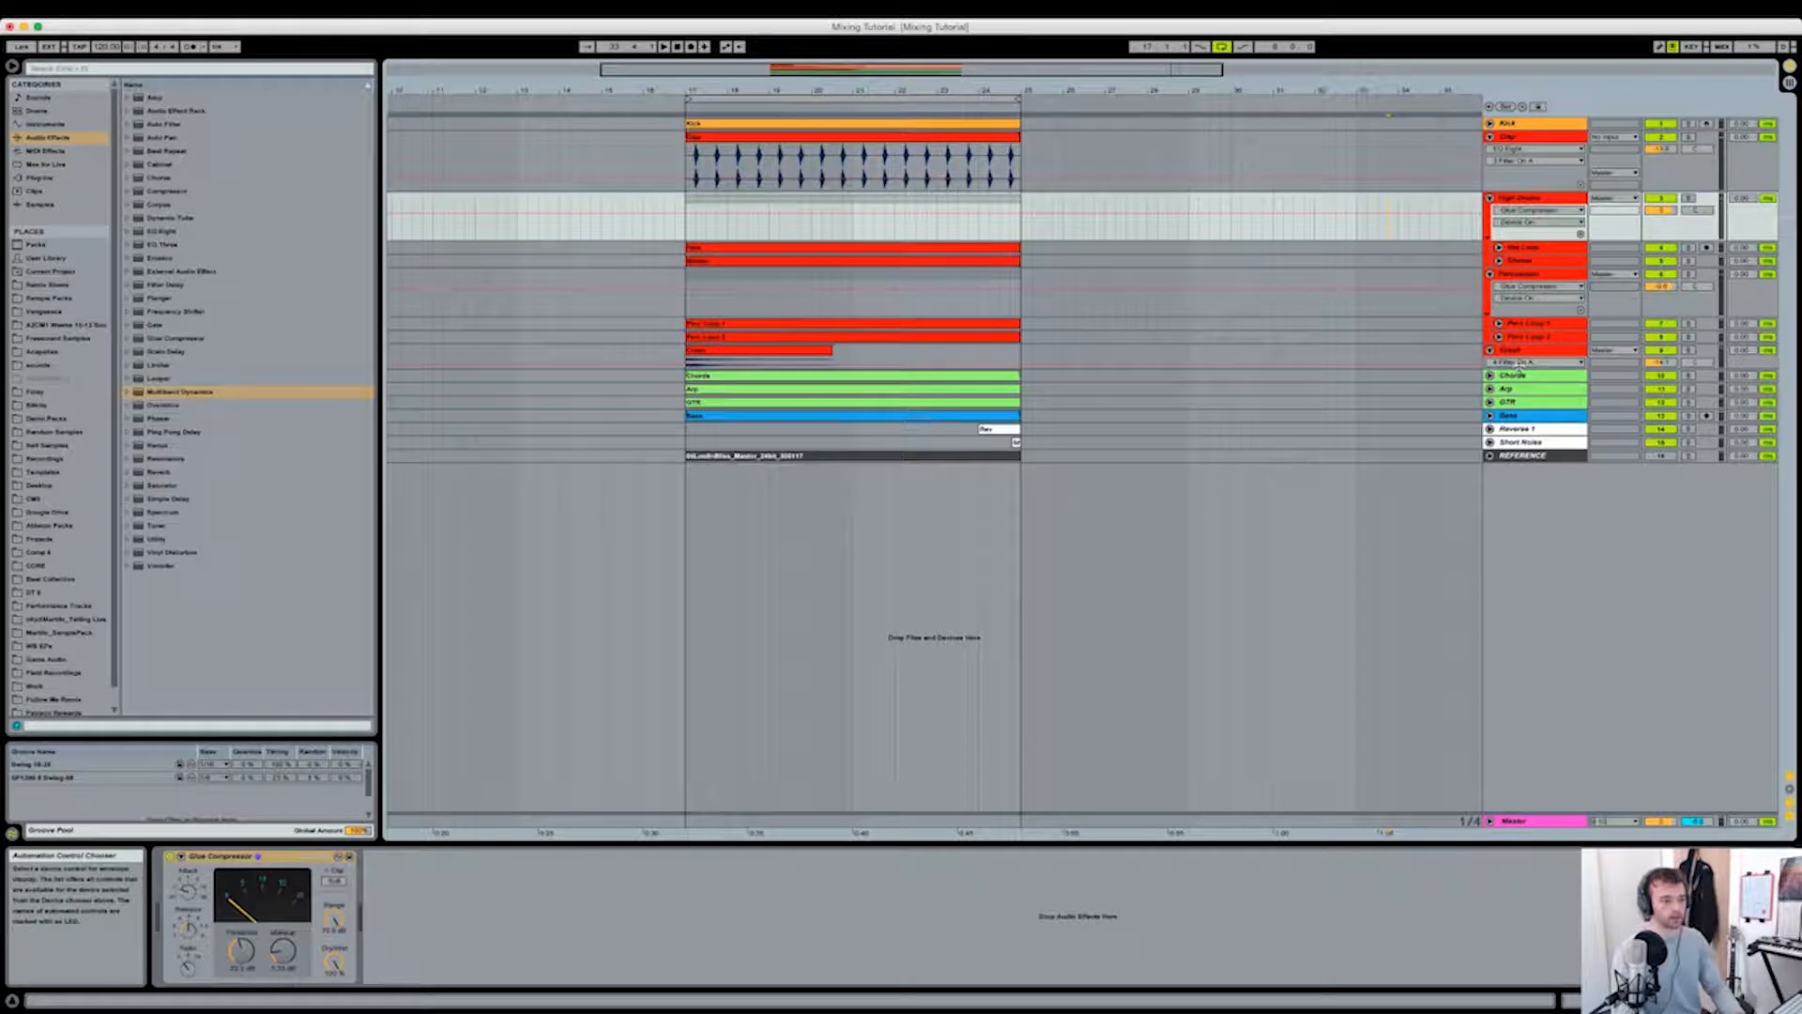
drag(1521, 369, 1521, 396)
Step: Unfold the Chords, Arp, GTR and Bass tracks to show their clip contents
click(1490, 411)
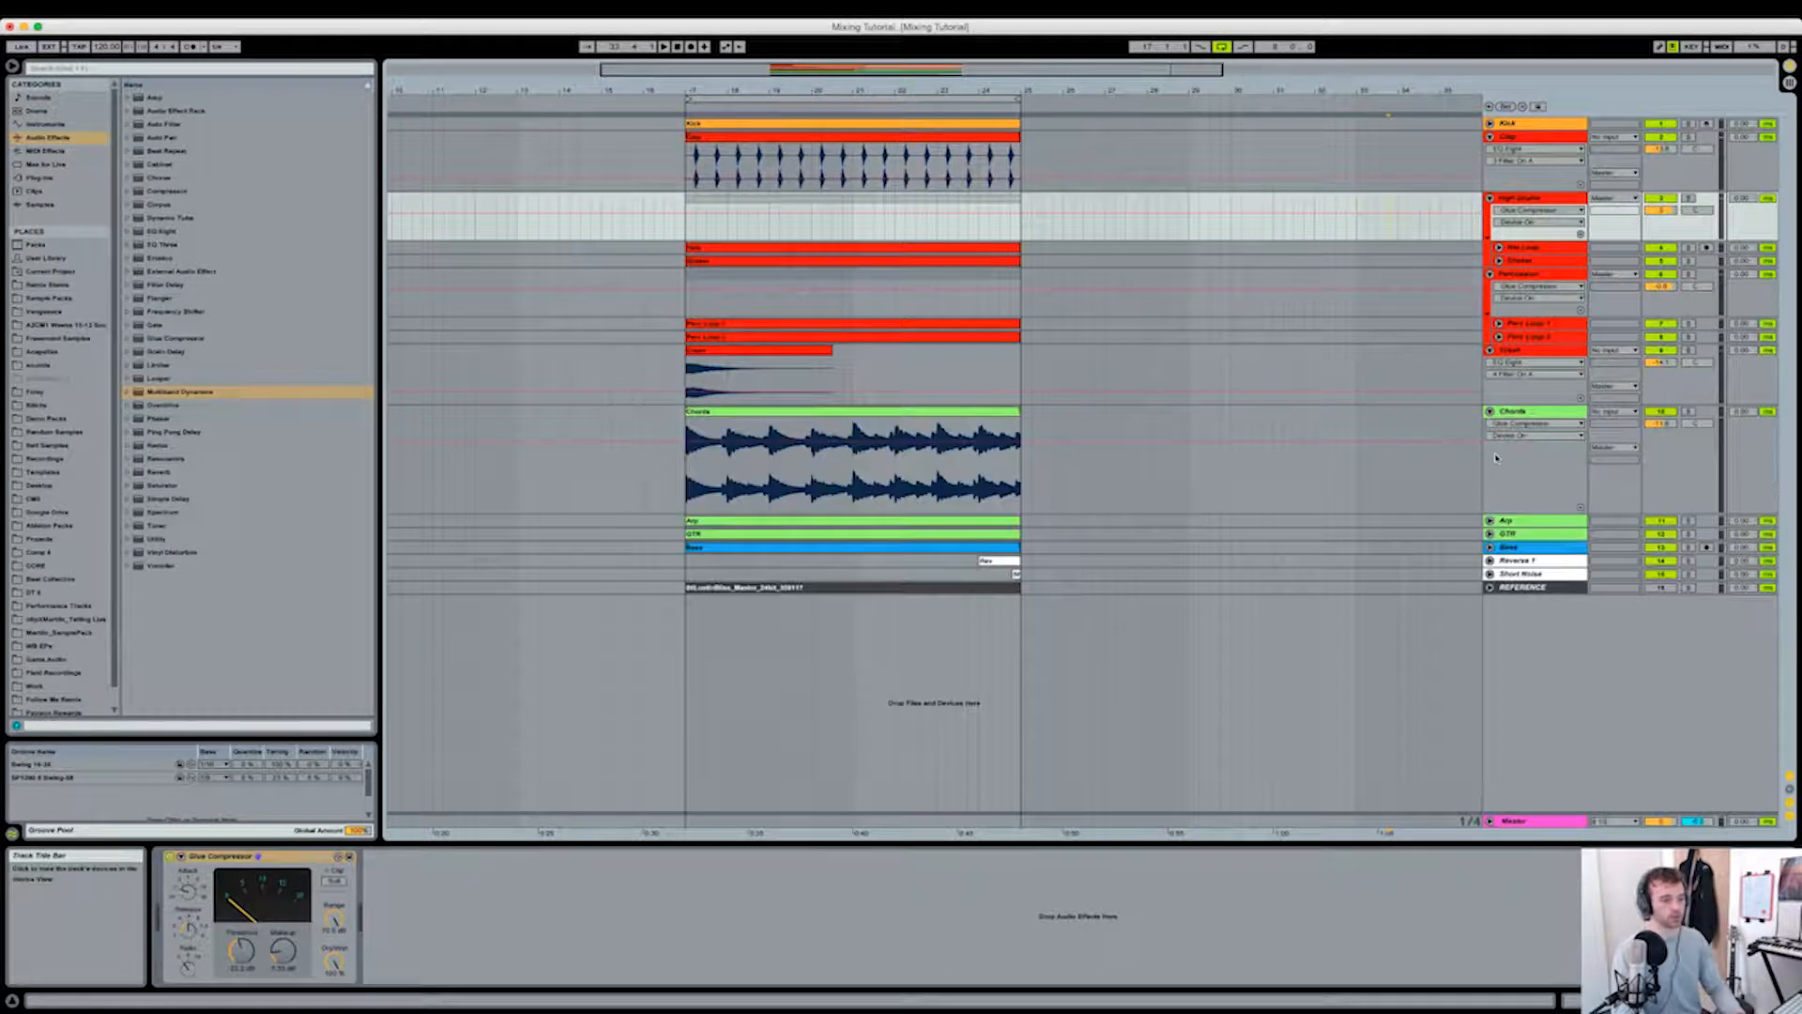
click(1491, 520)
click(1489, 618)
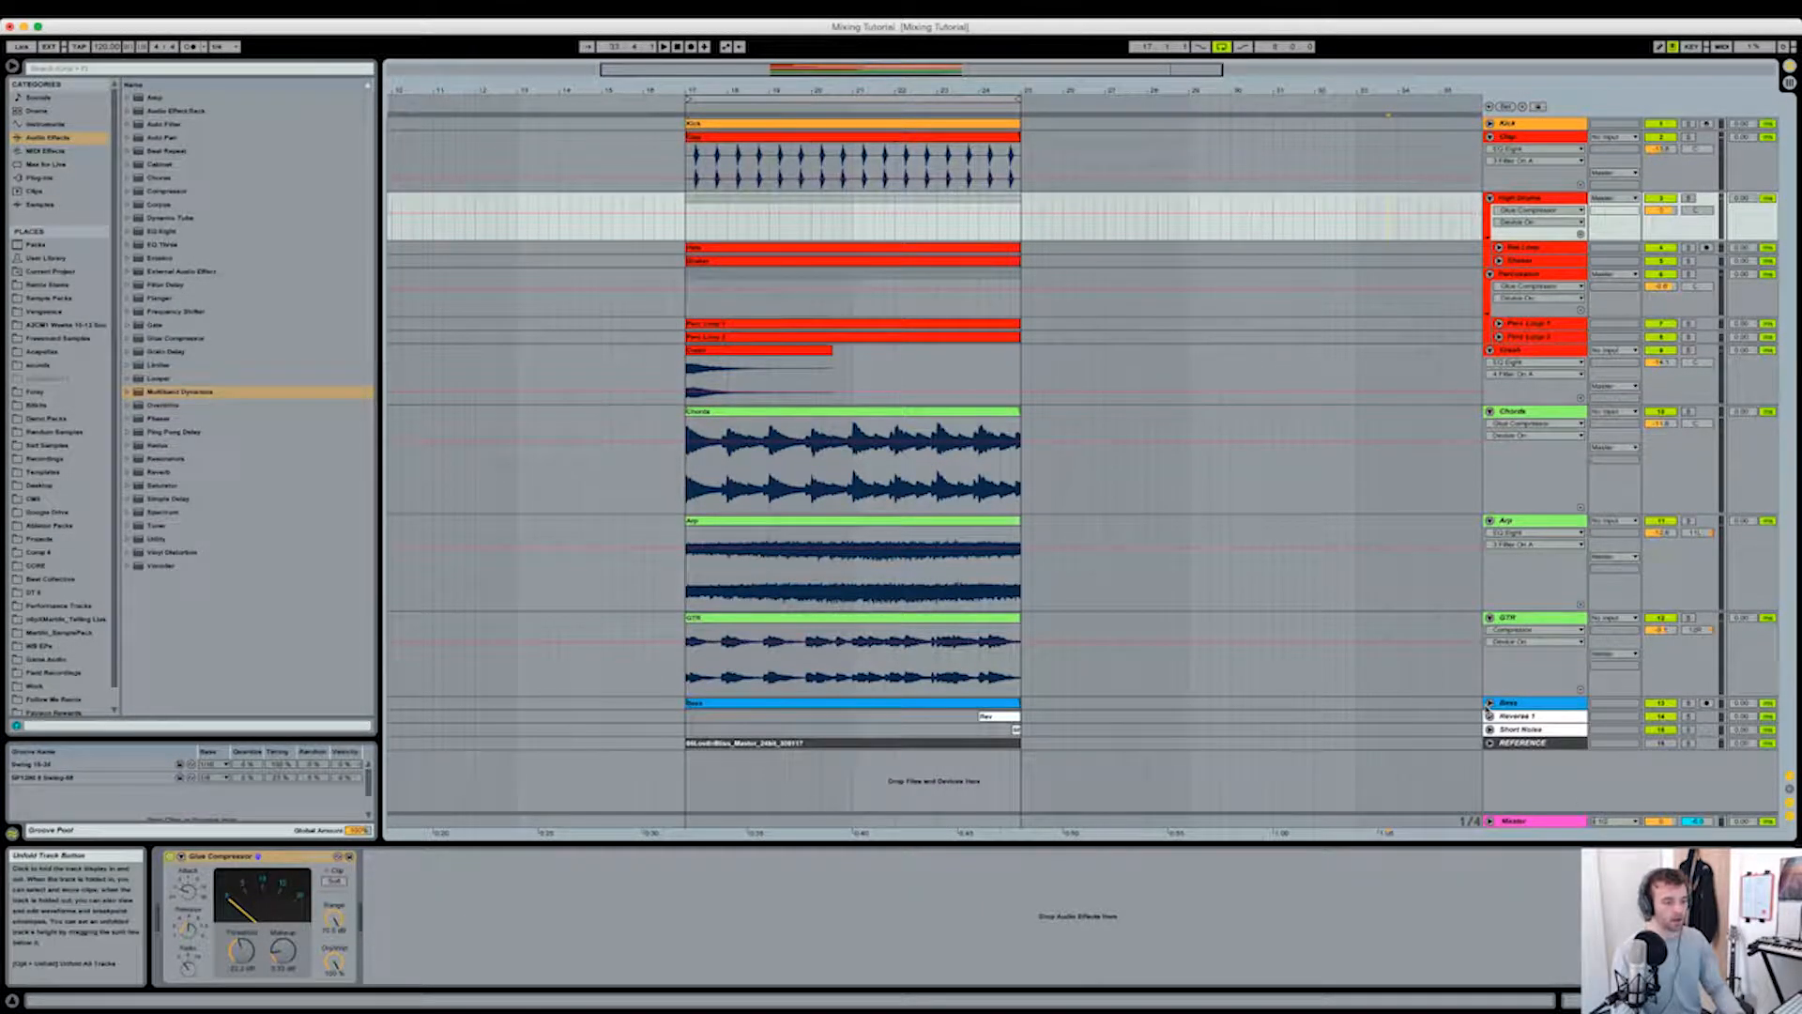
click(1490, 703)
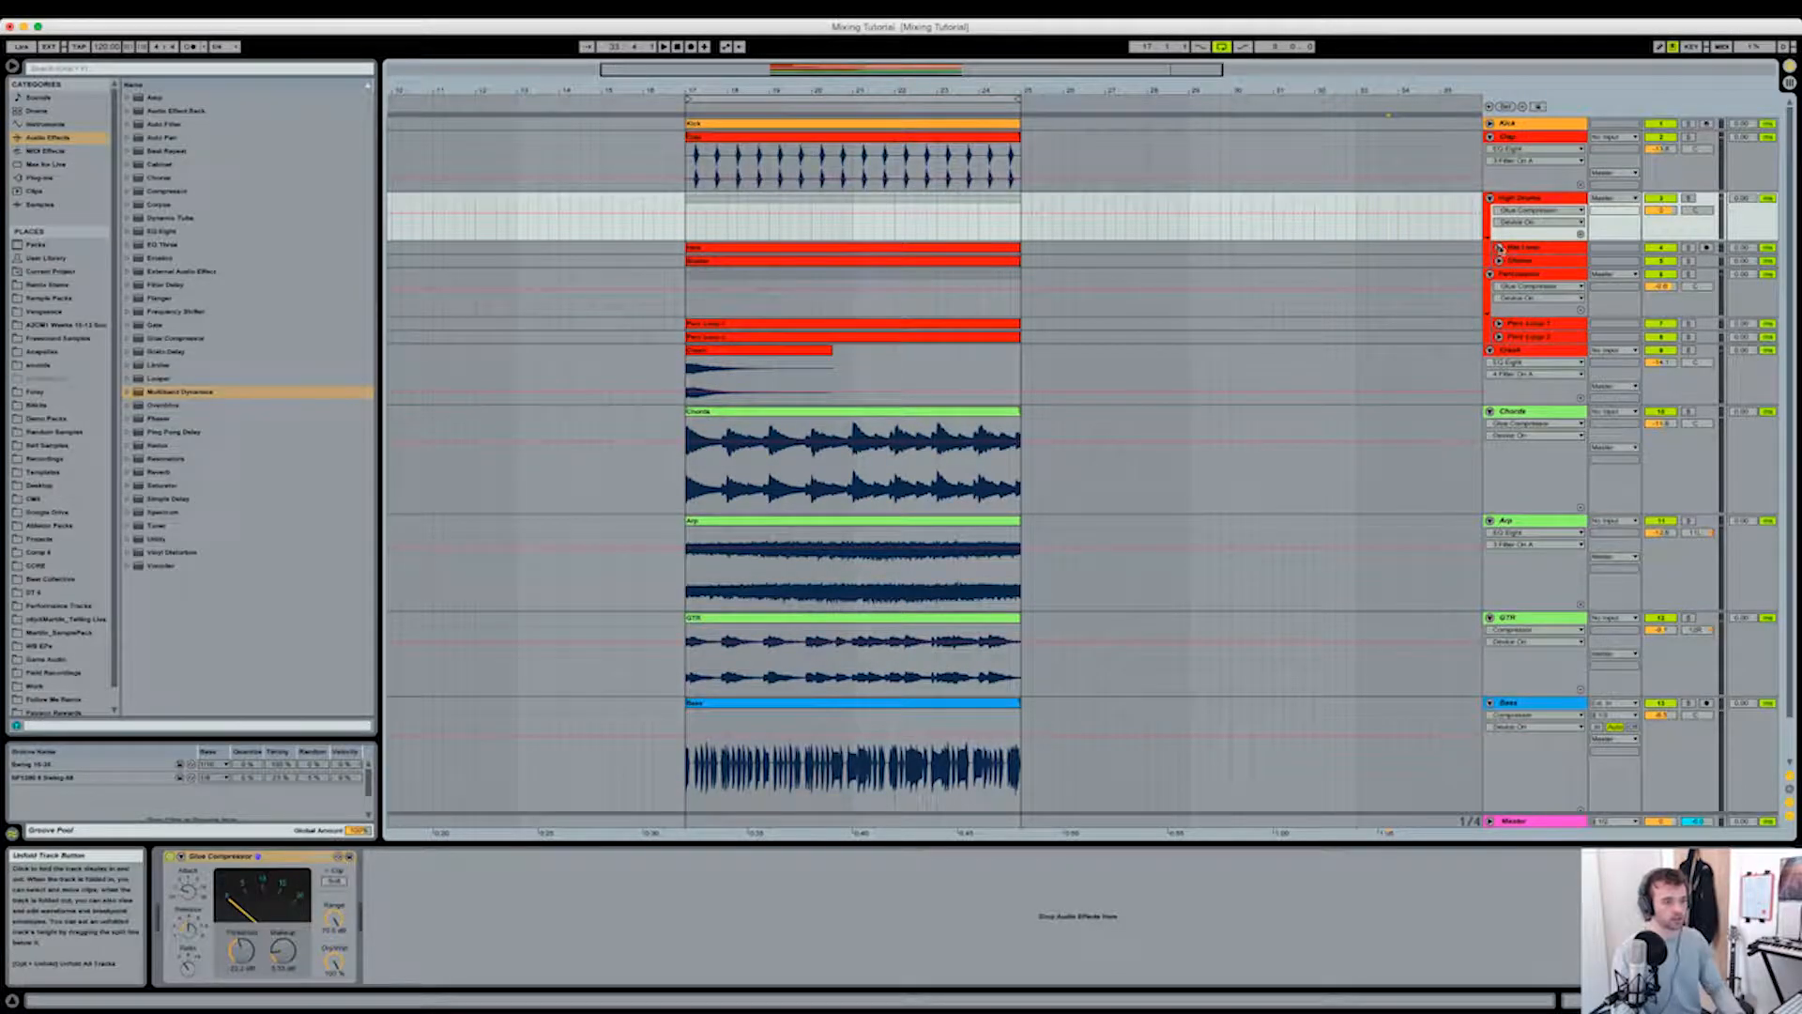
Step: Unfold Hat Loop, Shaker, Perc Loop 1, Perc Loop 2 and Kick, and increase the Shaker track's height
click(1500, 248)
click(1499, 309)
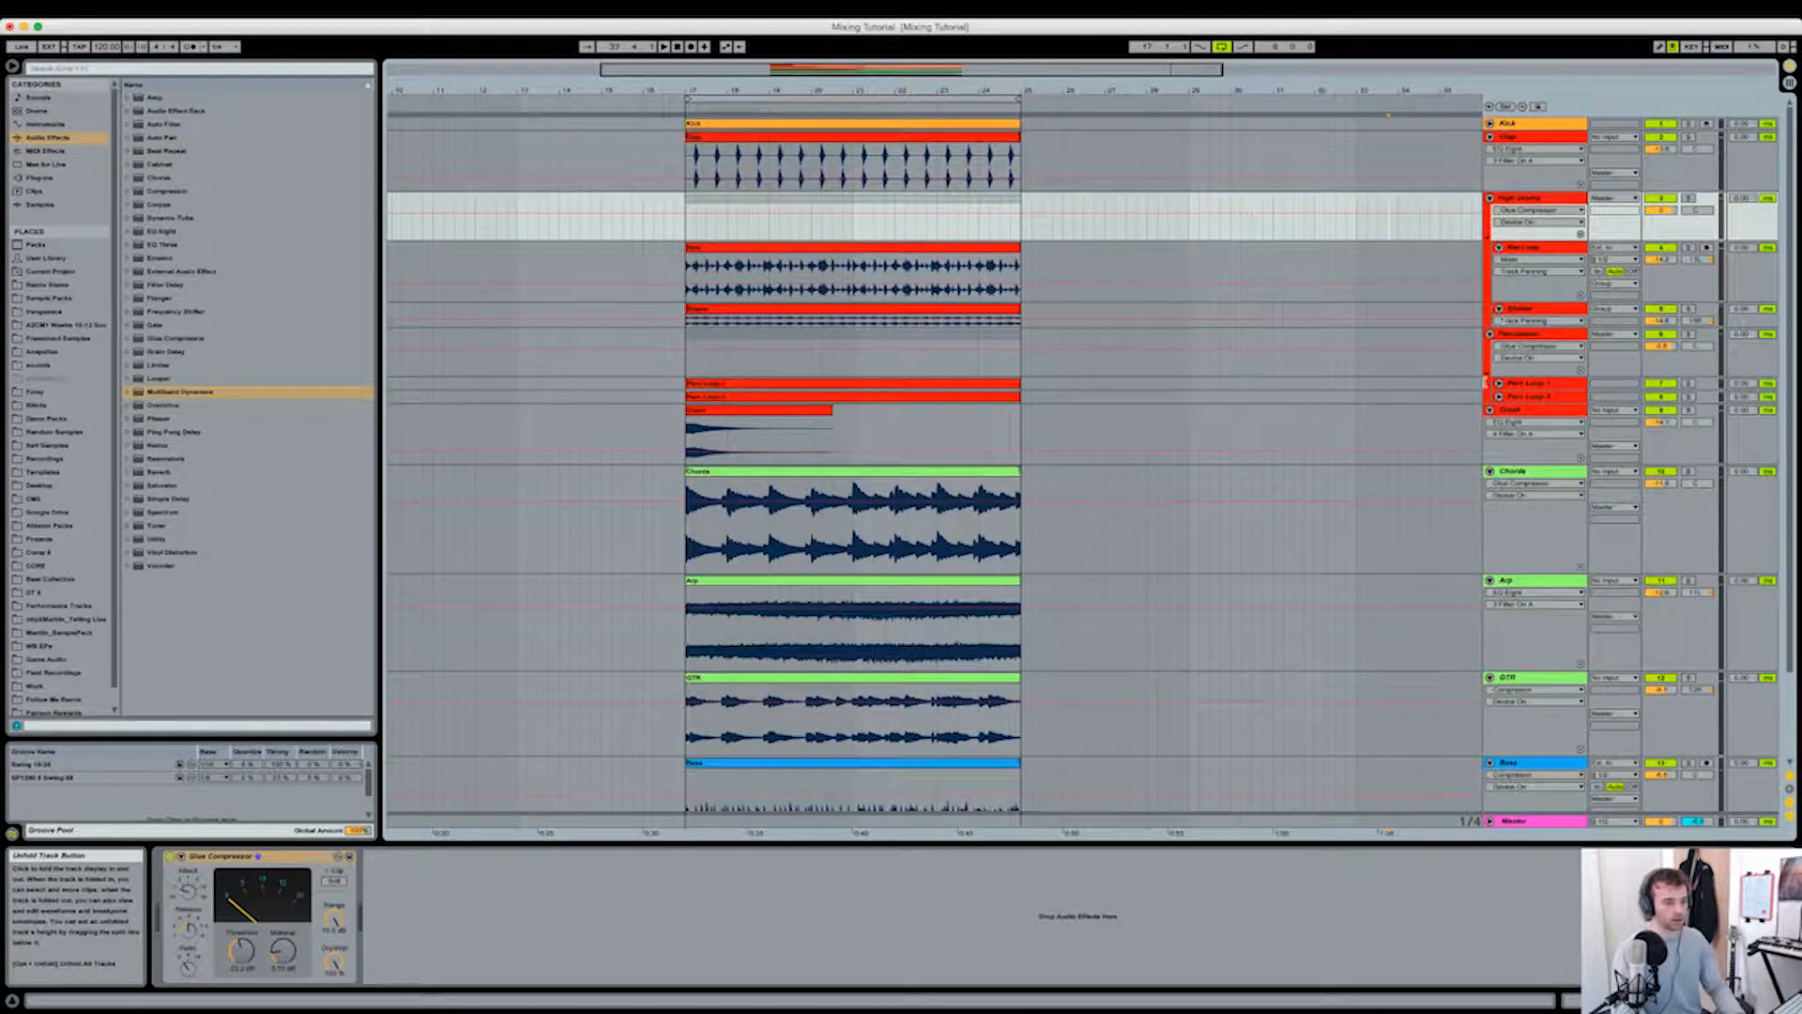
click(1499, 383)
click(1499, 444)
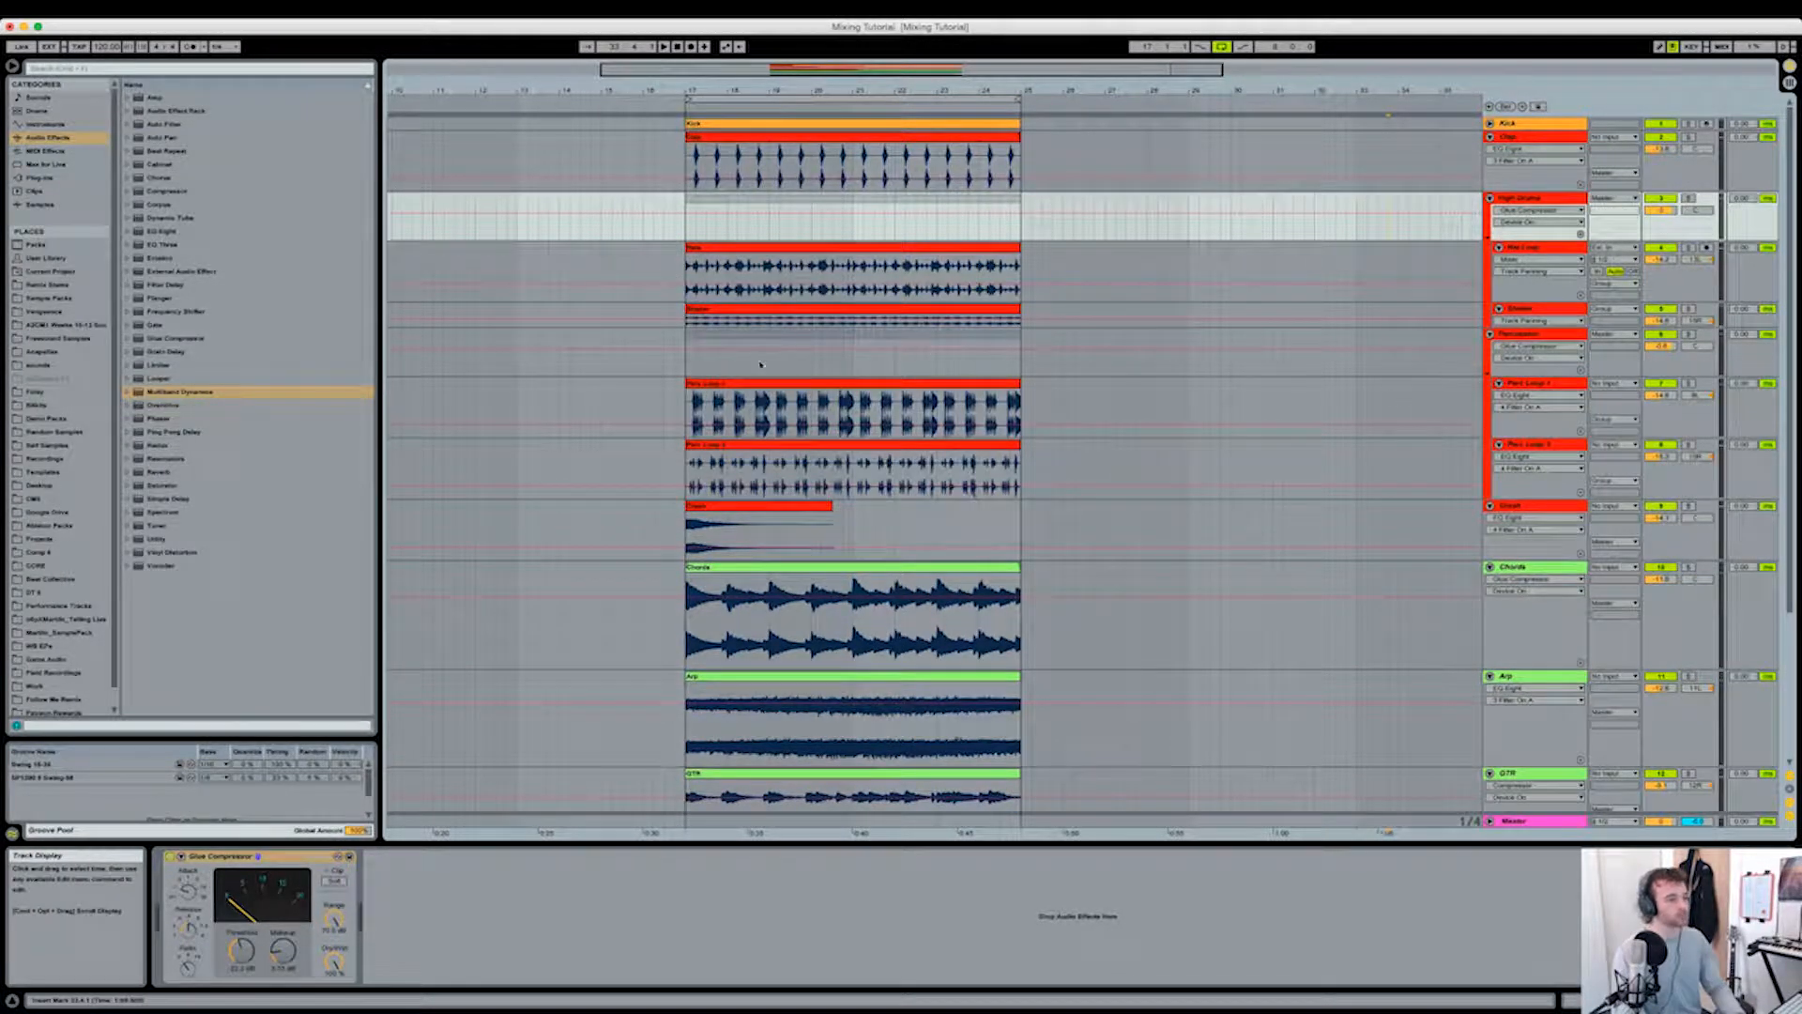
drag(1534, 328, 1532, 368)
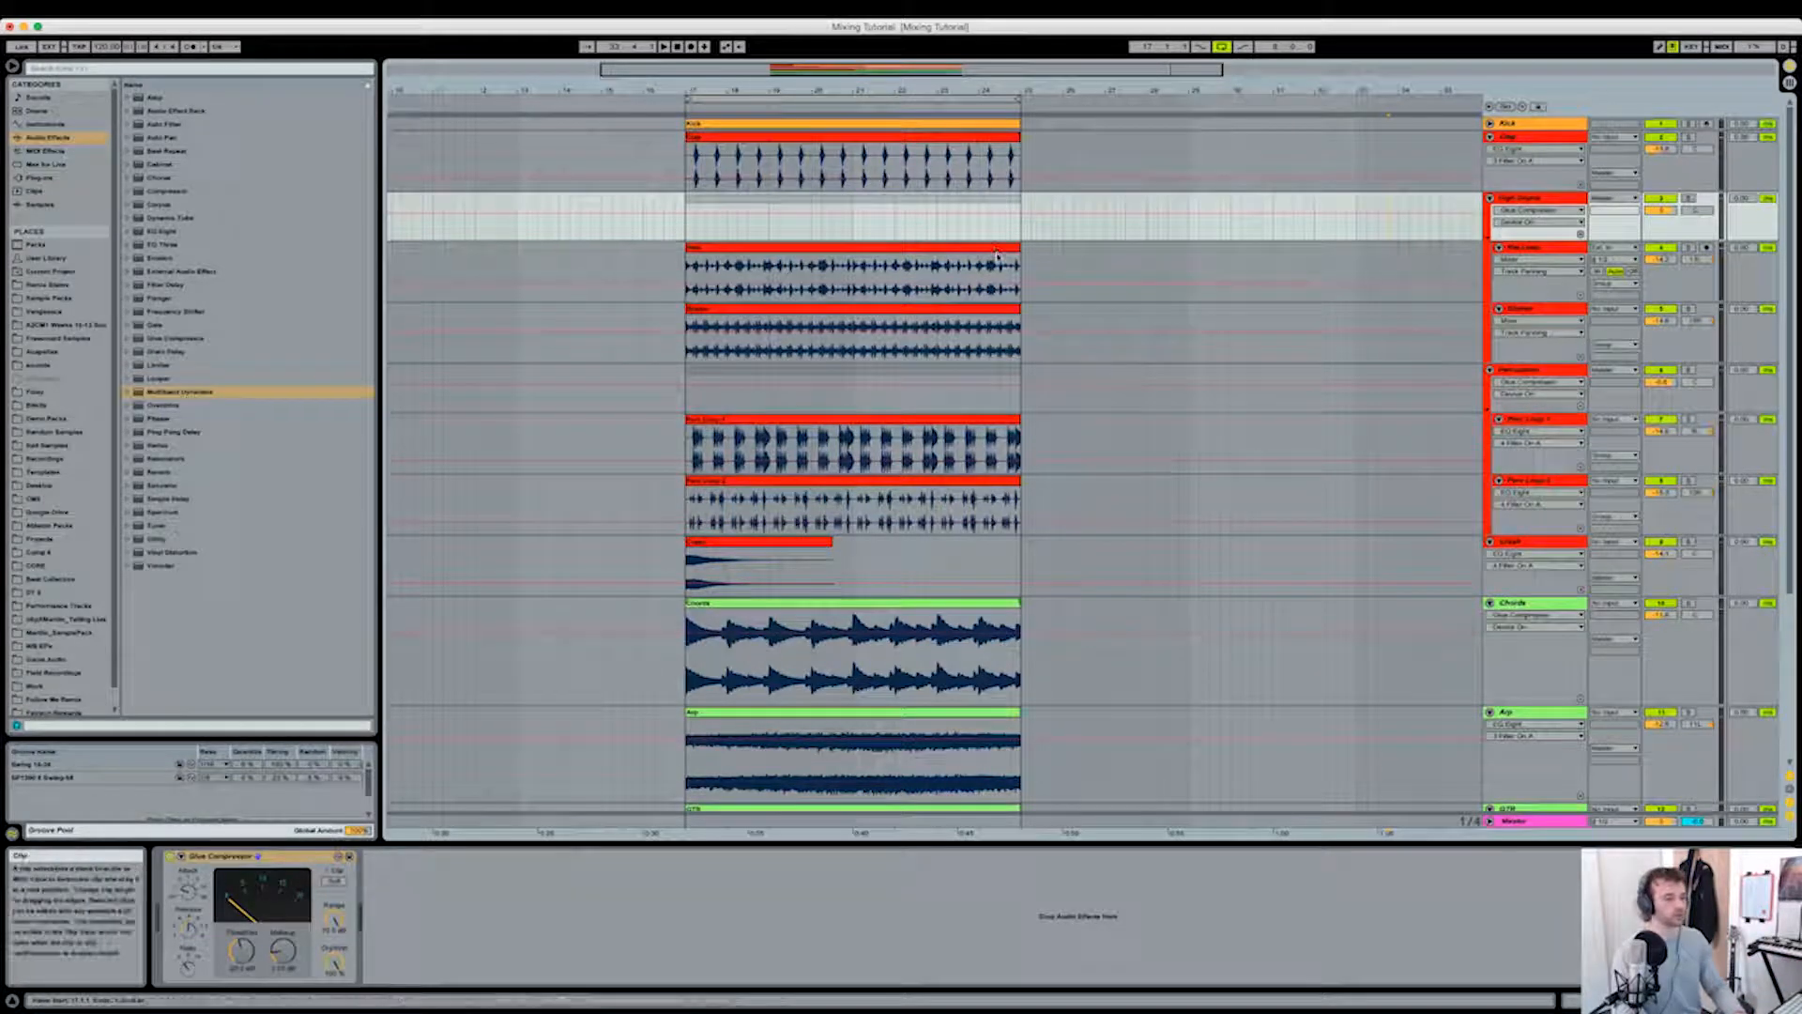
drag(999, 91, 999, 108)
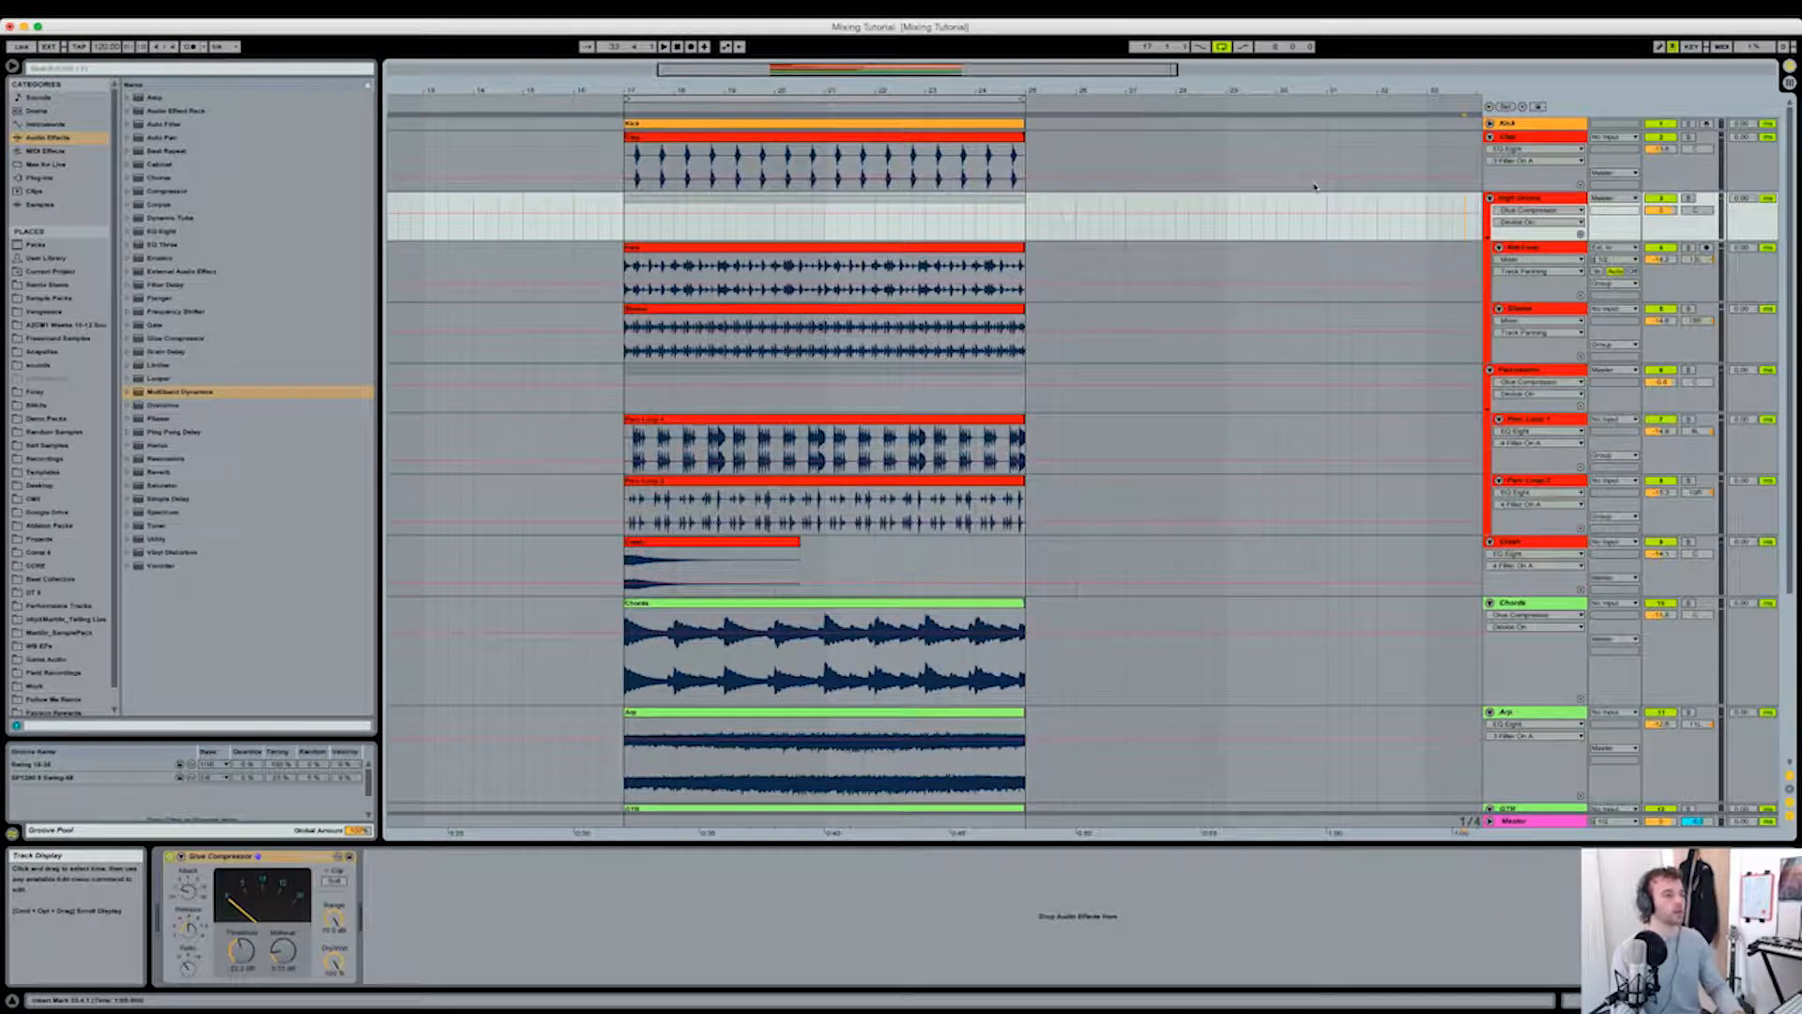
click(1490, 124)
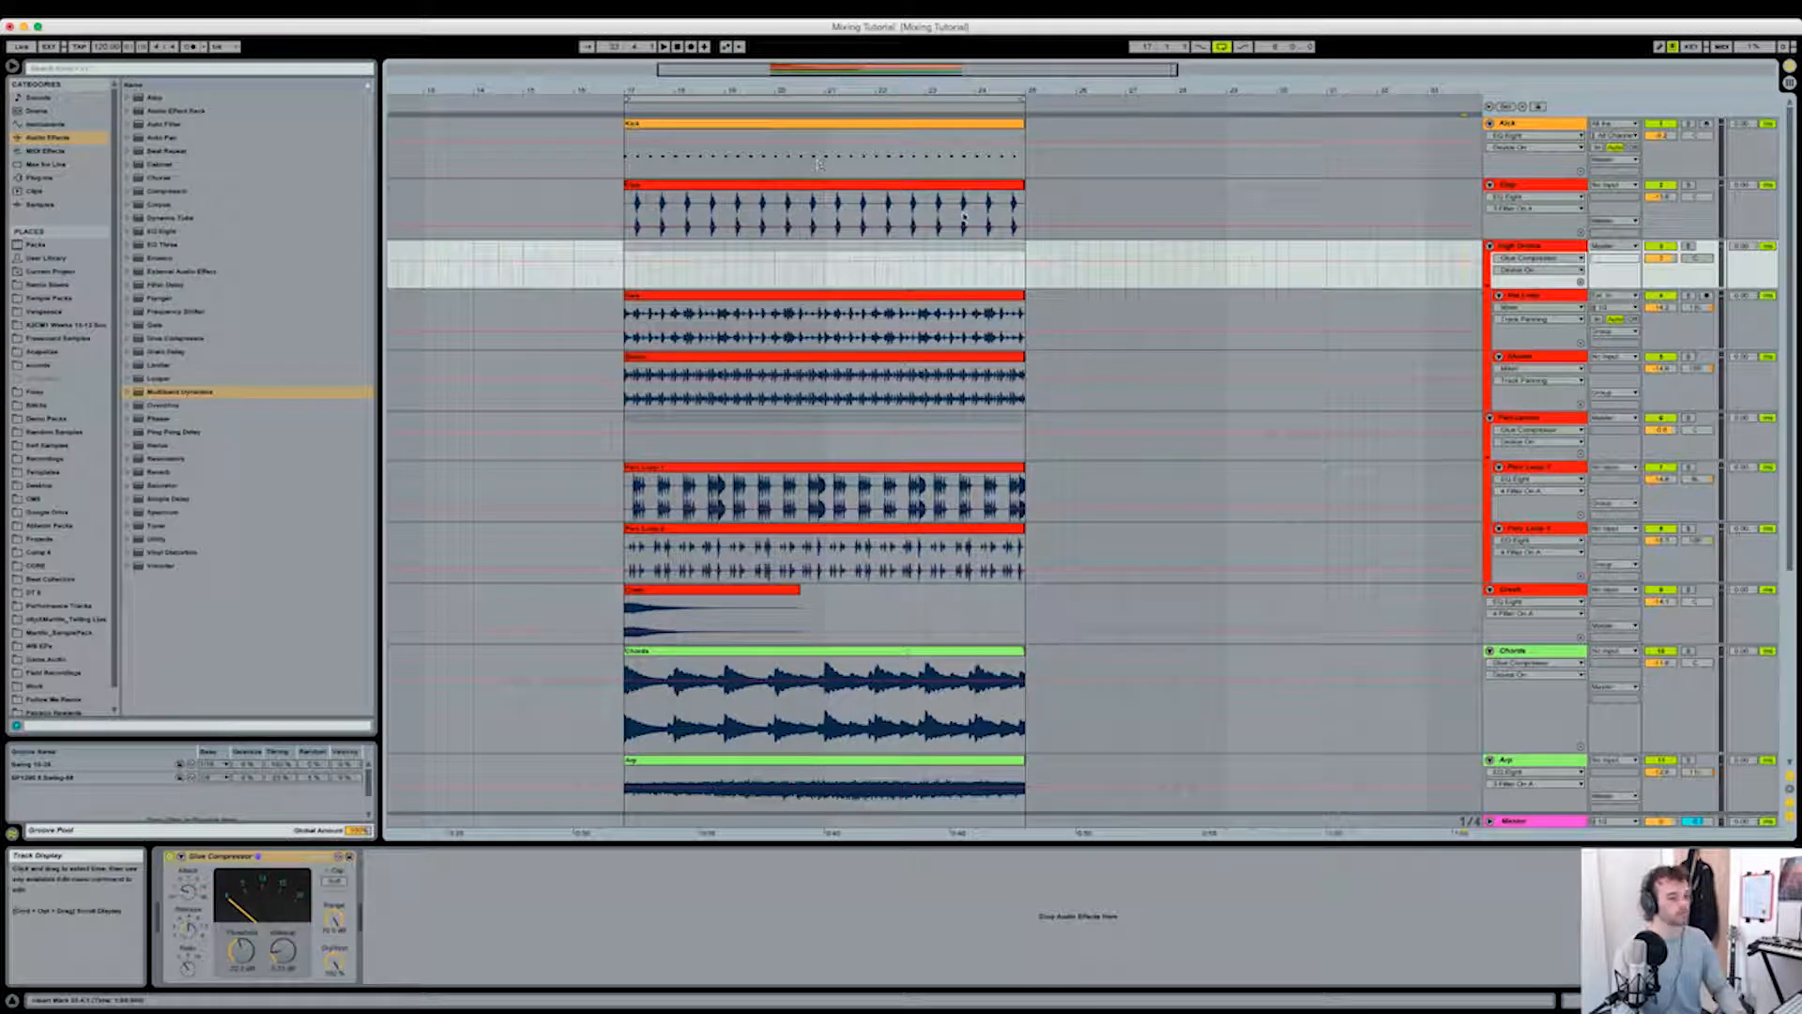
Step: Inspect the device chains on the Clap and Shaker tracks
click(1554, 188)
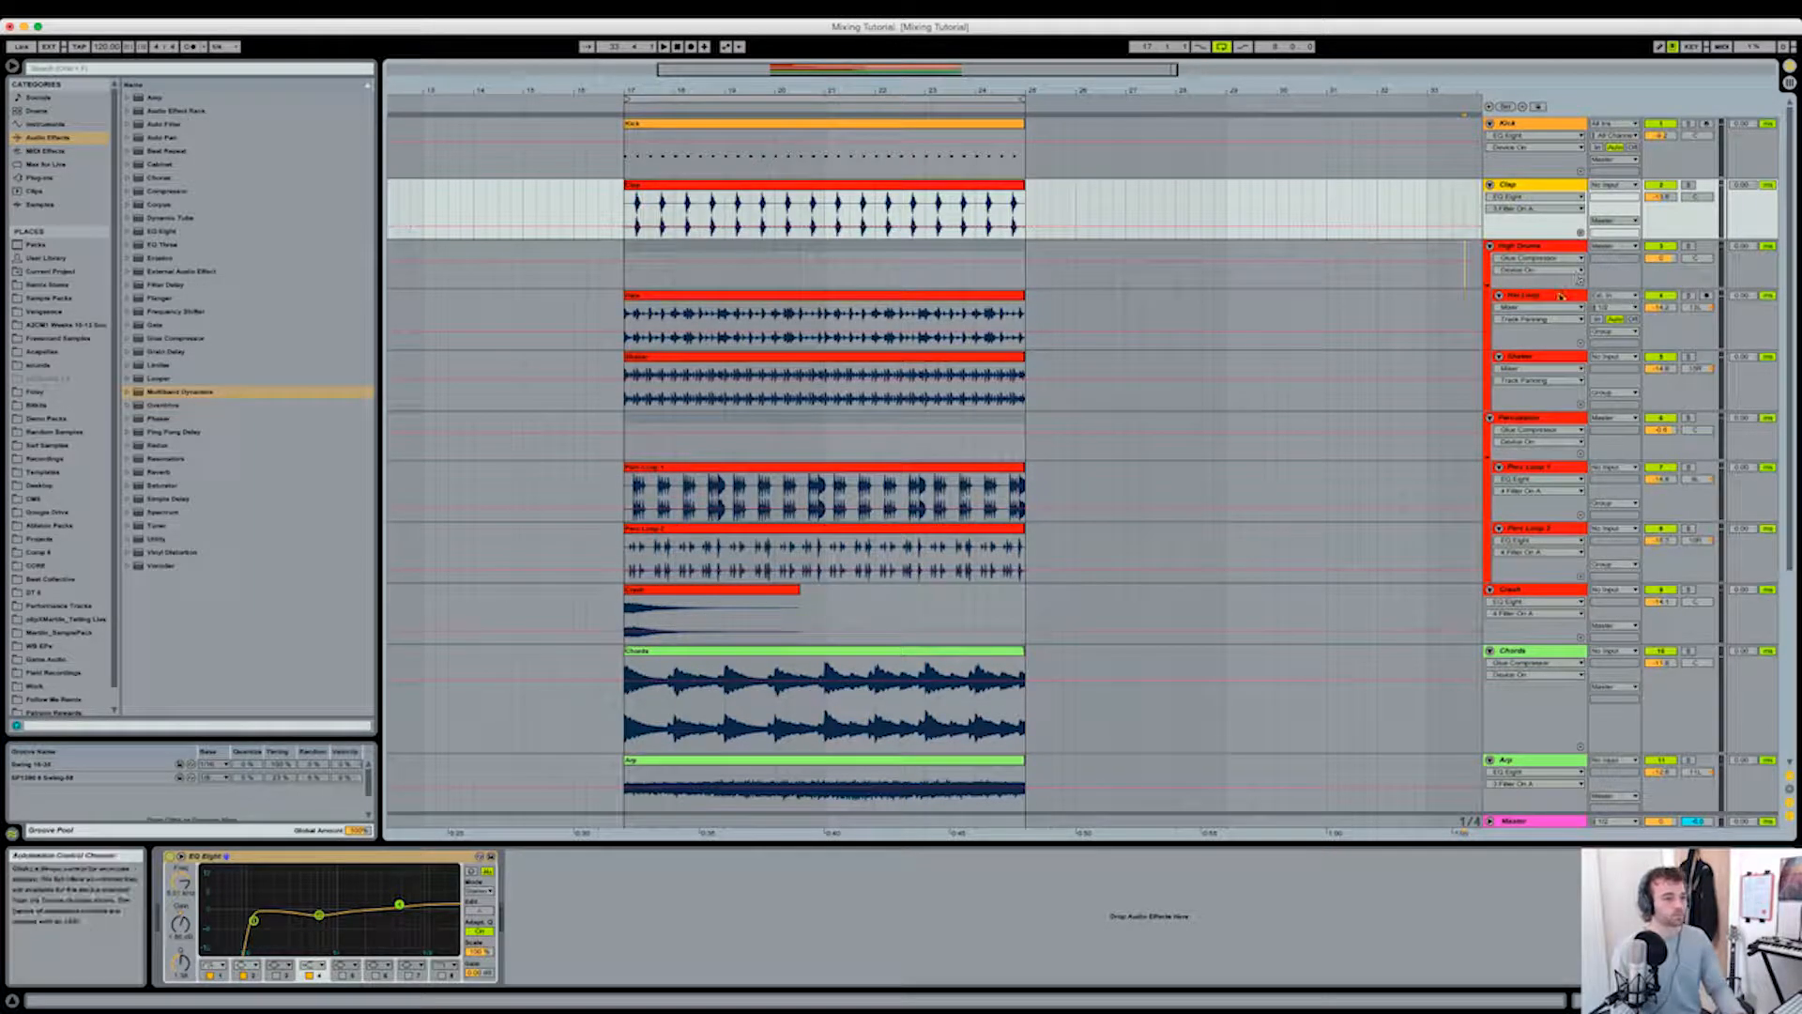
click(1549, 346)
click(1544, 358)
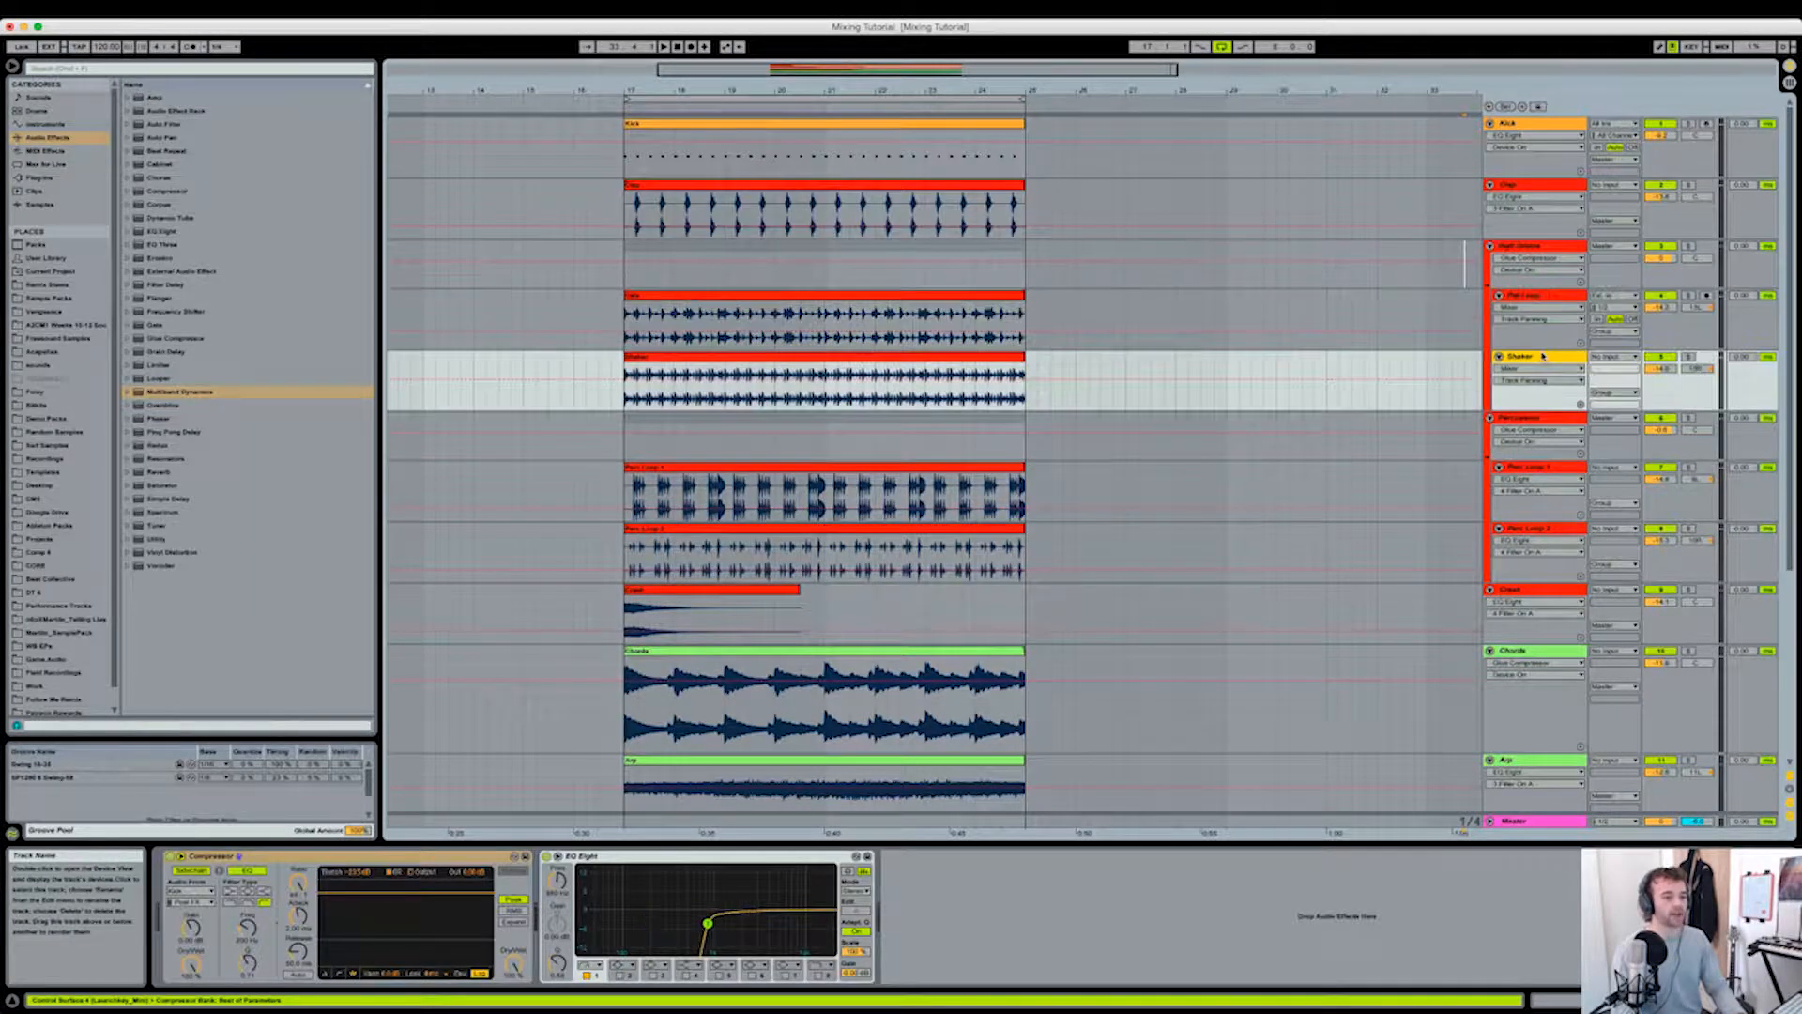
Step: Inspect the device chains on the Perc Loop 1, Perc Loop 2, Hat Loop and Shaker tracks
click(1524, 477)
click(1521, 530)
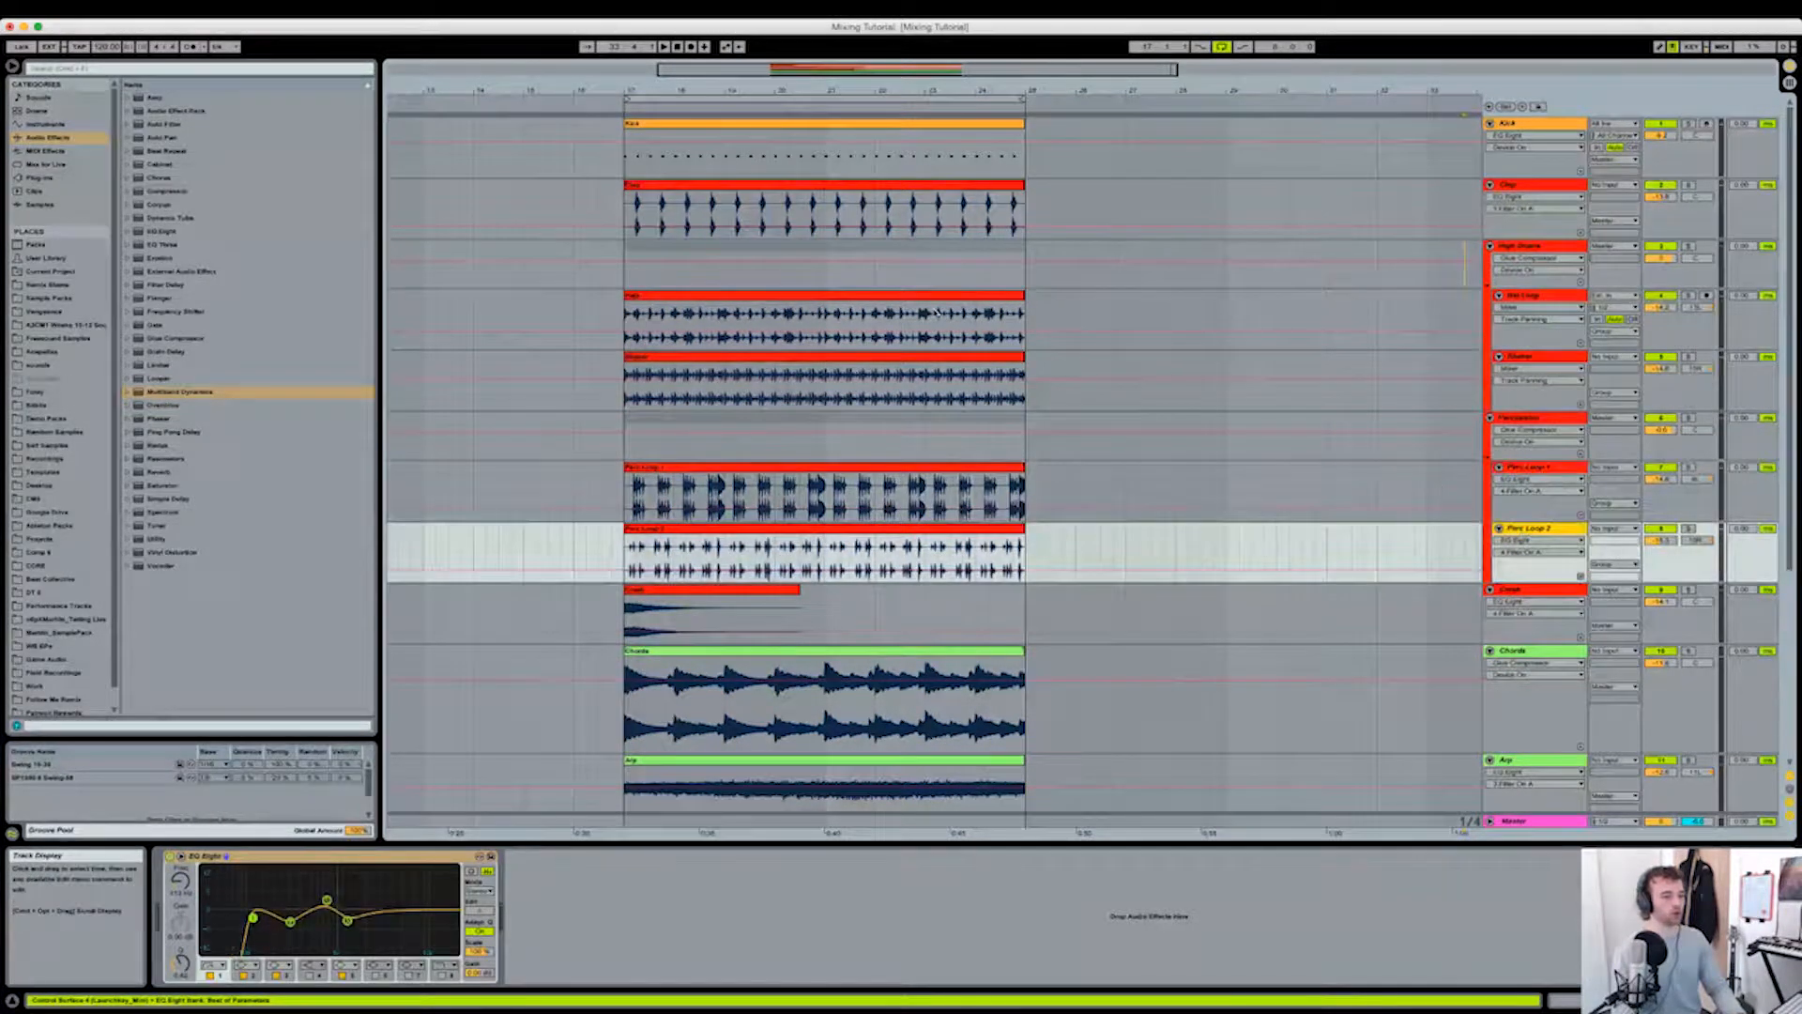
click(621, 339)
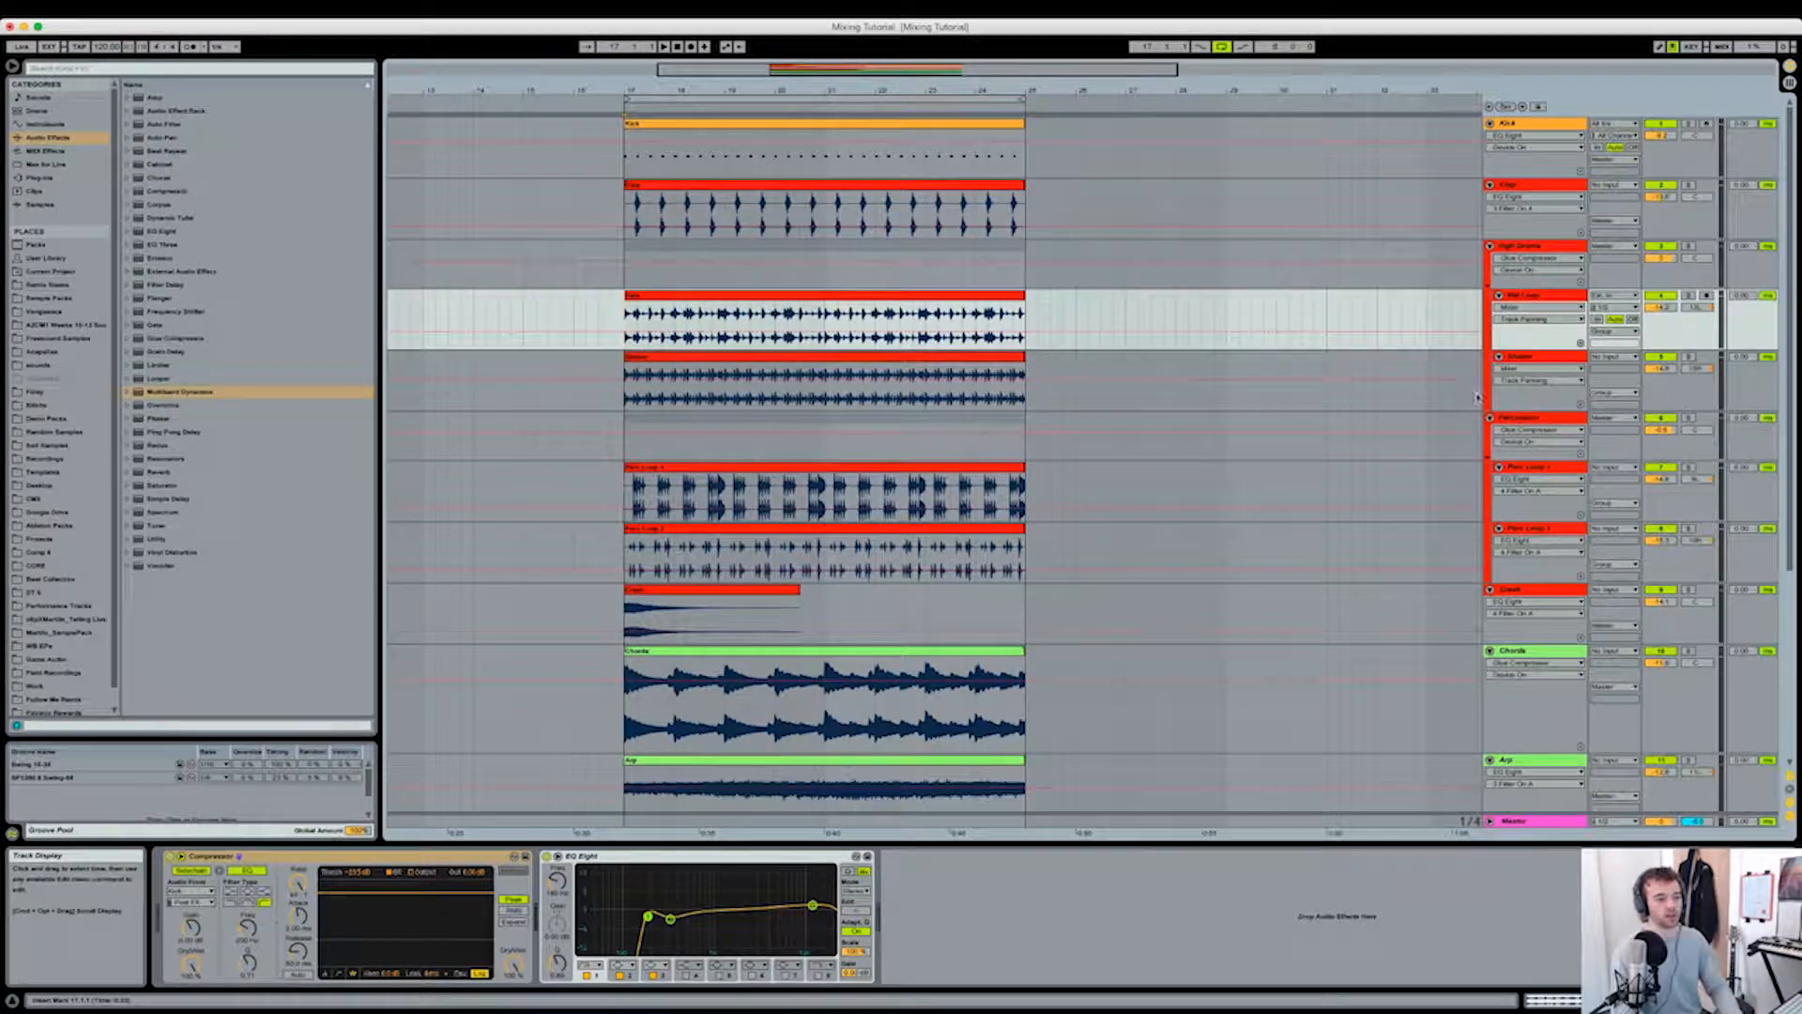
click(1560, 358)
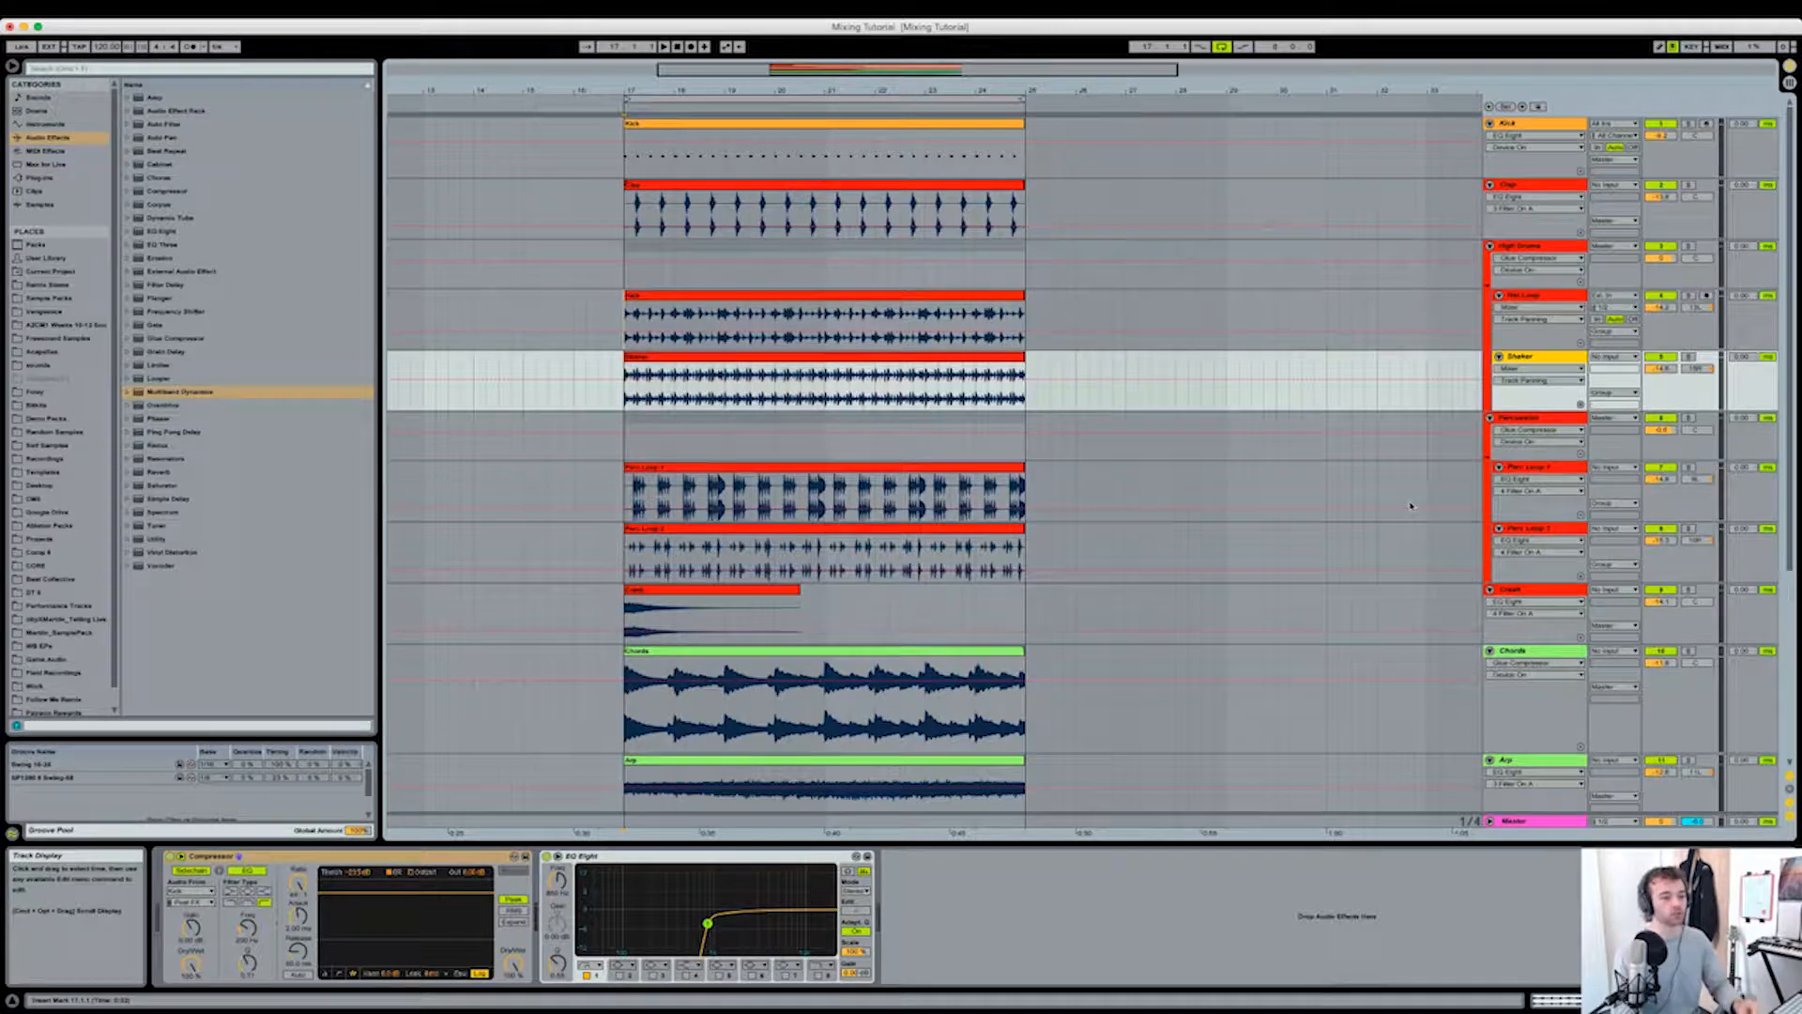
click(1473, 486)
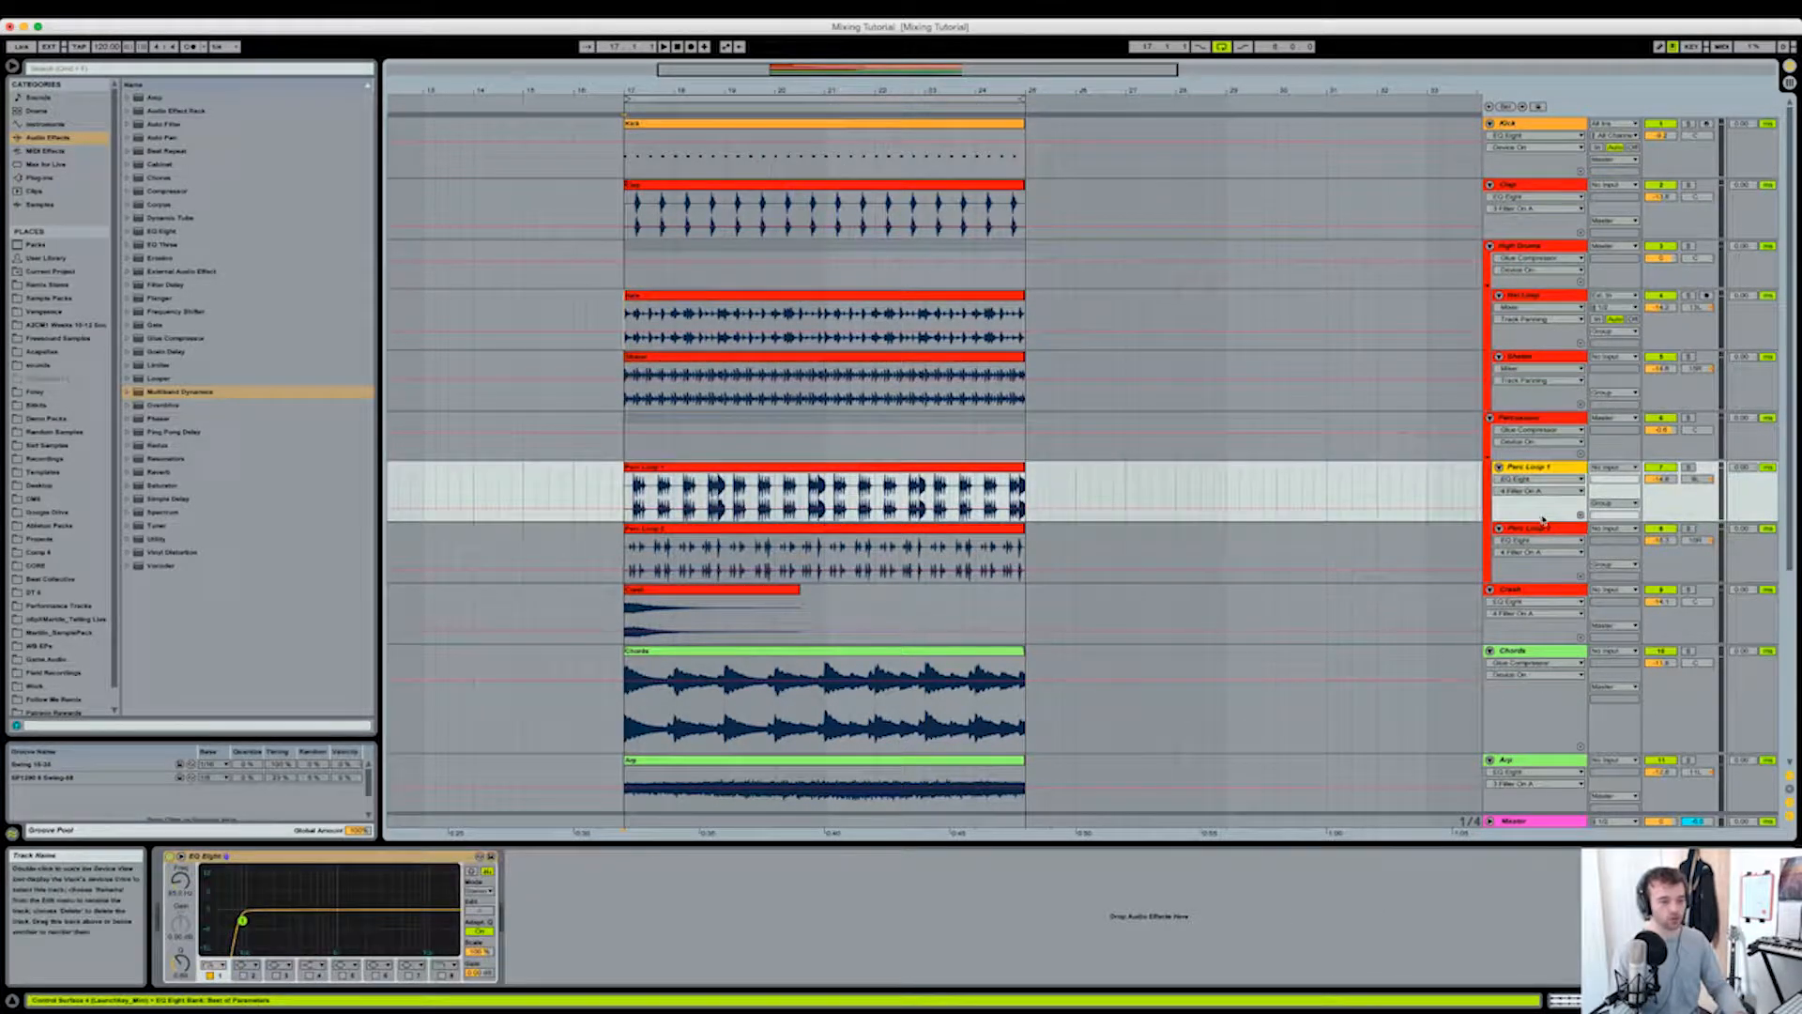
click(1564, 527)
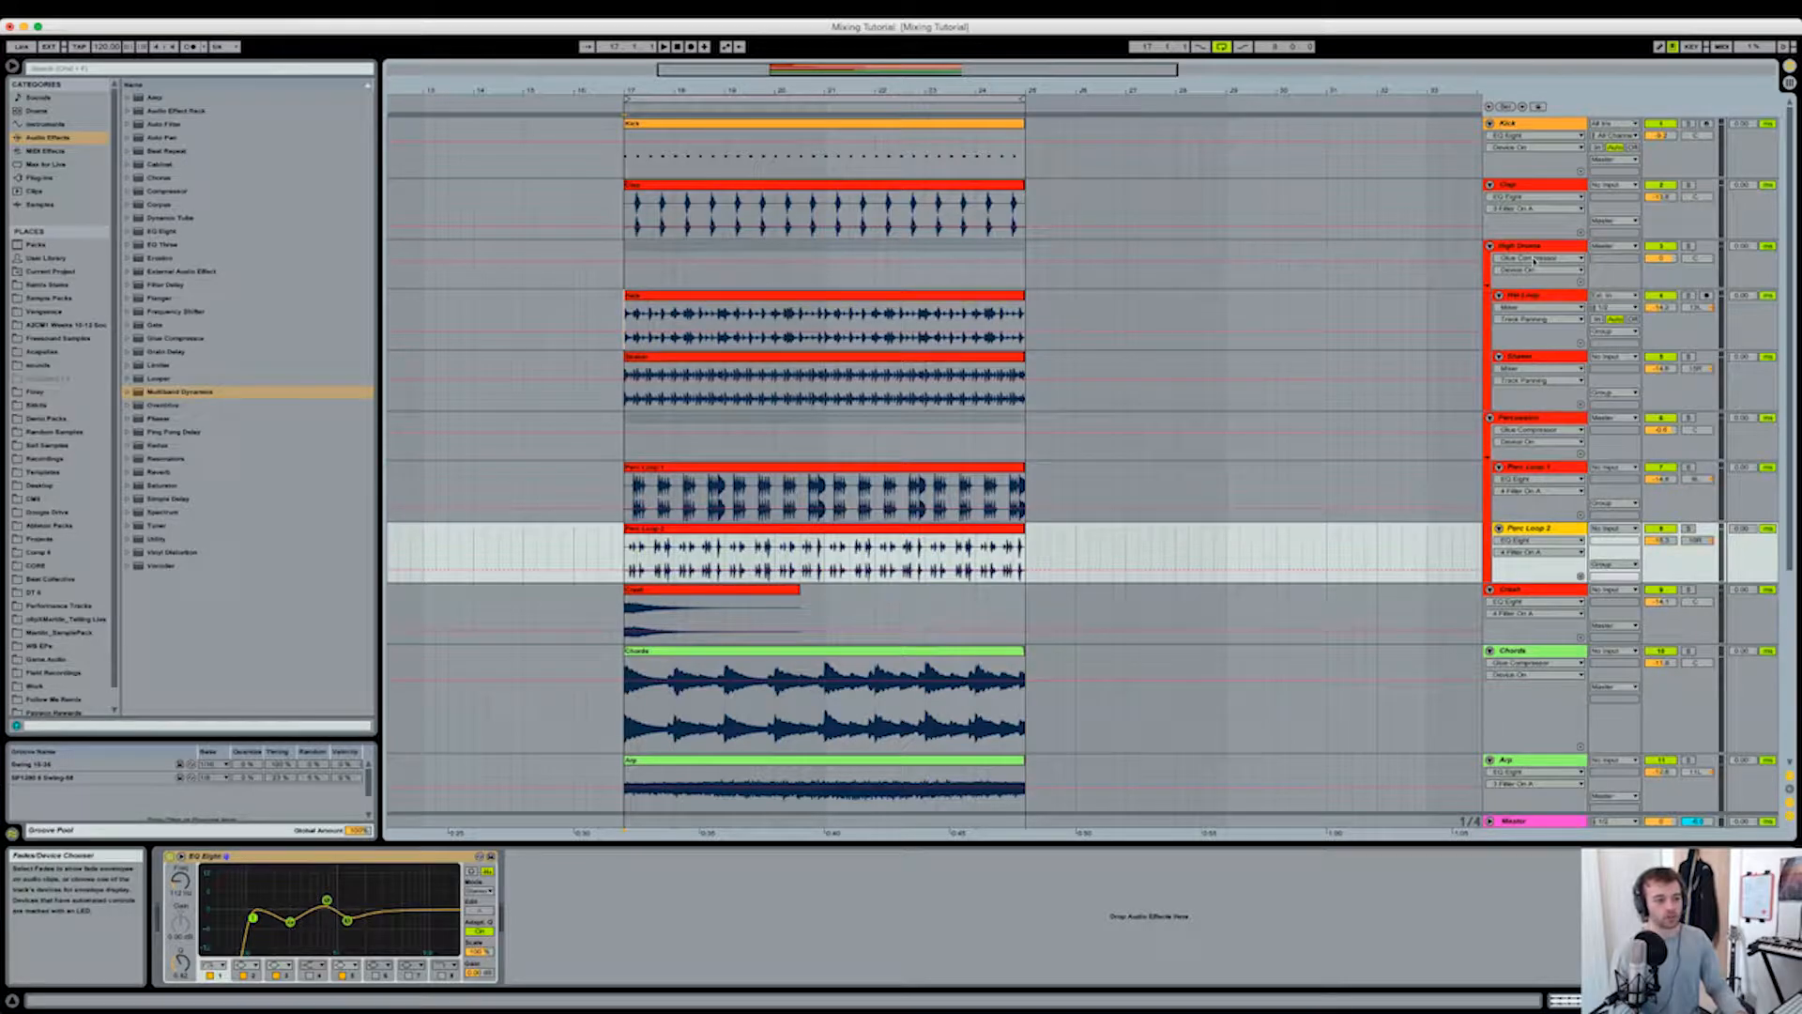
click(1538, 305)
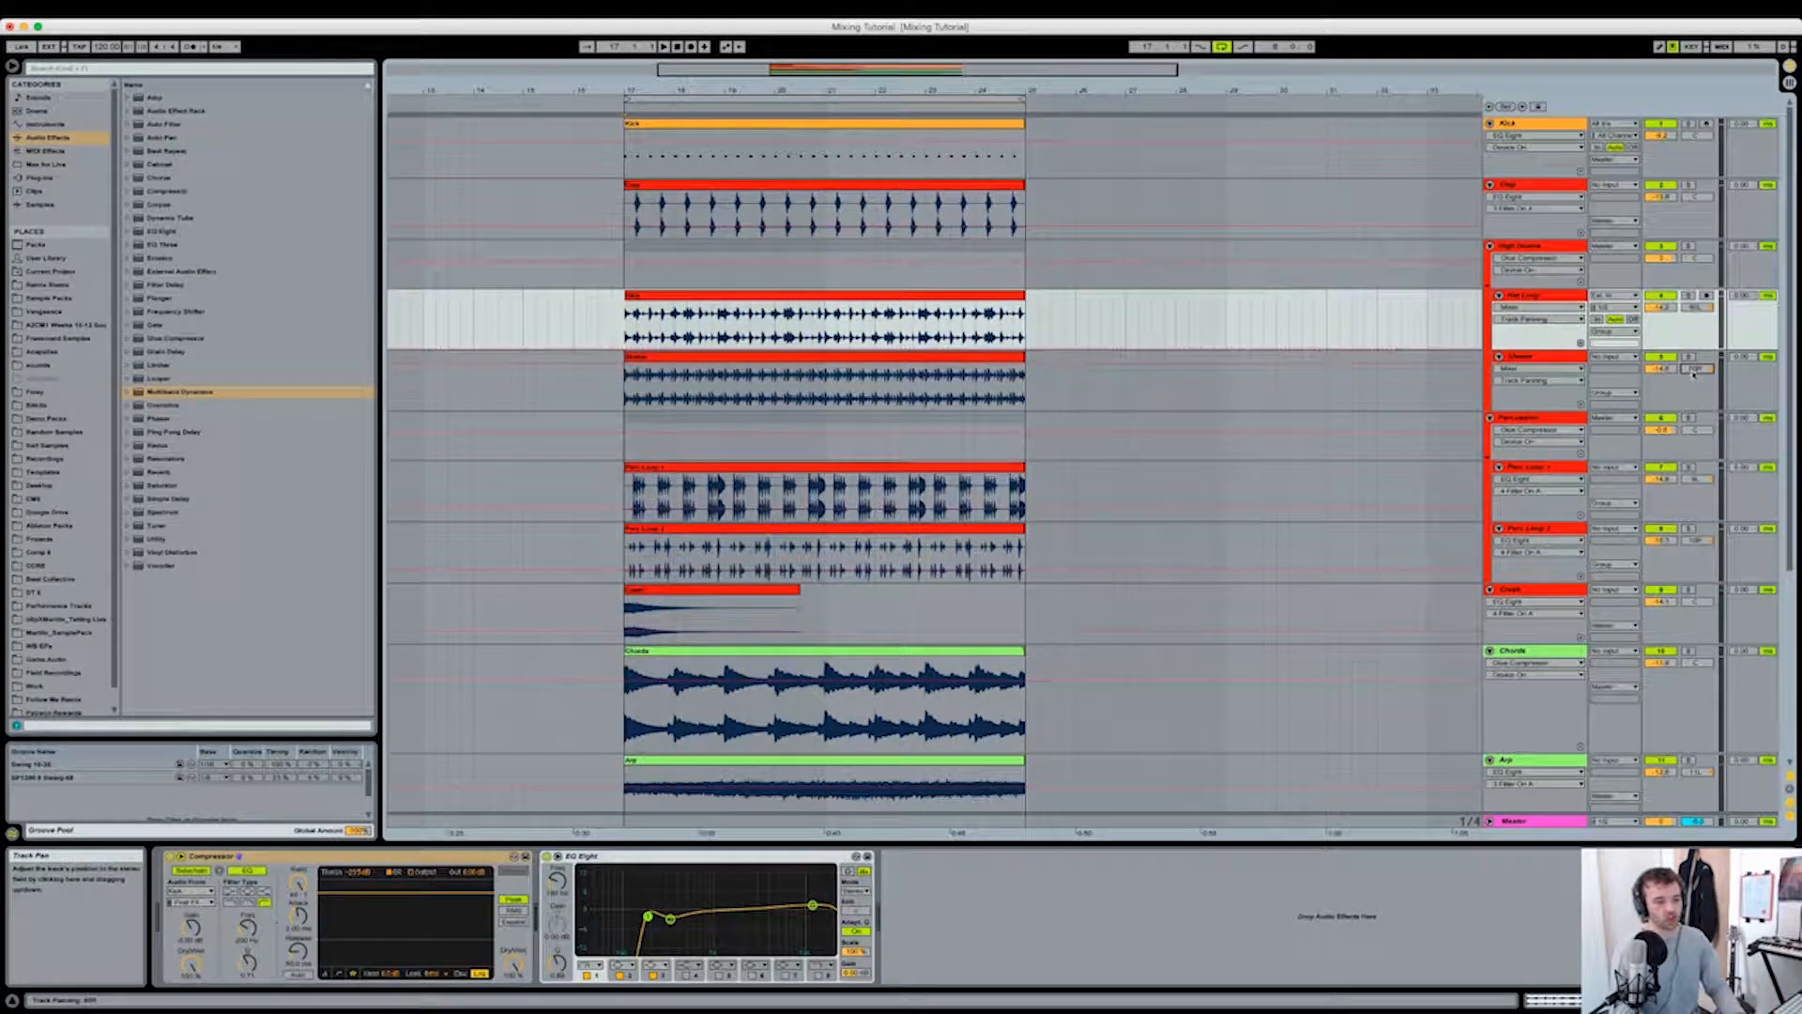
Step: Solo the High Drums group and play it back to audition its panned loops
click(1688, 246)
click(995, 301)
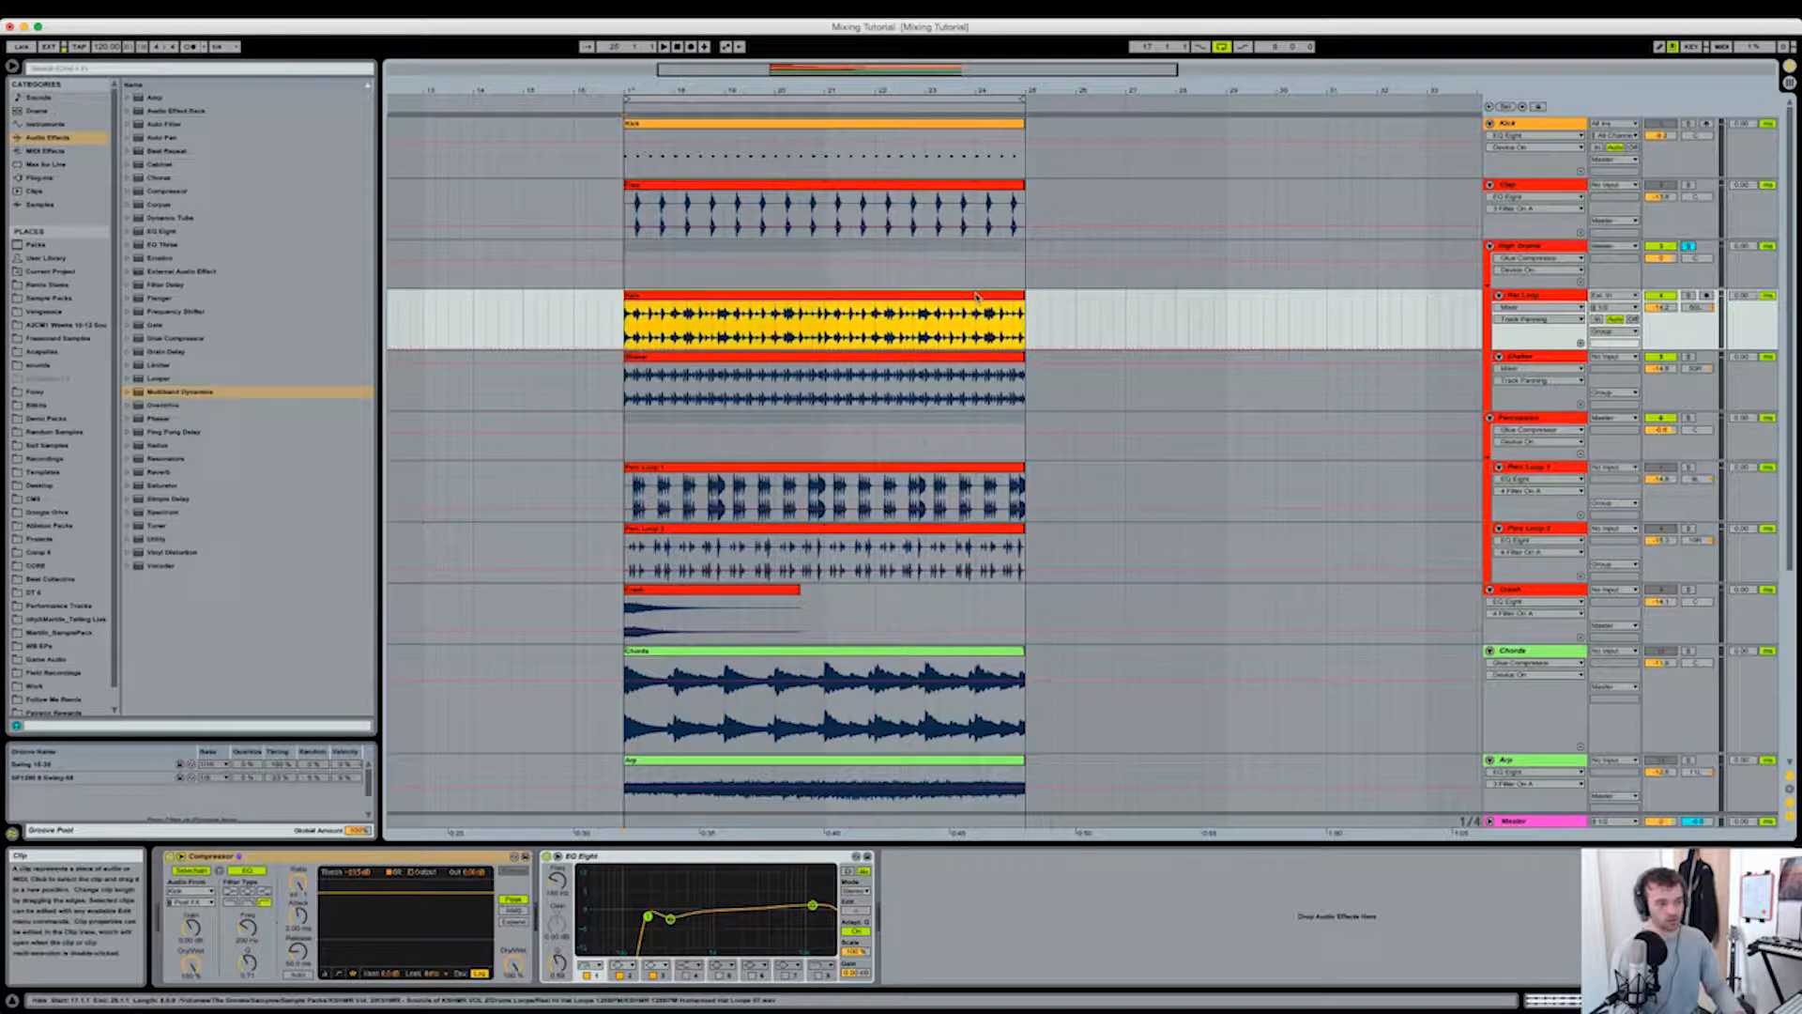
key(space)
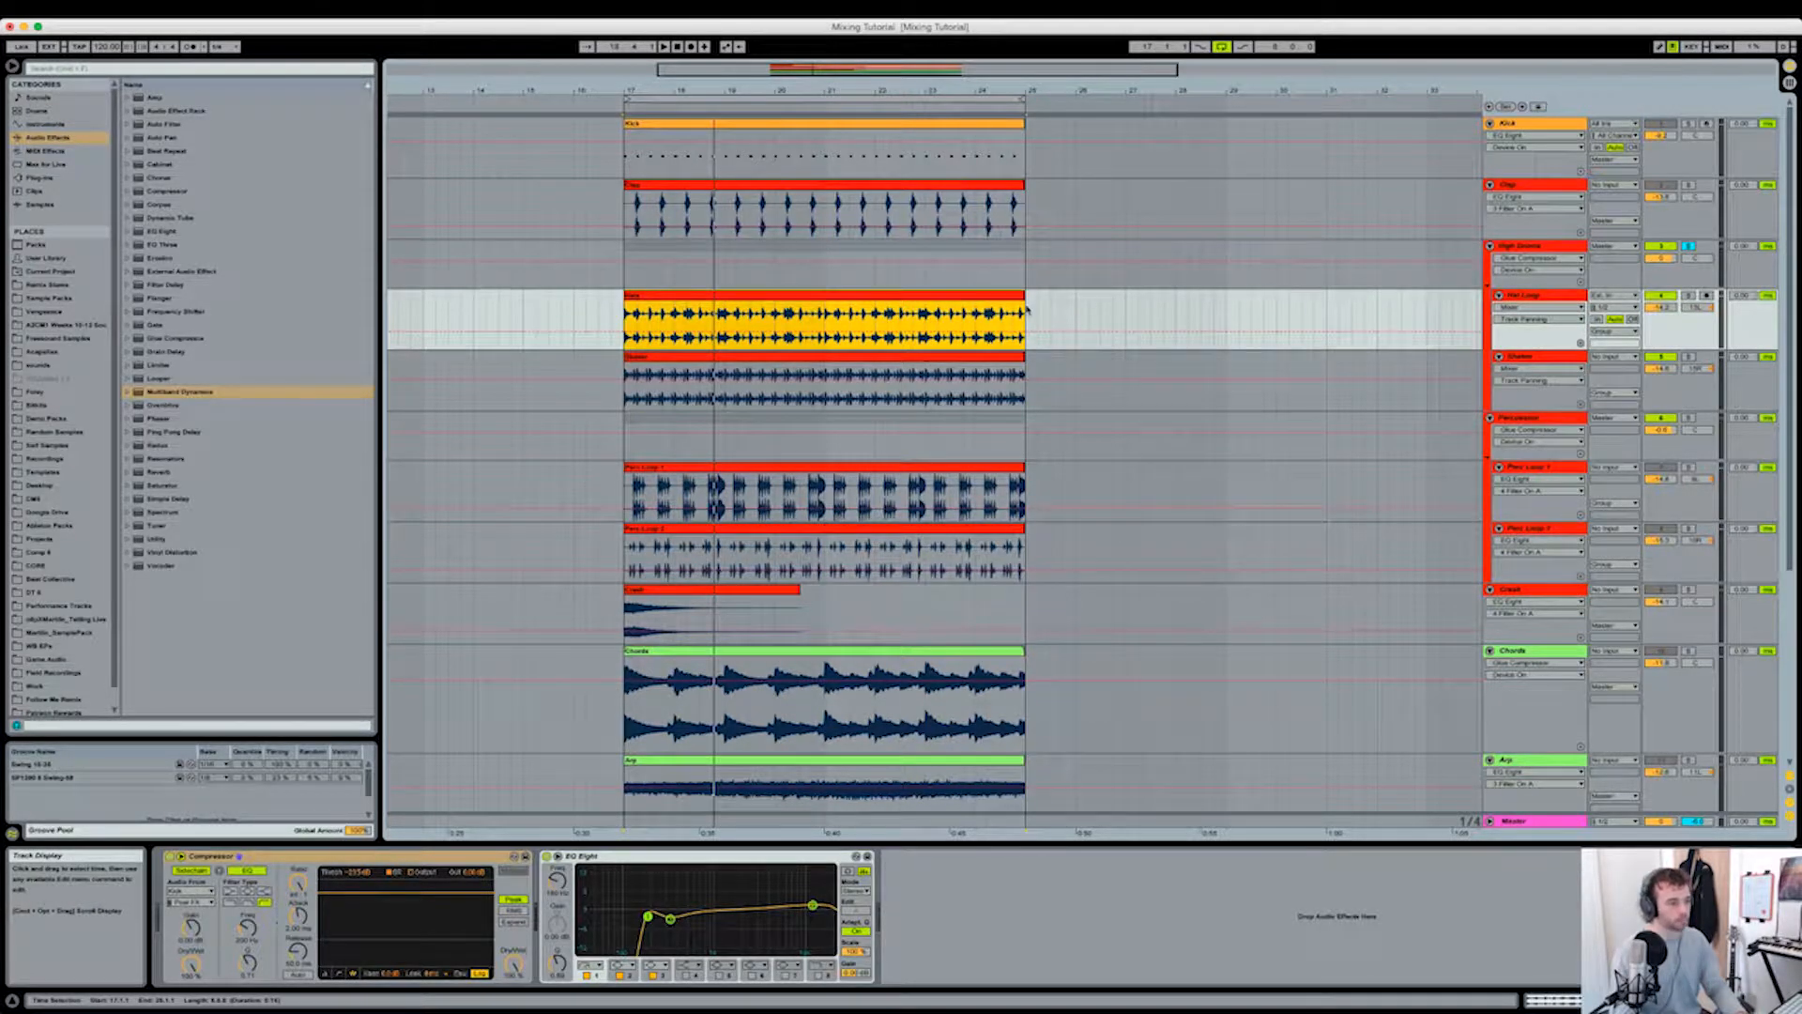
Step: Inspect the device chains on the Arp and GTR tracks
scroll(1027, 308, down, 5)
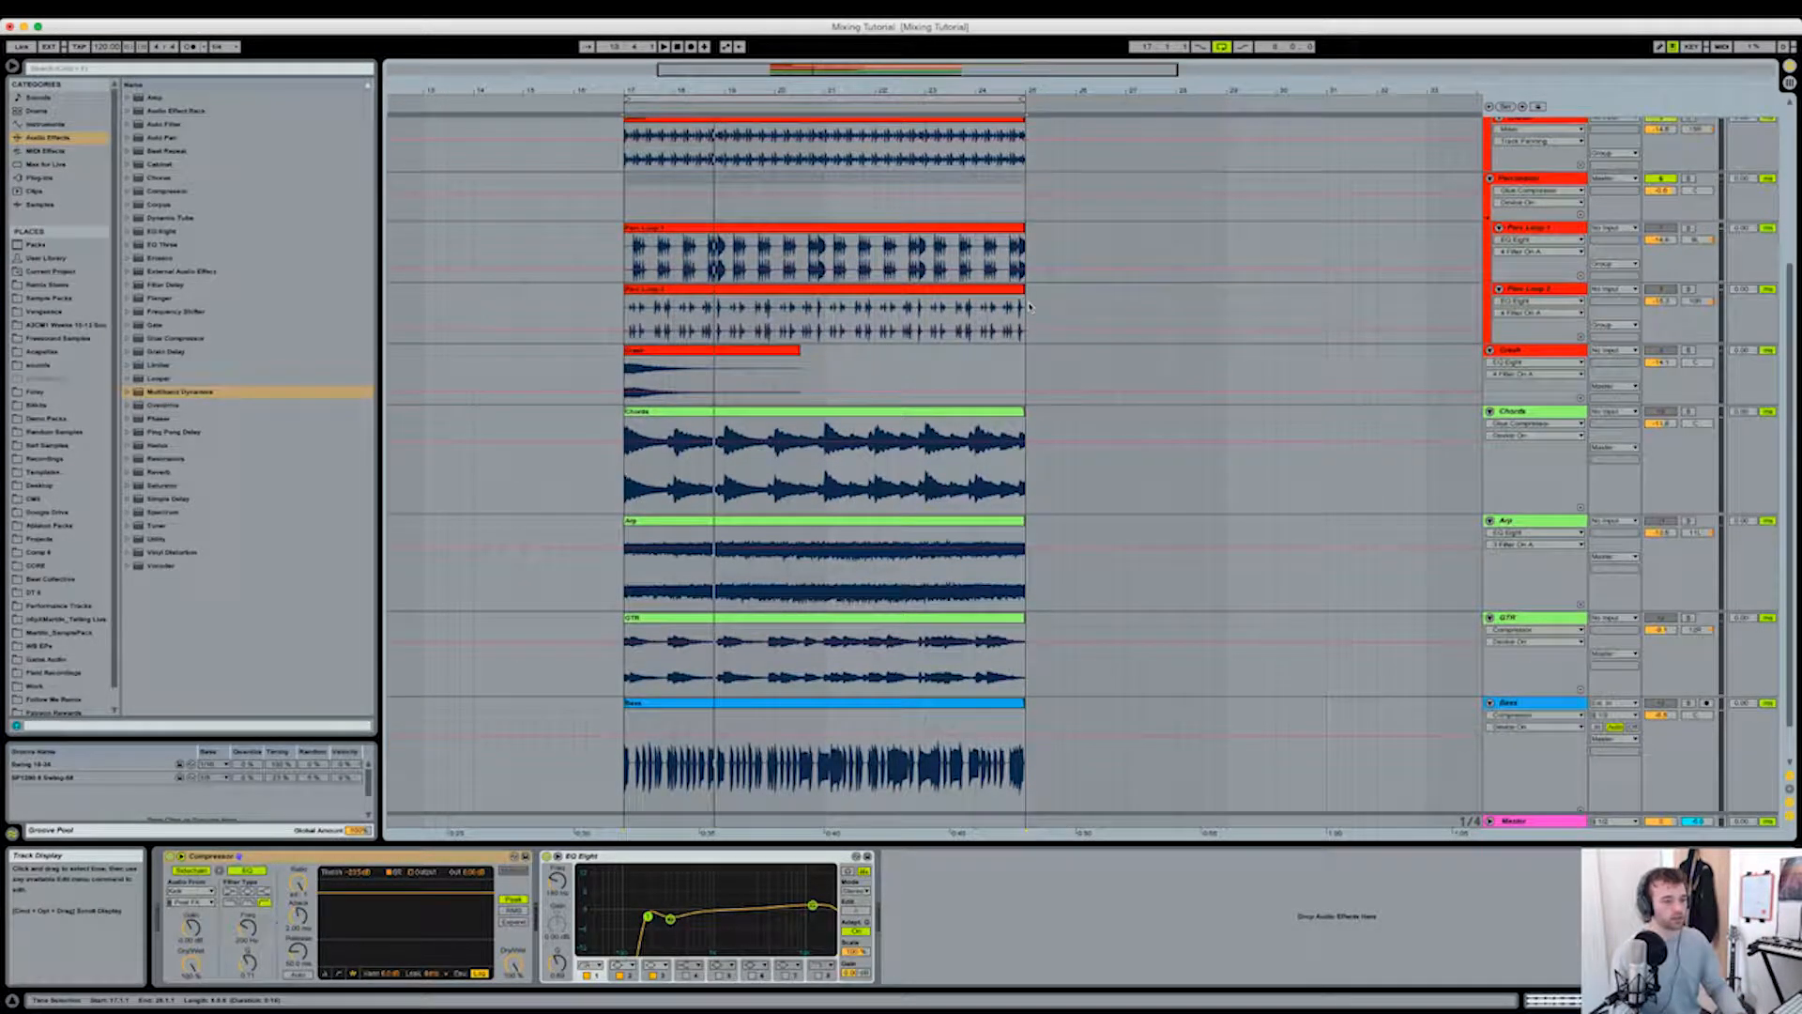
scroll(1545, 590, down, 1)
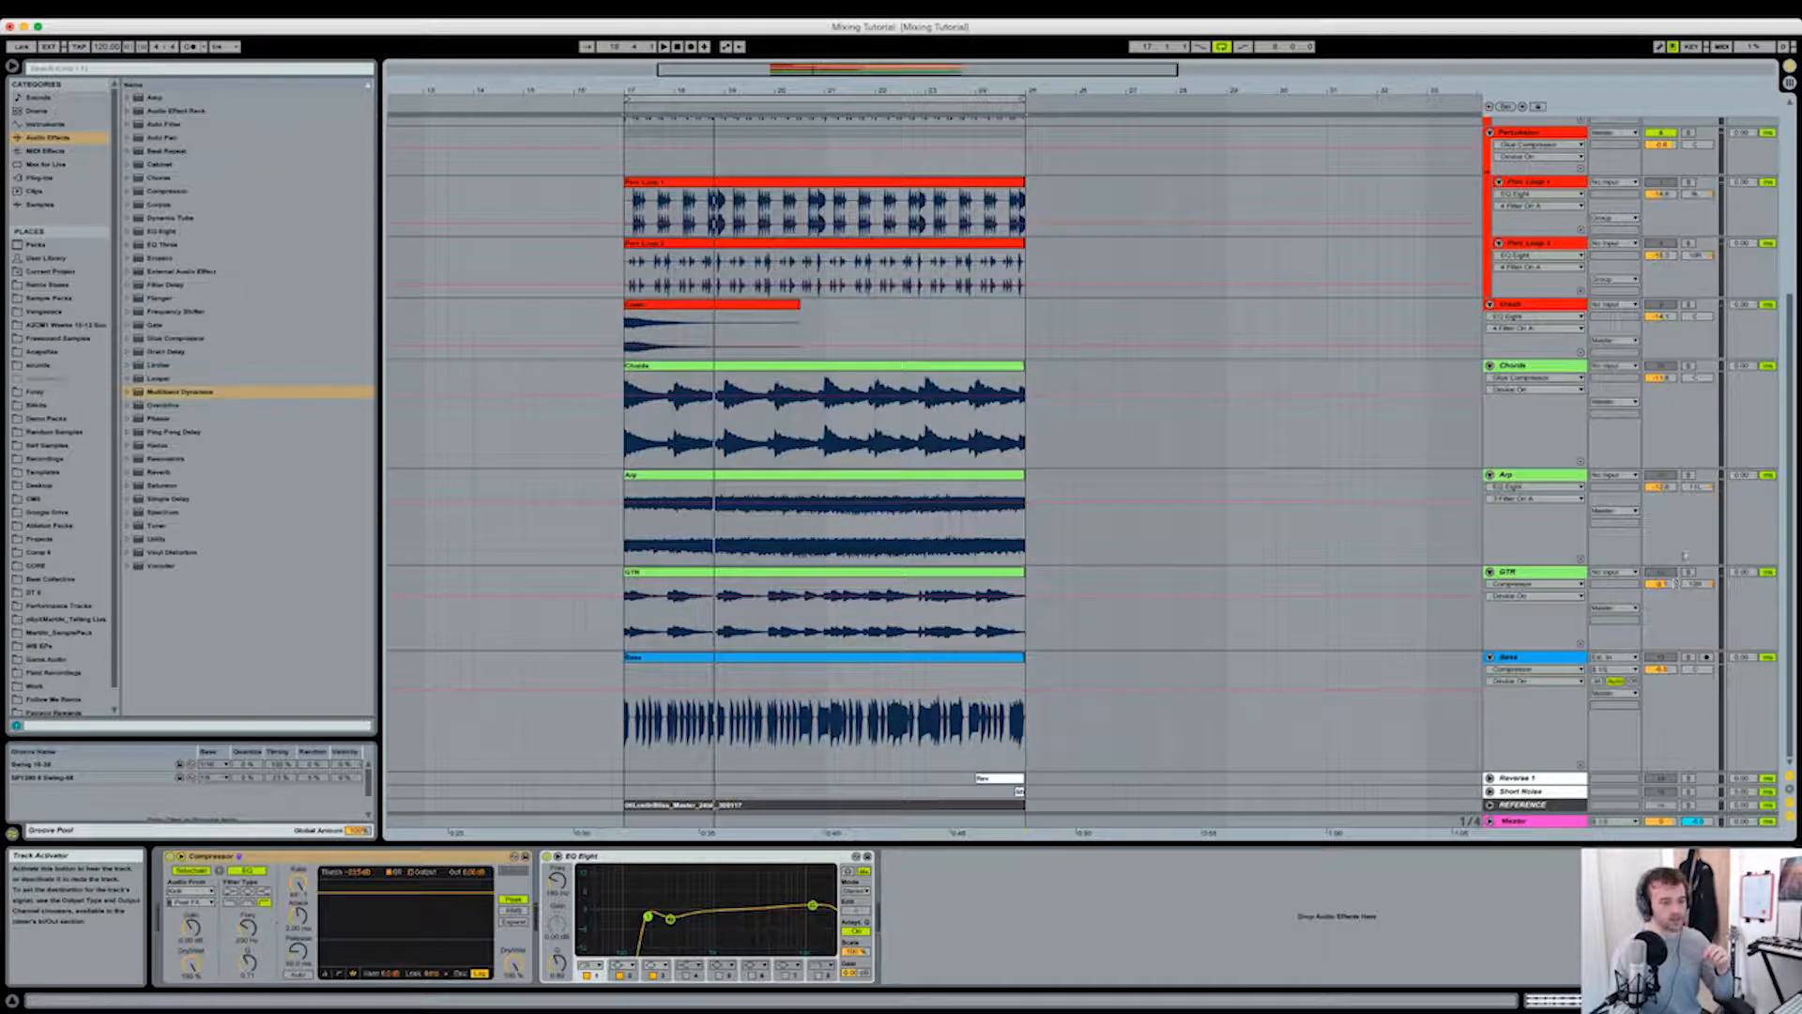
click(1569, 477)
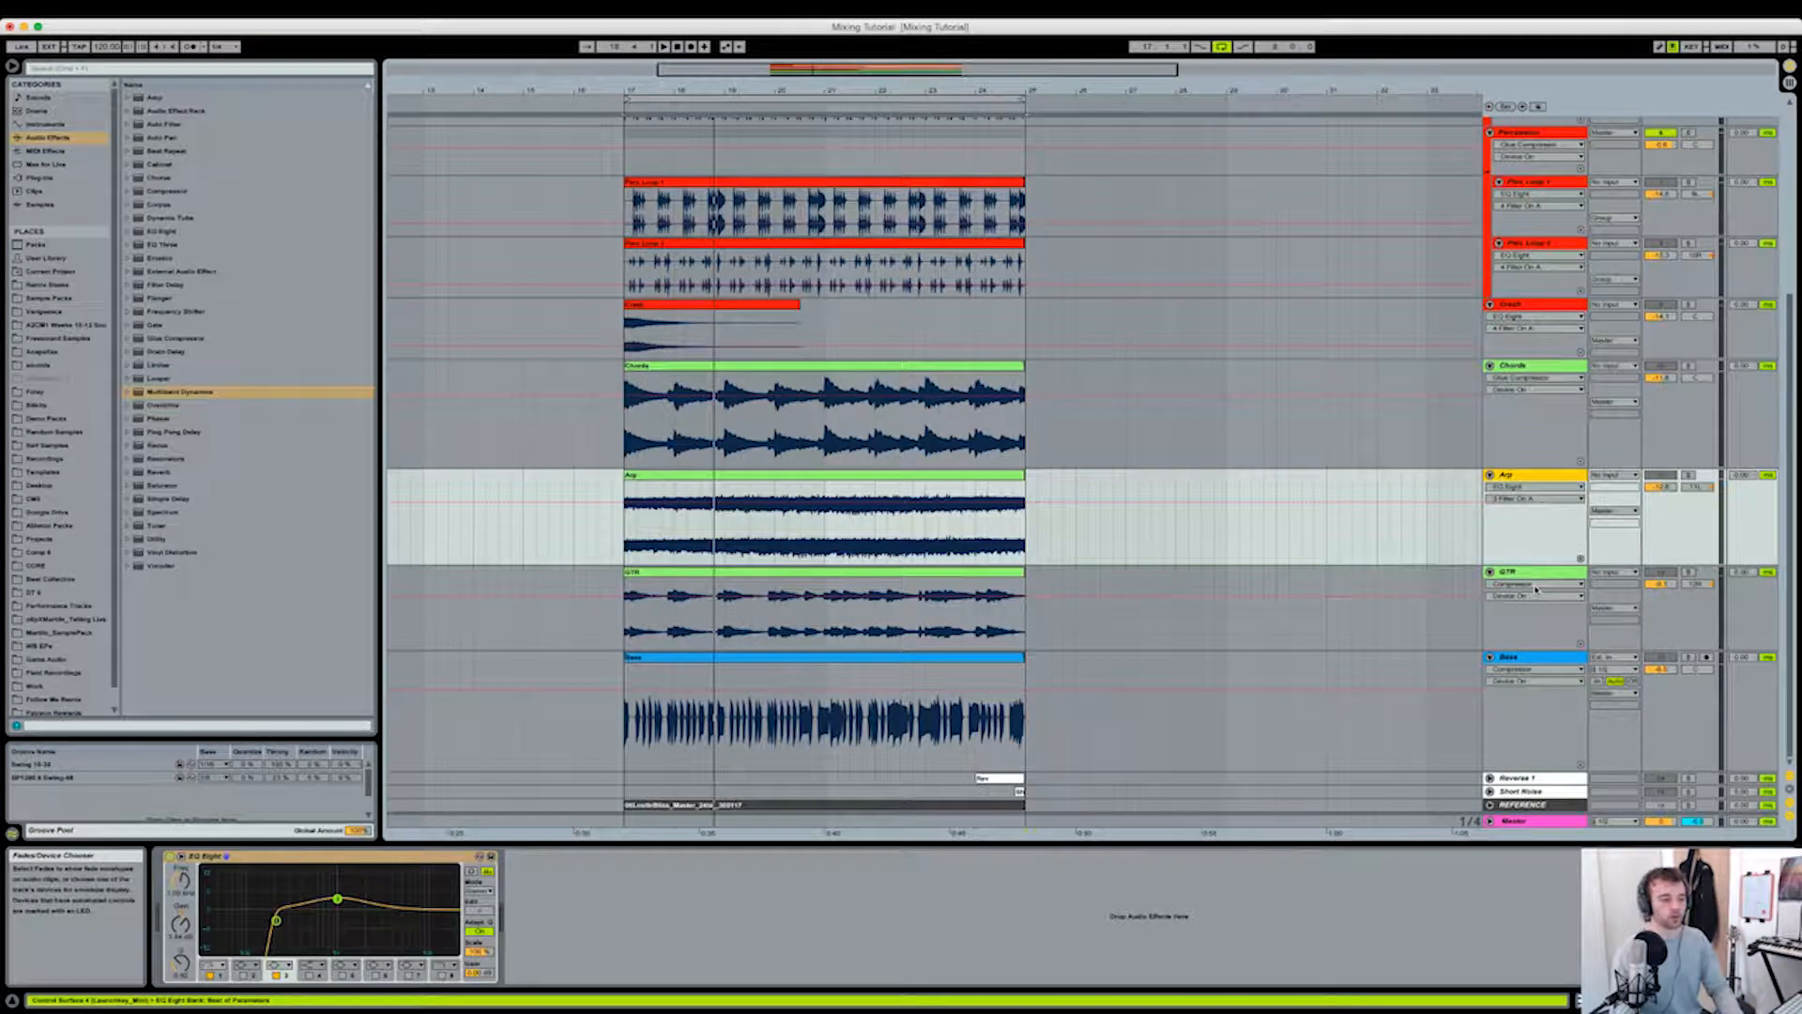
click(1536, 584)
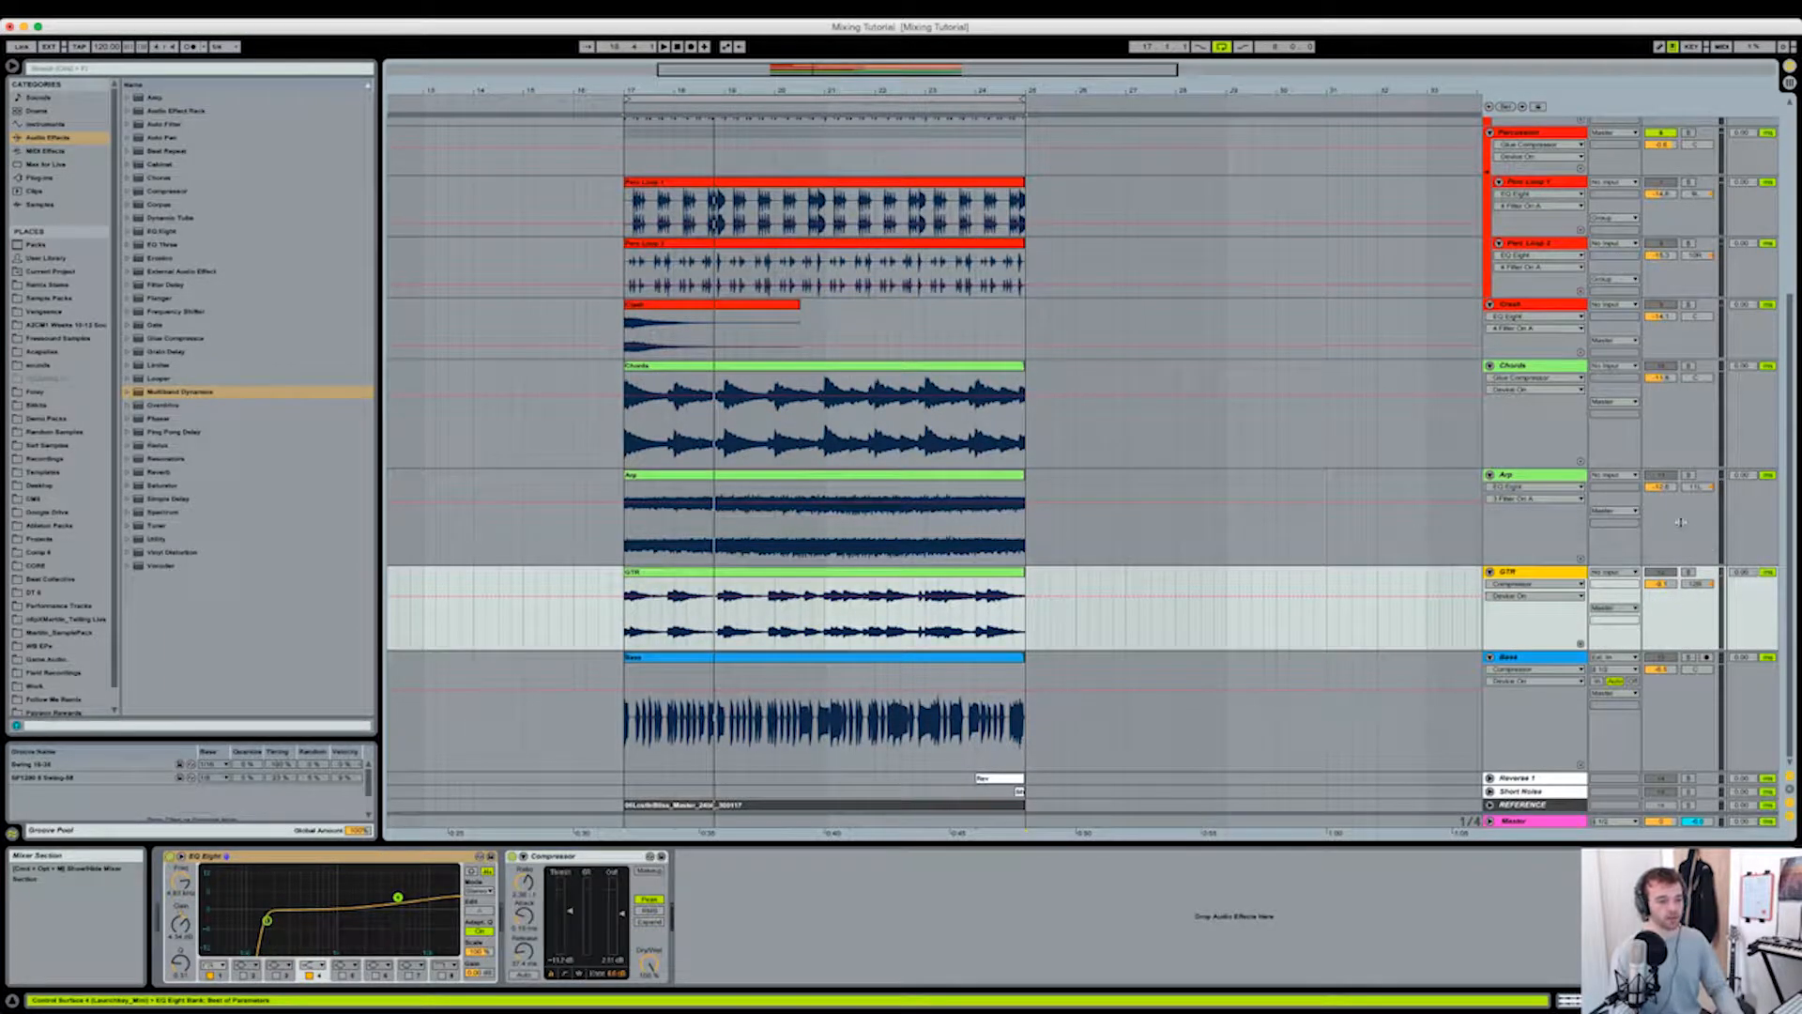
Step: Solo the Arp and GTR tracks together and audition them, stopping playback after a short listen
click(1687, 476)
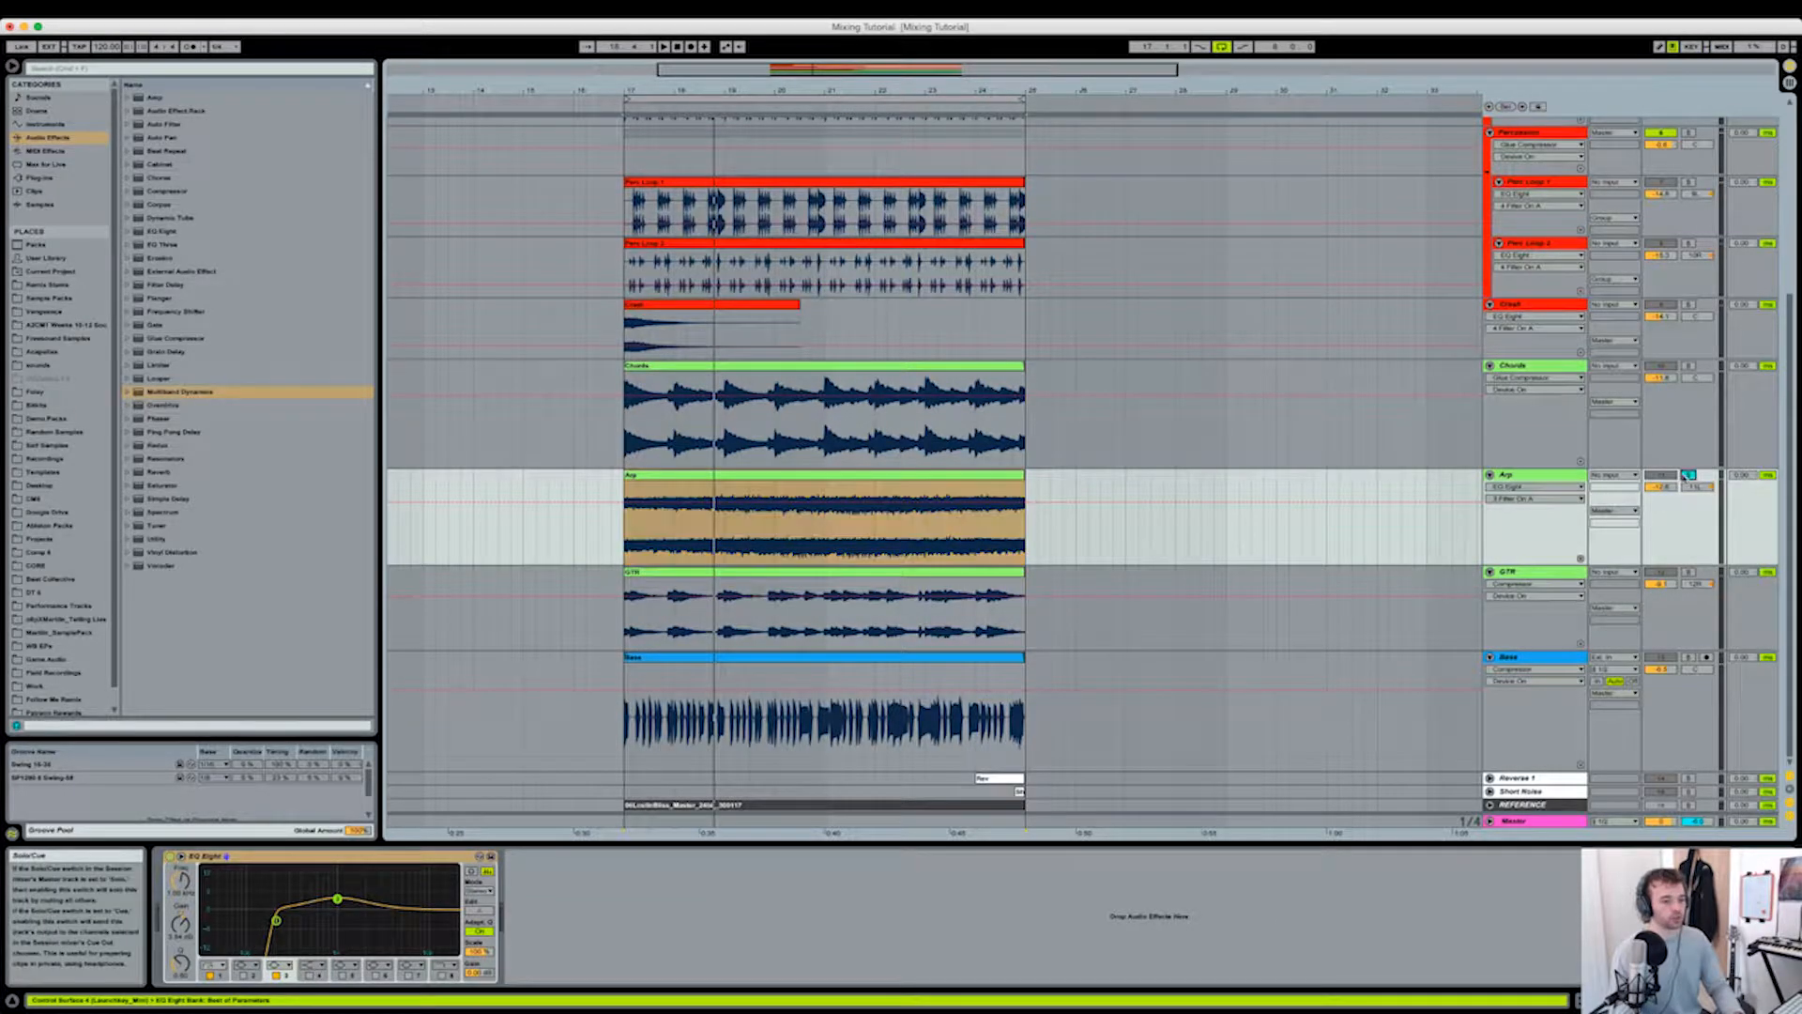
click(1687, 572)
key(space)
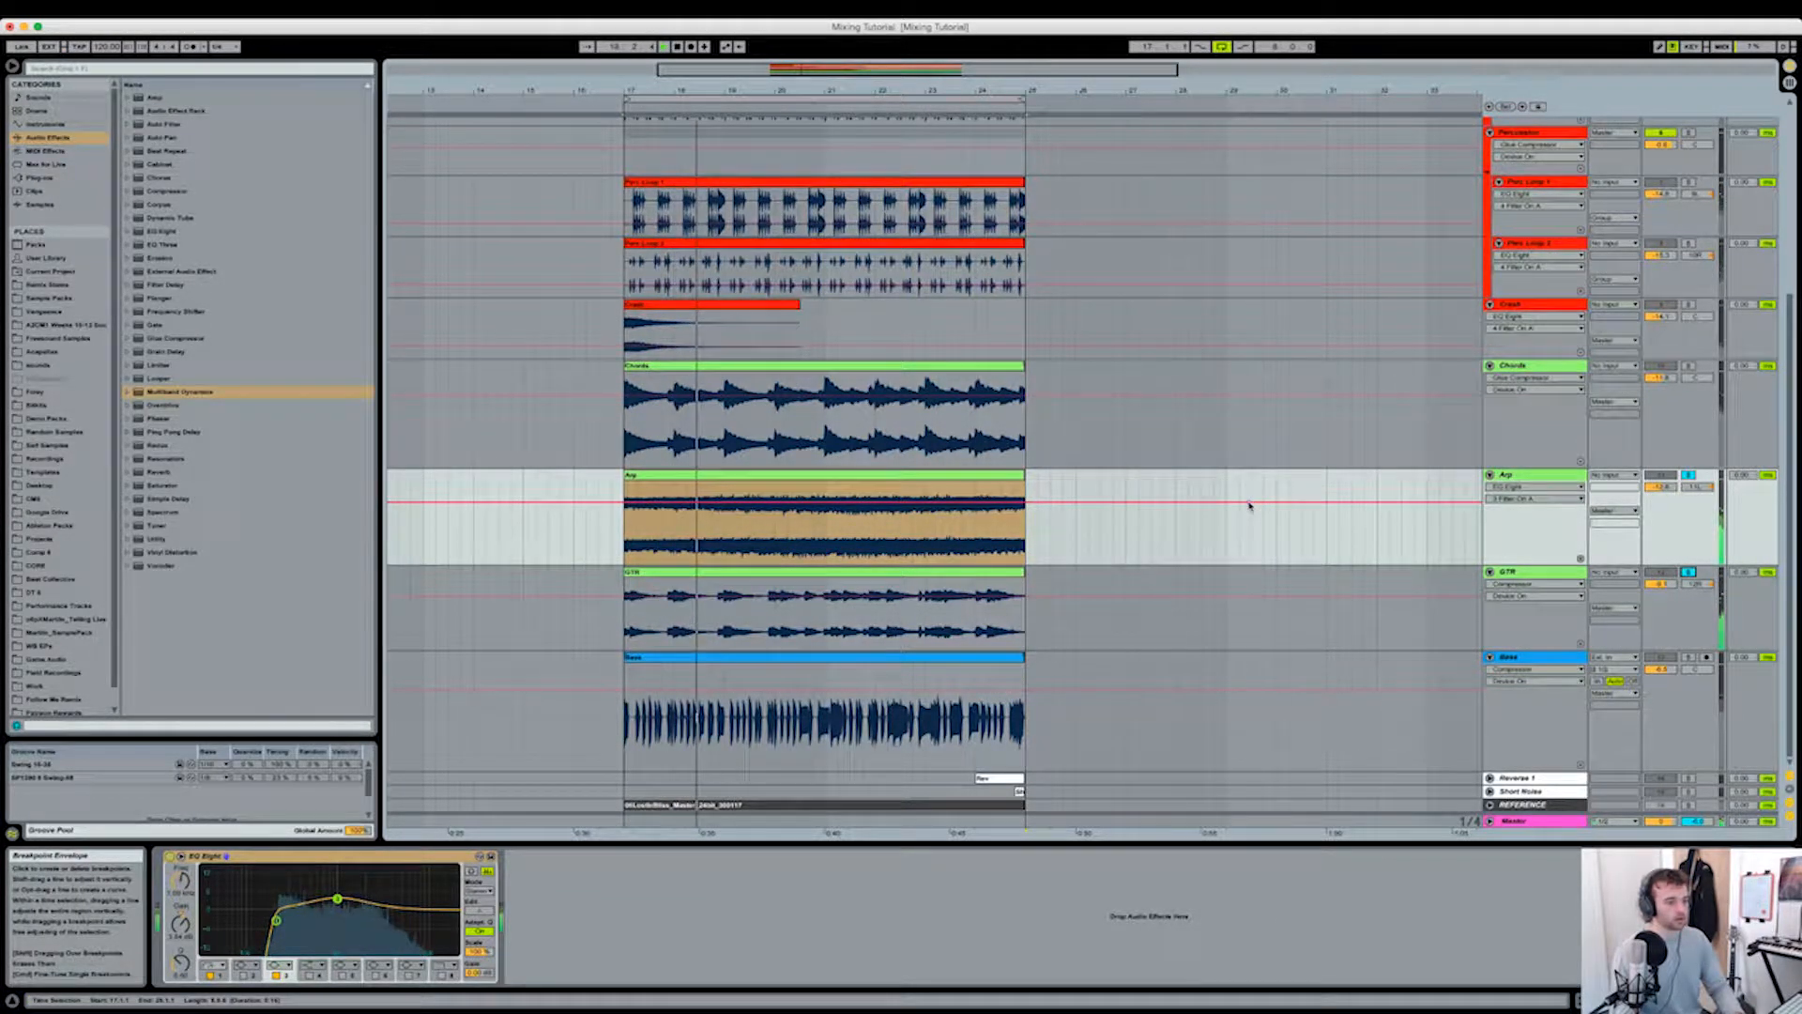
key(space)
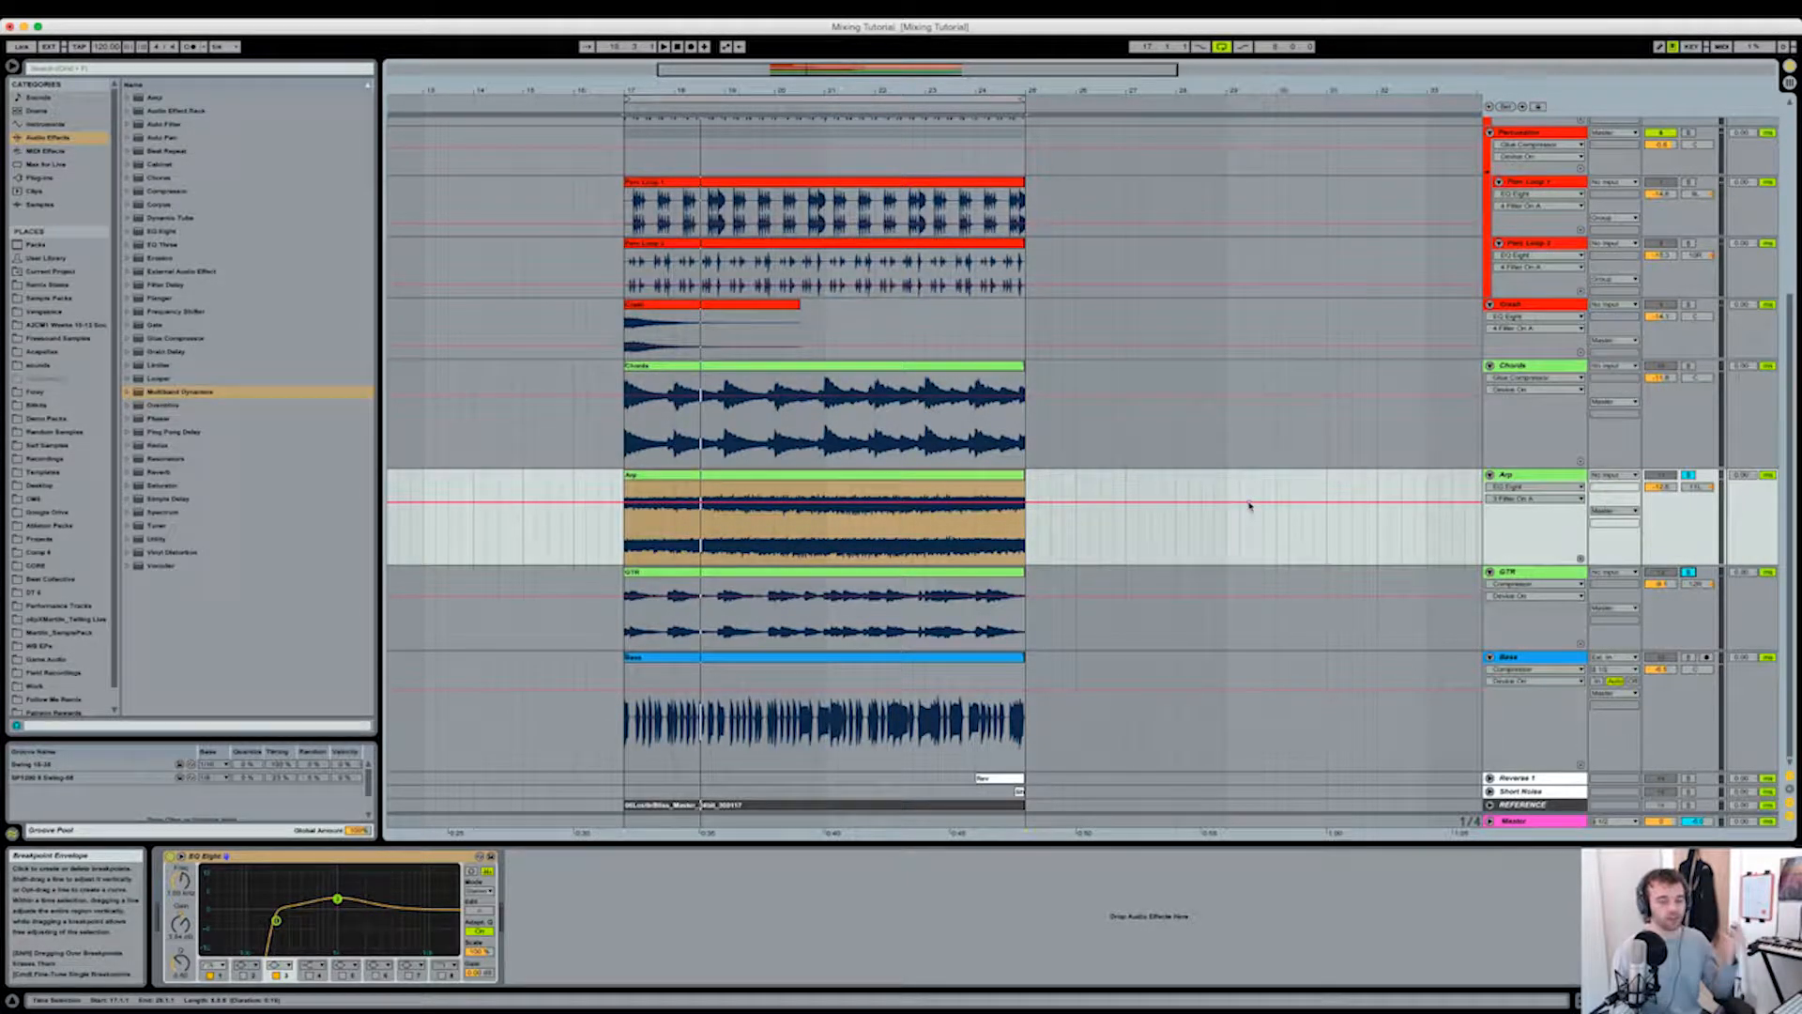
Step: Review the device chains on the GTR, Chords and Bass tracks, placing the insert marker at bar 17 on Chords and Bass
click(1540, 574)
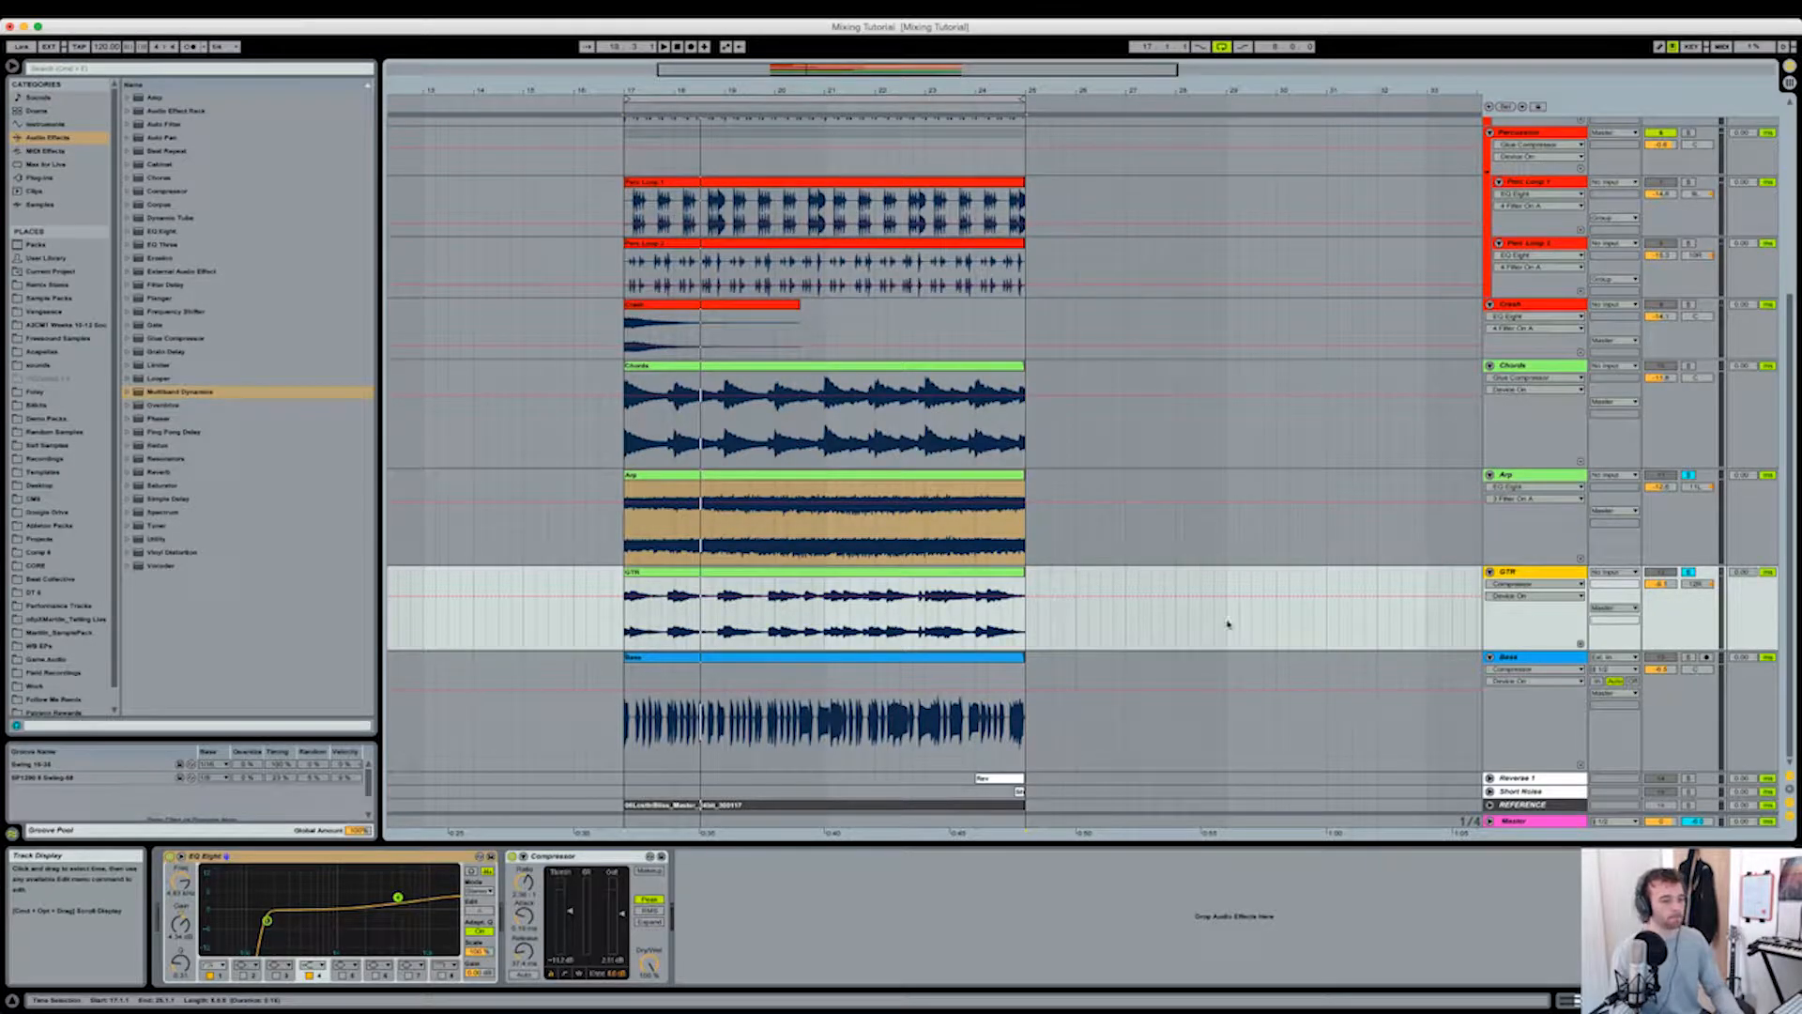
click(825, 648)
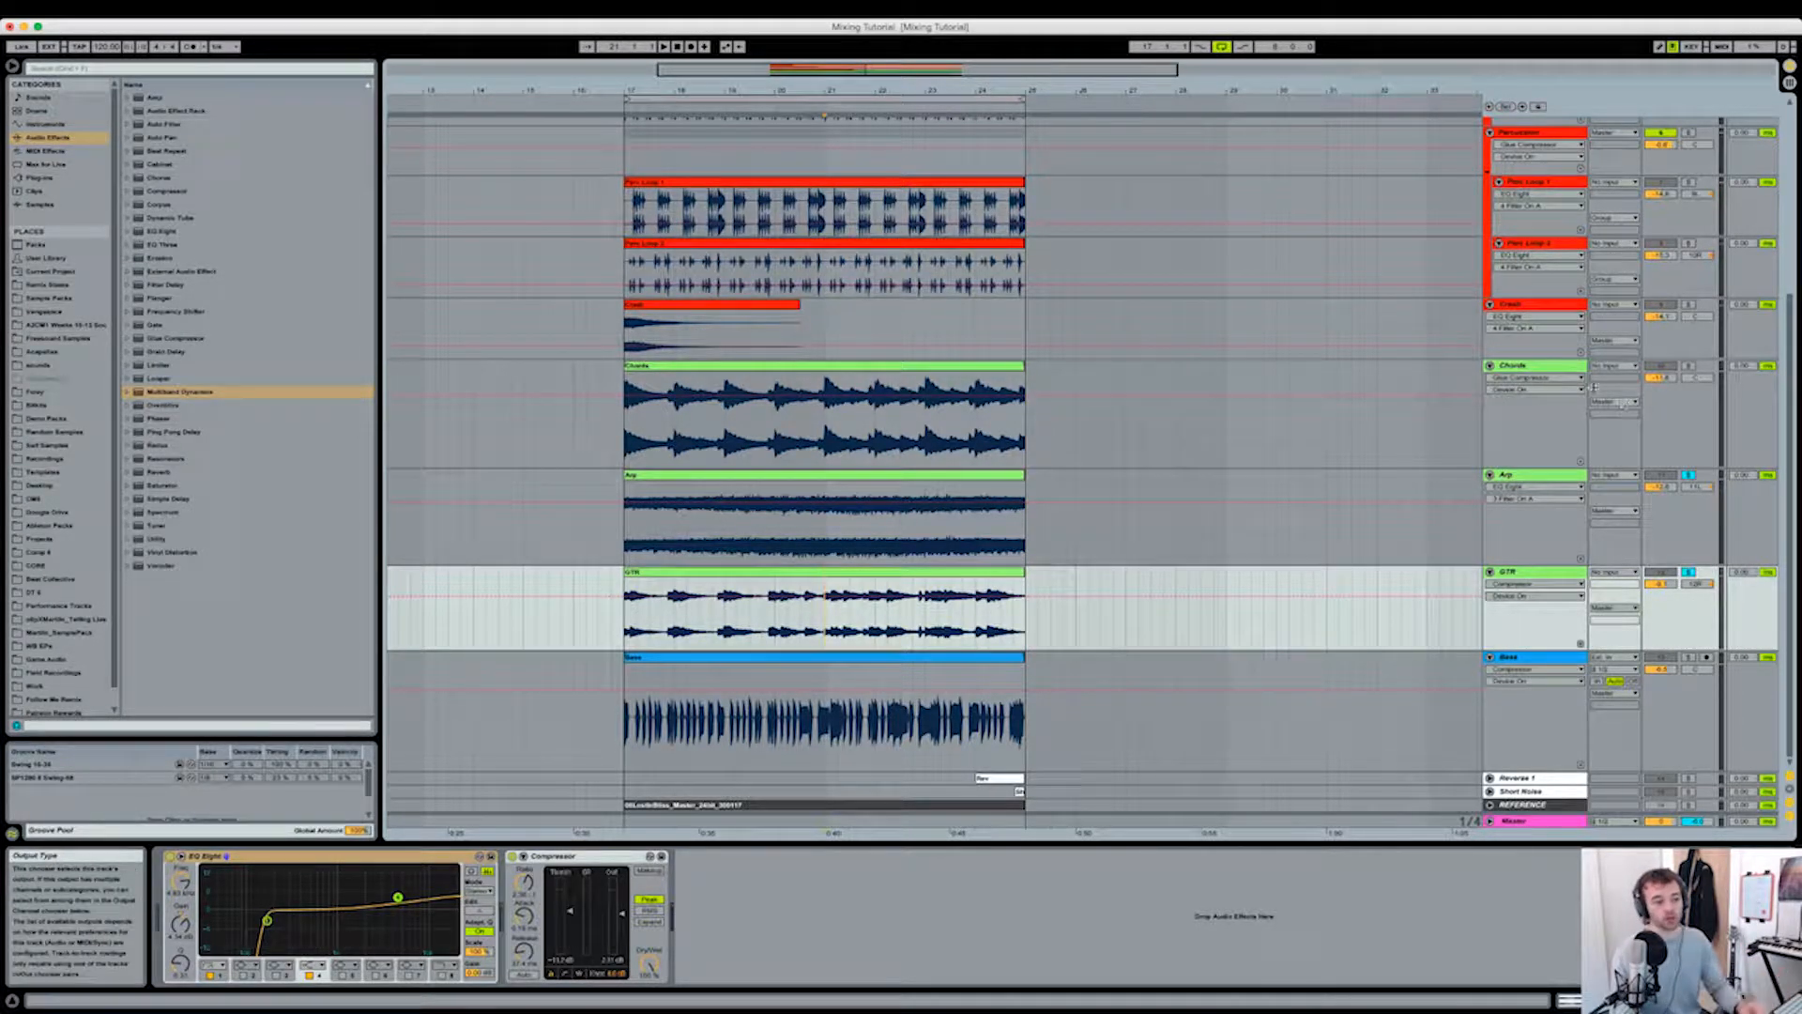
click(1529, 413)
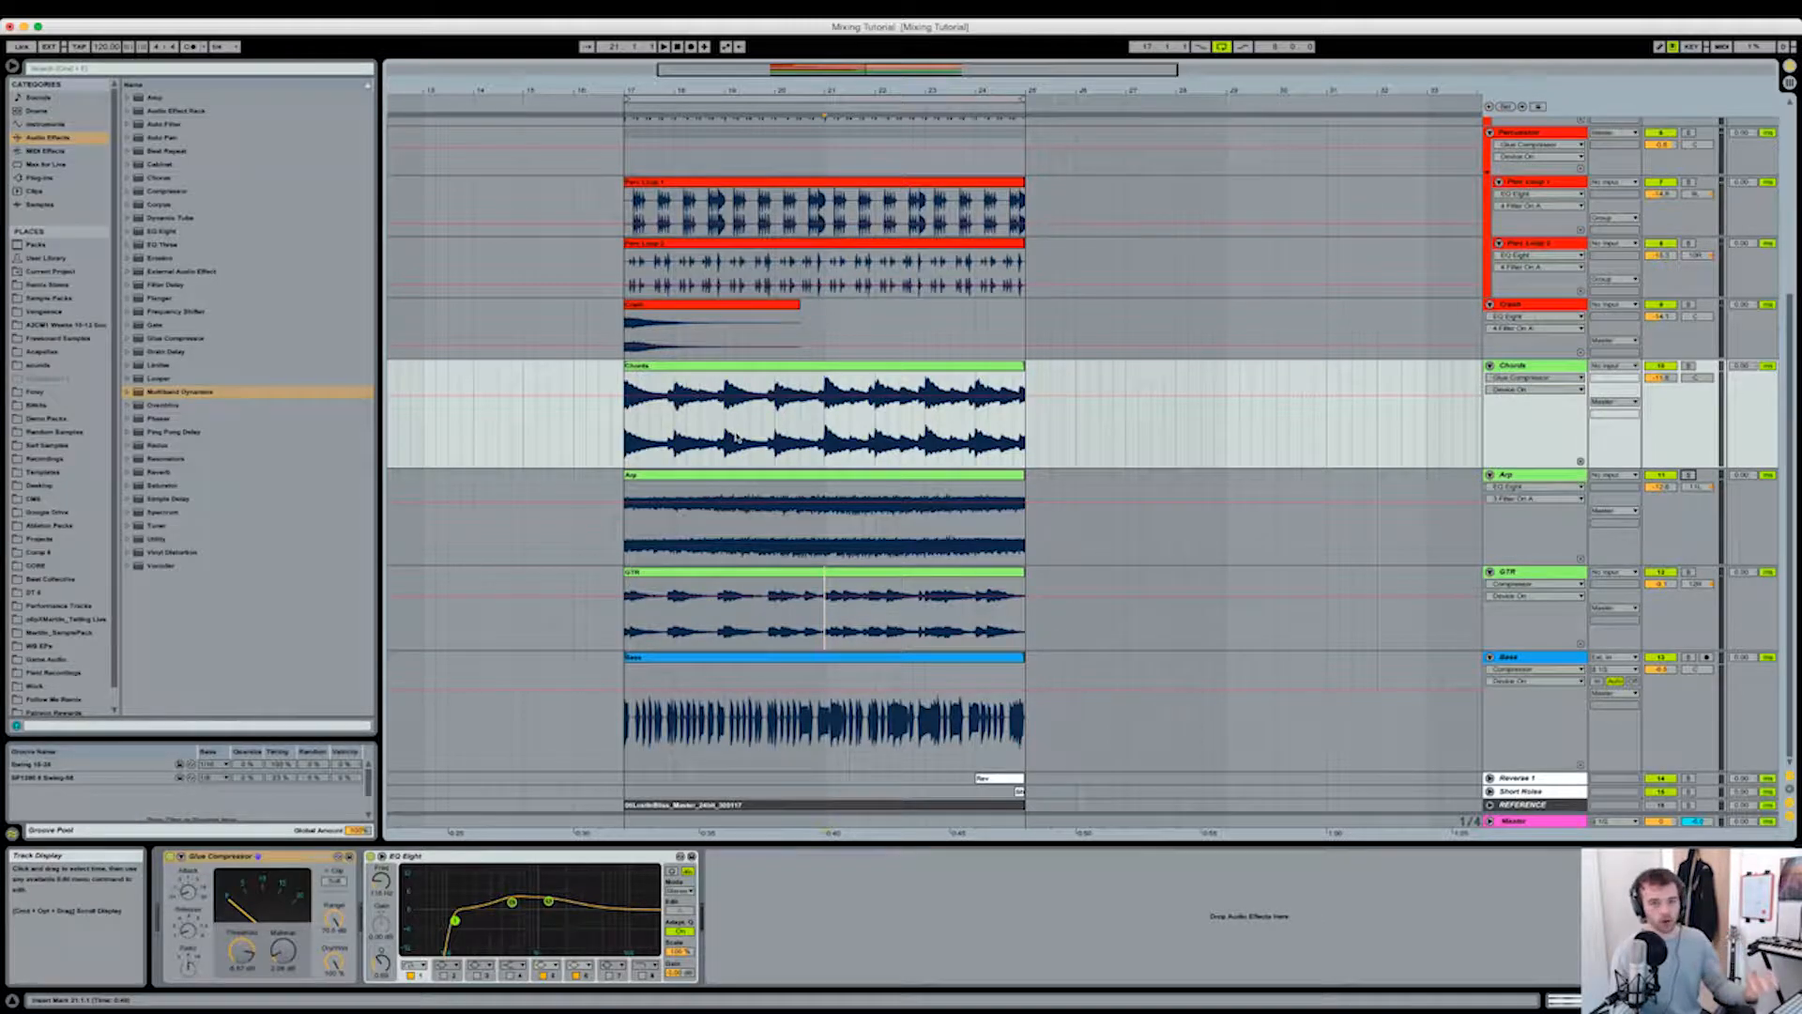
click(626, 441)
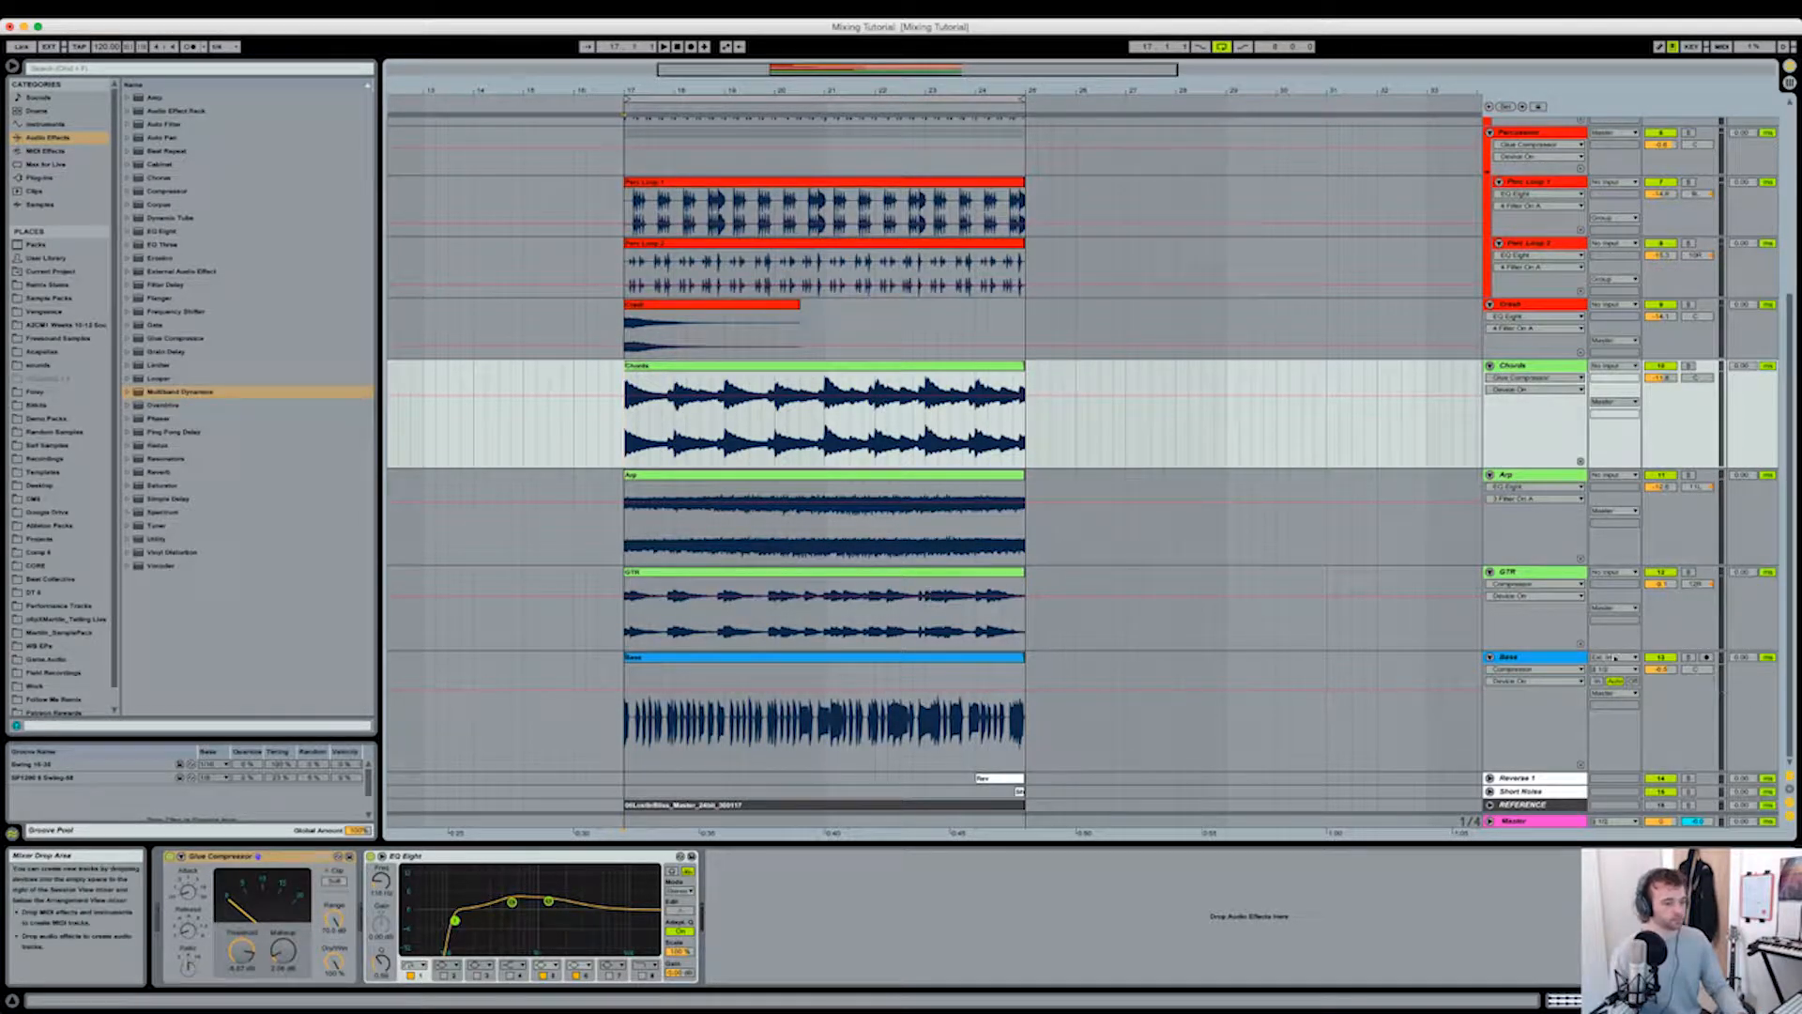
click(1541, 659)
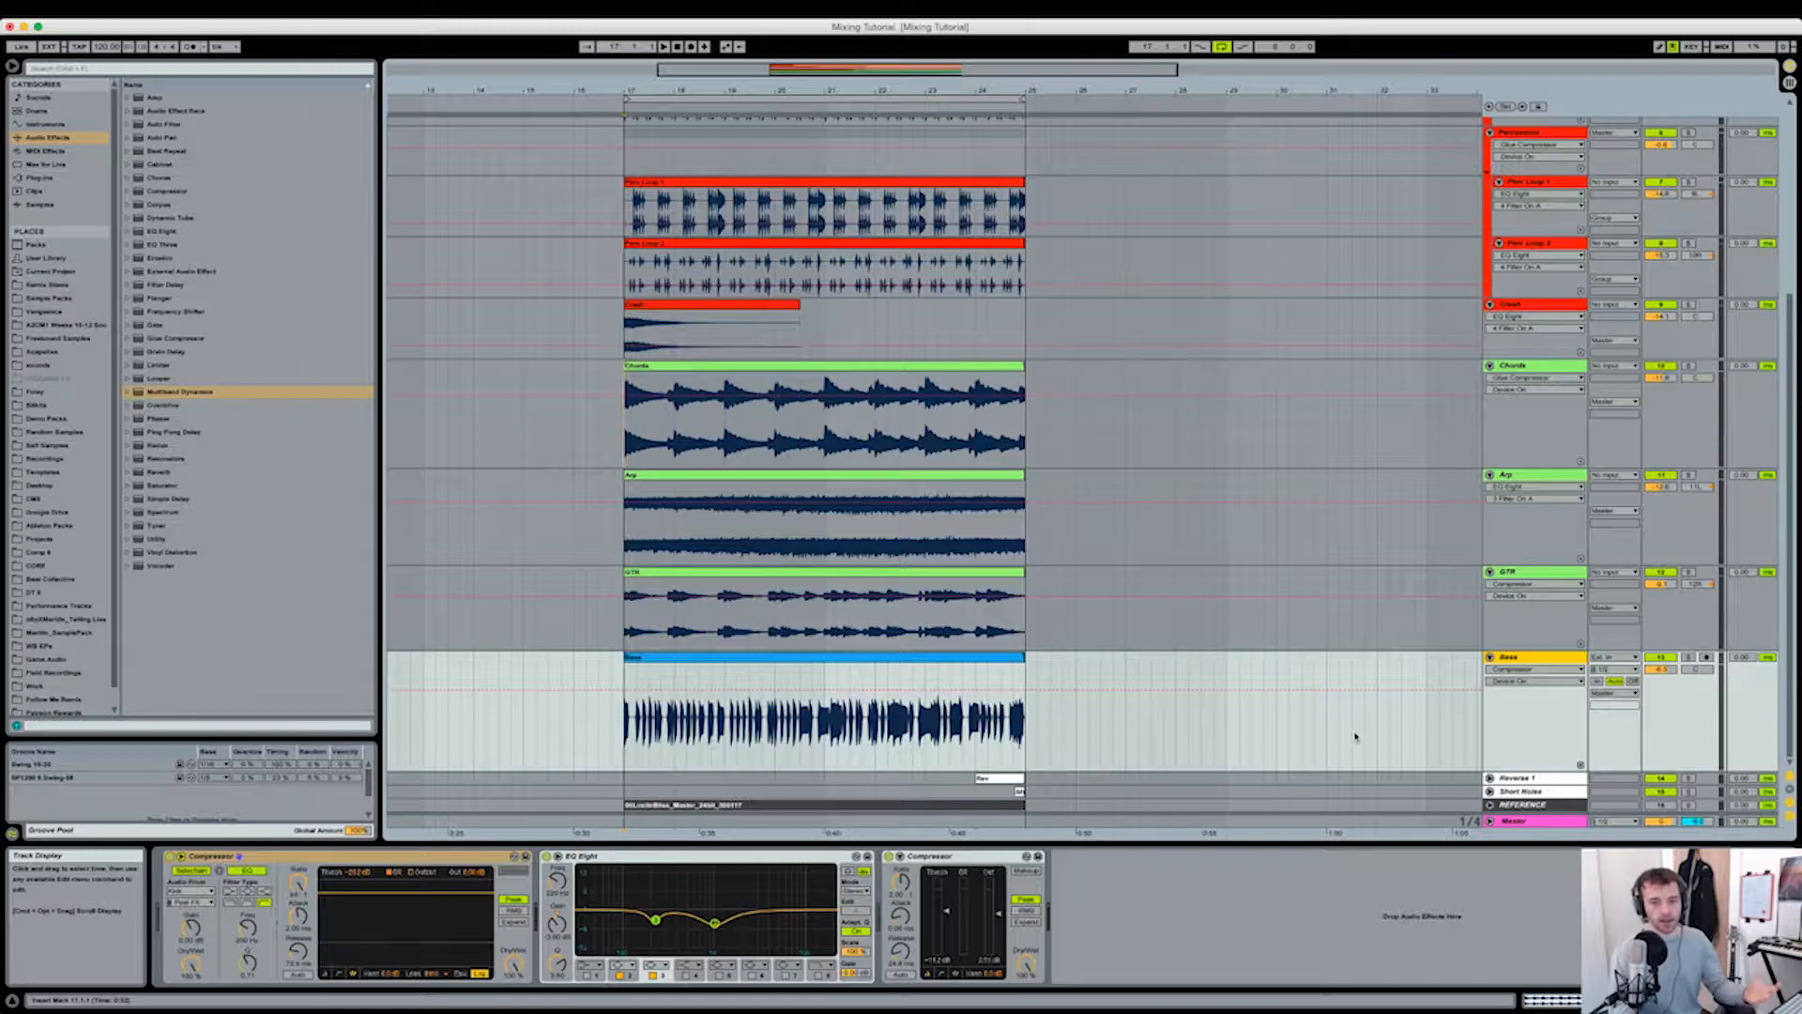
click(622, 732)
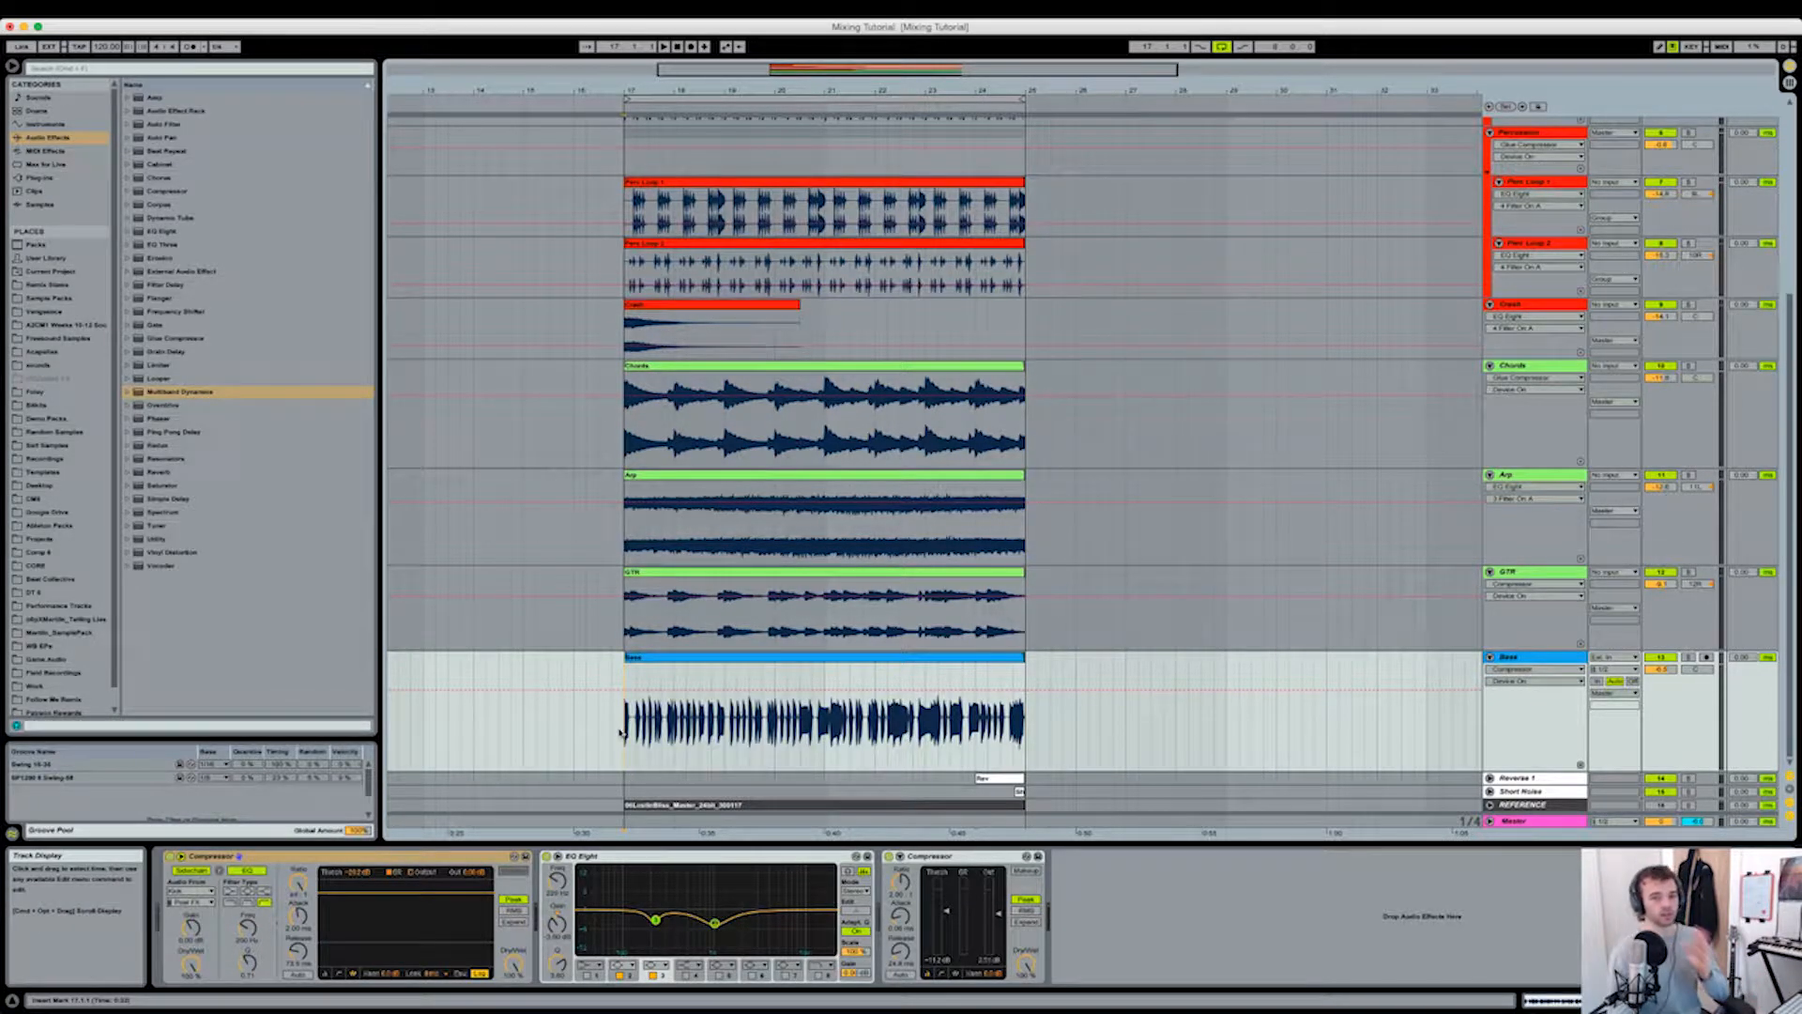
scroll(670, 686, up, 5)
scroll(770, 669, down, 5)
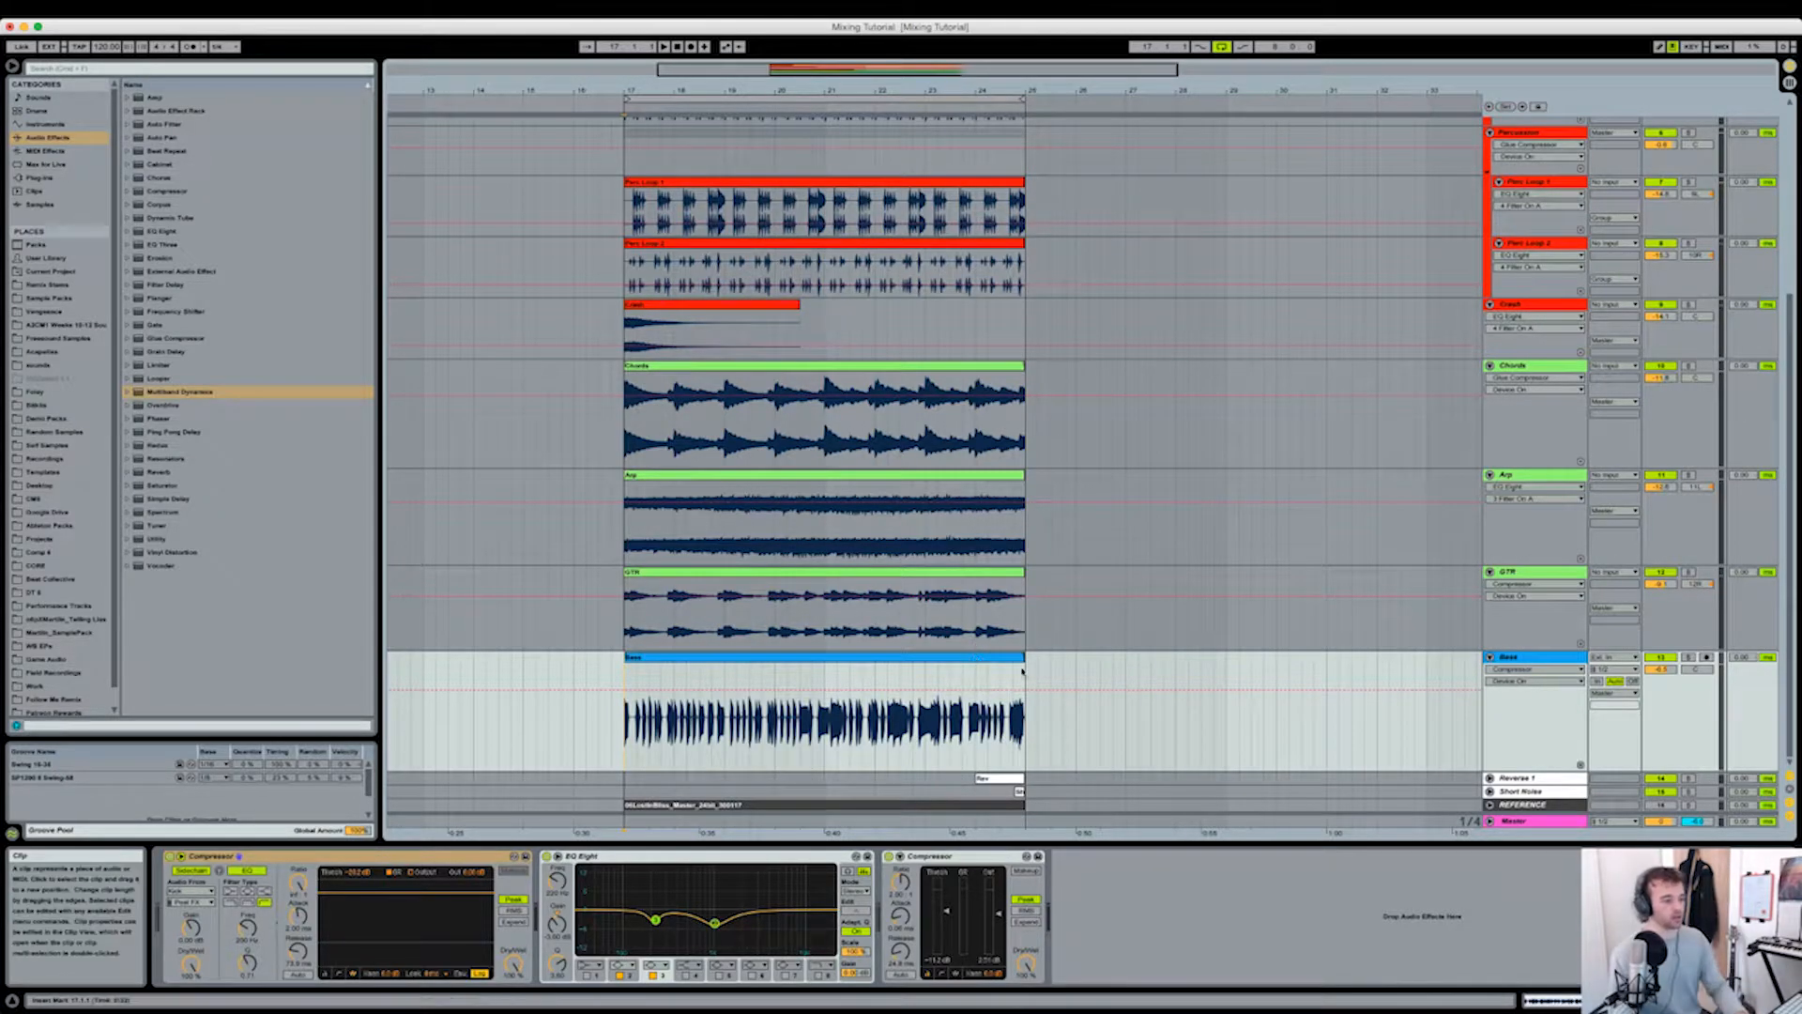
Step: Unfold the Reverse 1 and Short Noise tracks, and select the Reverse 1 clip to view its devices and panning
click(1490, 778)
click(1490, 793)
scroll(1023, 713, down, 1)
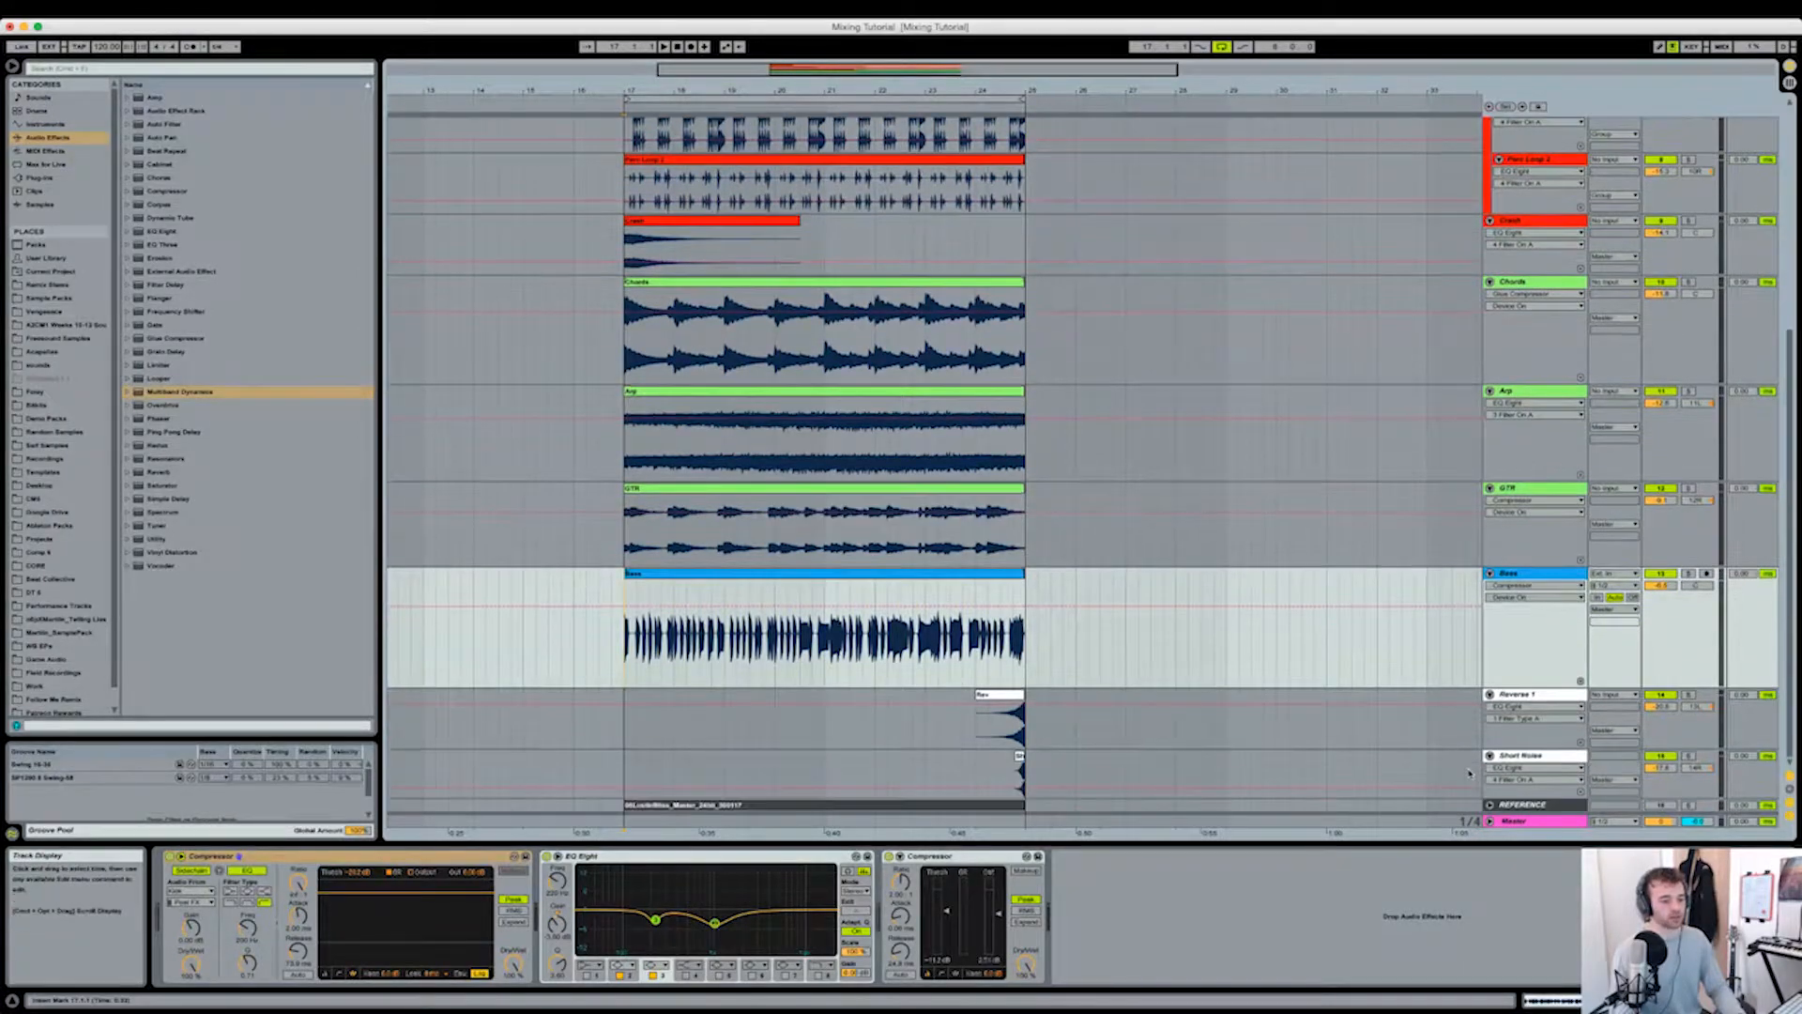
drag(979, 733, 995, 734)
click(995, 734)
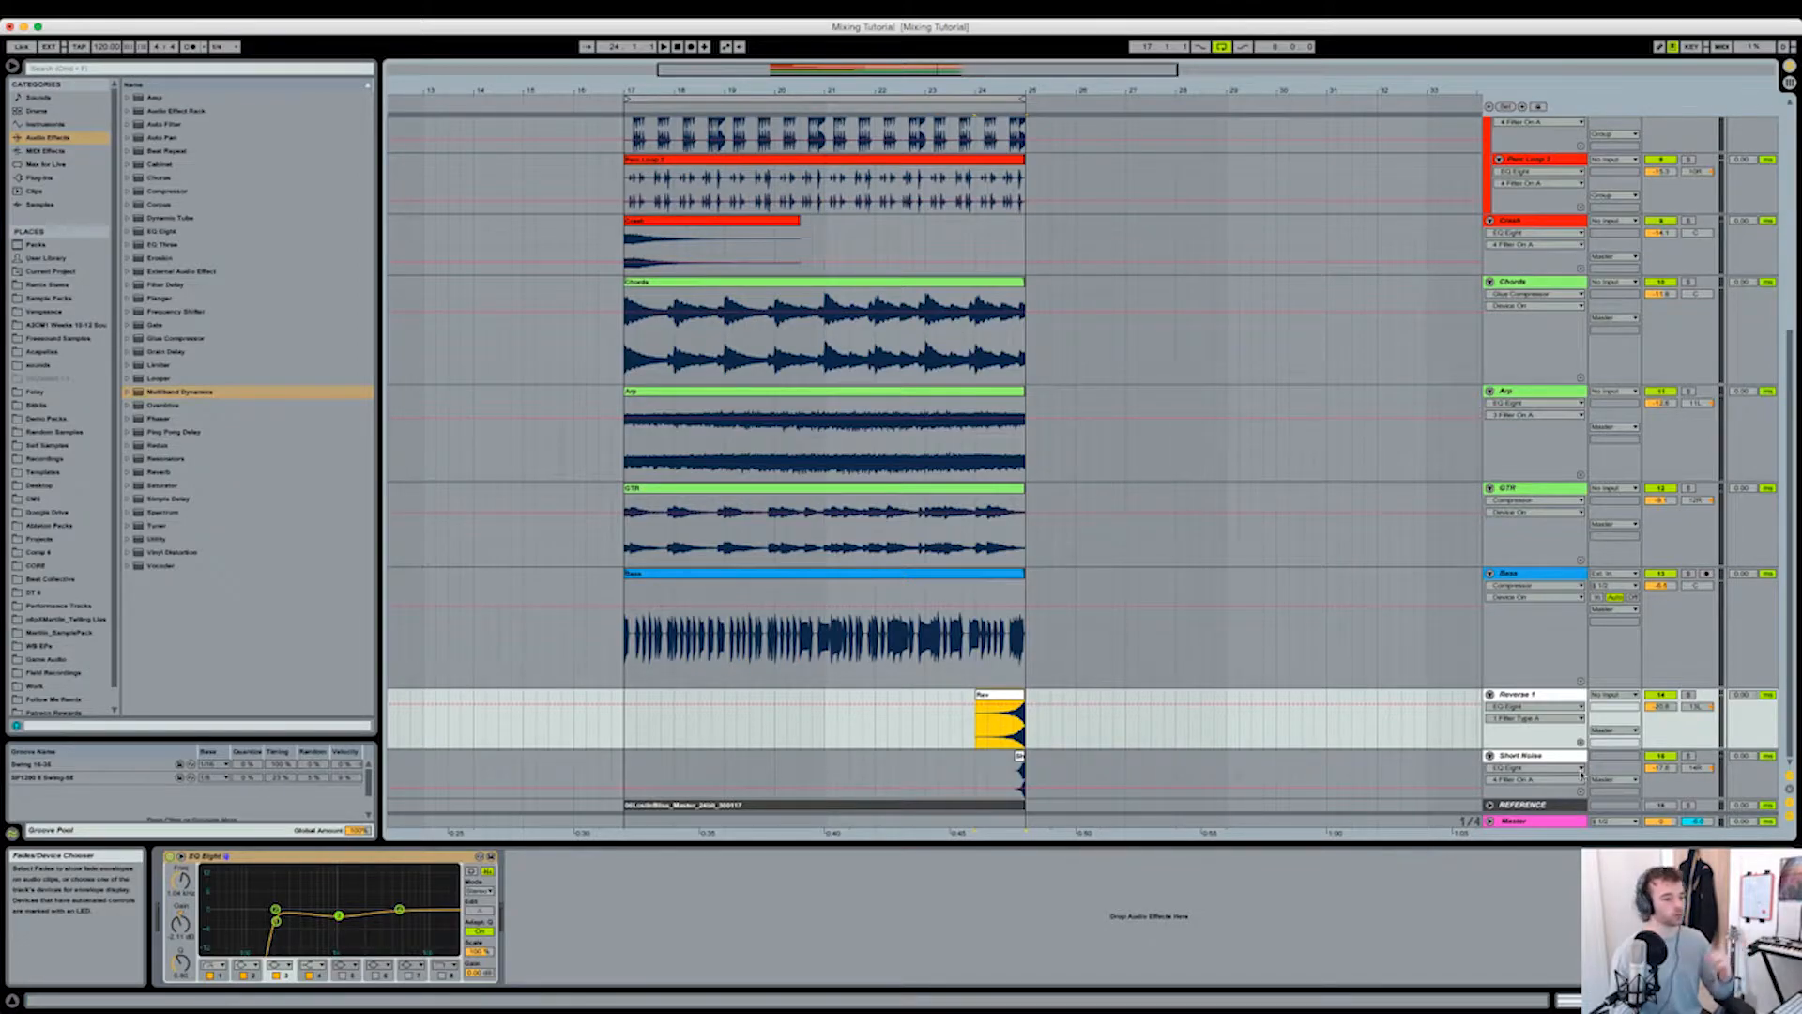
click(1701, 709)
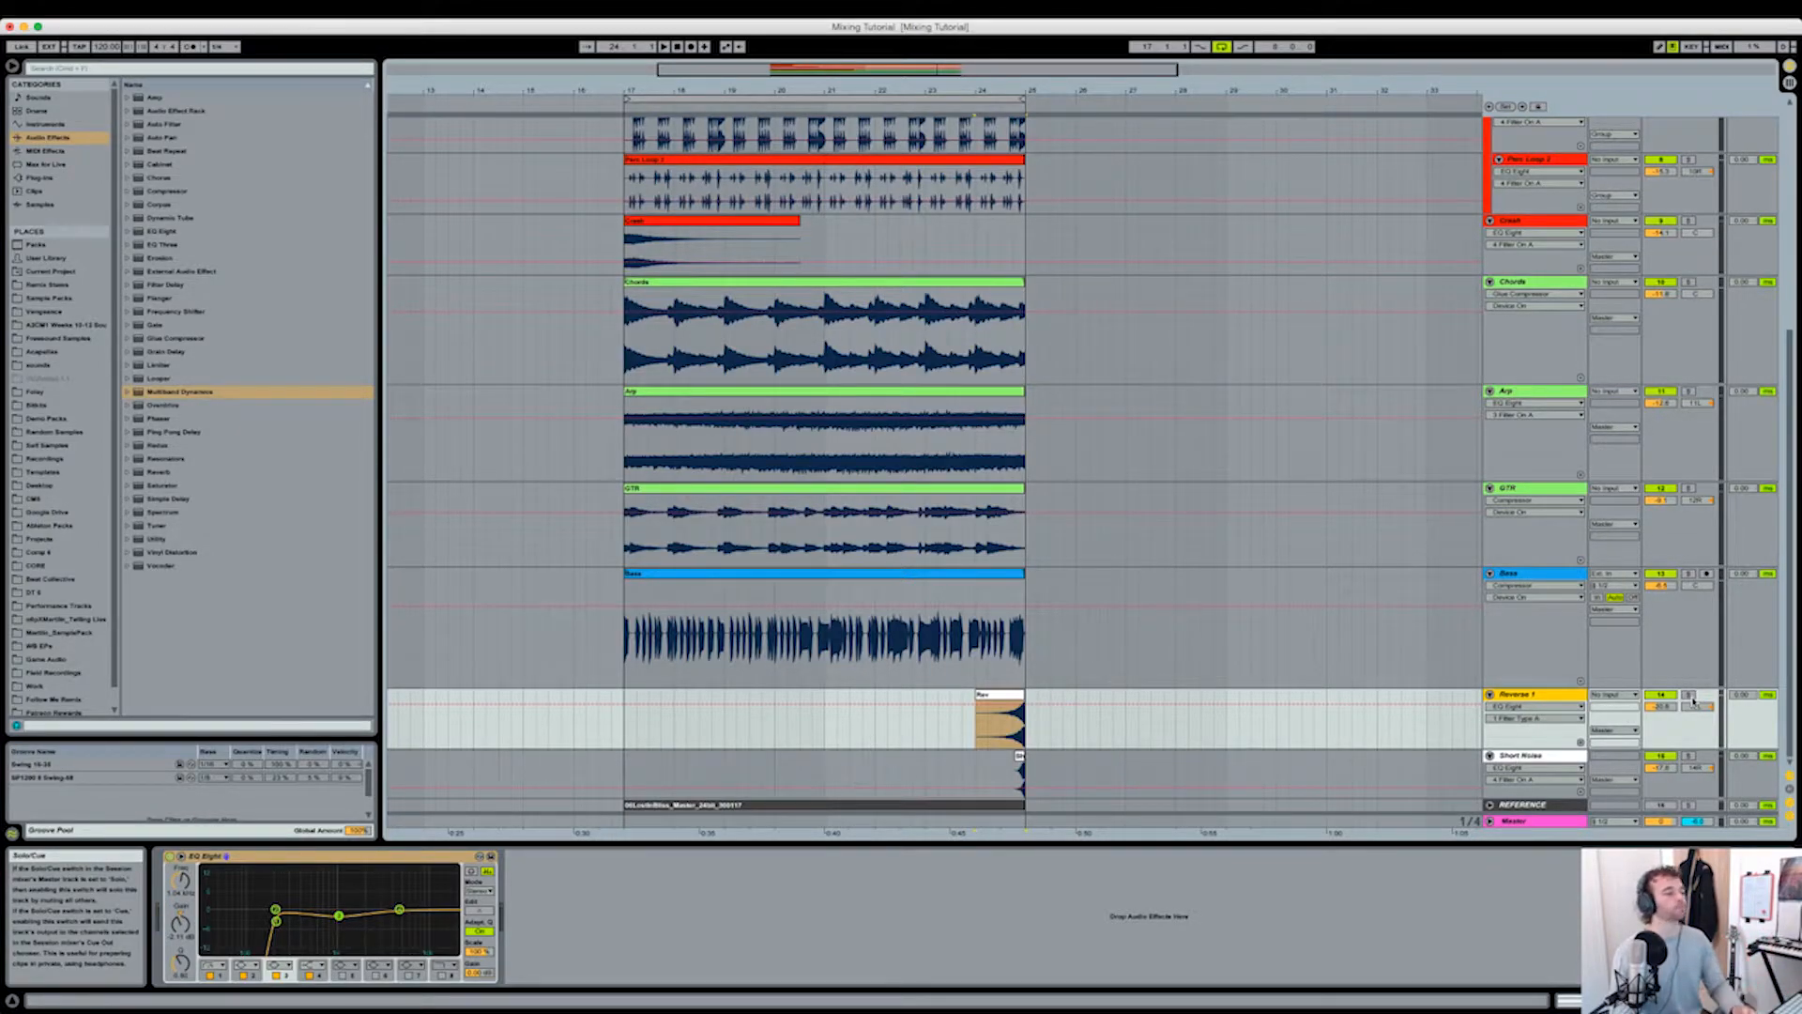
Step: Fold all tracks in the arrangement at once for a compact overview
scroll(1502, 282, up, 5)
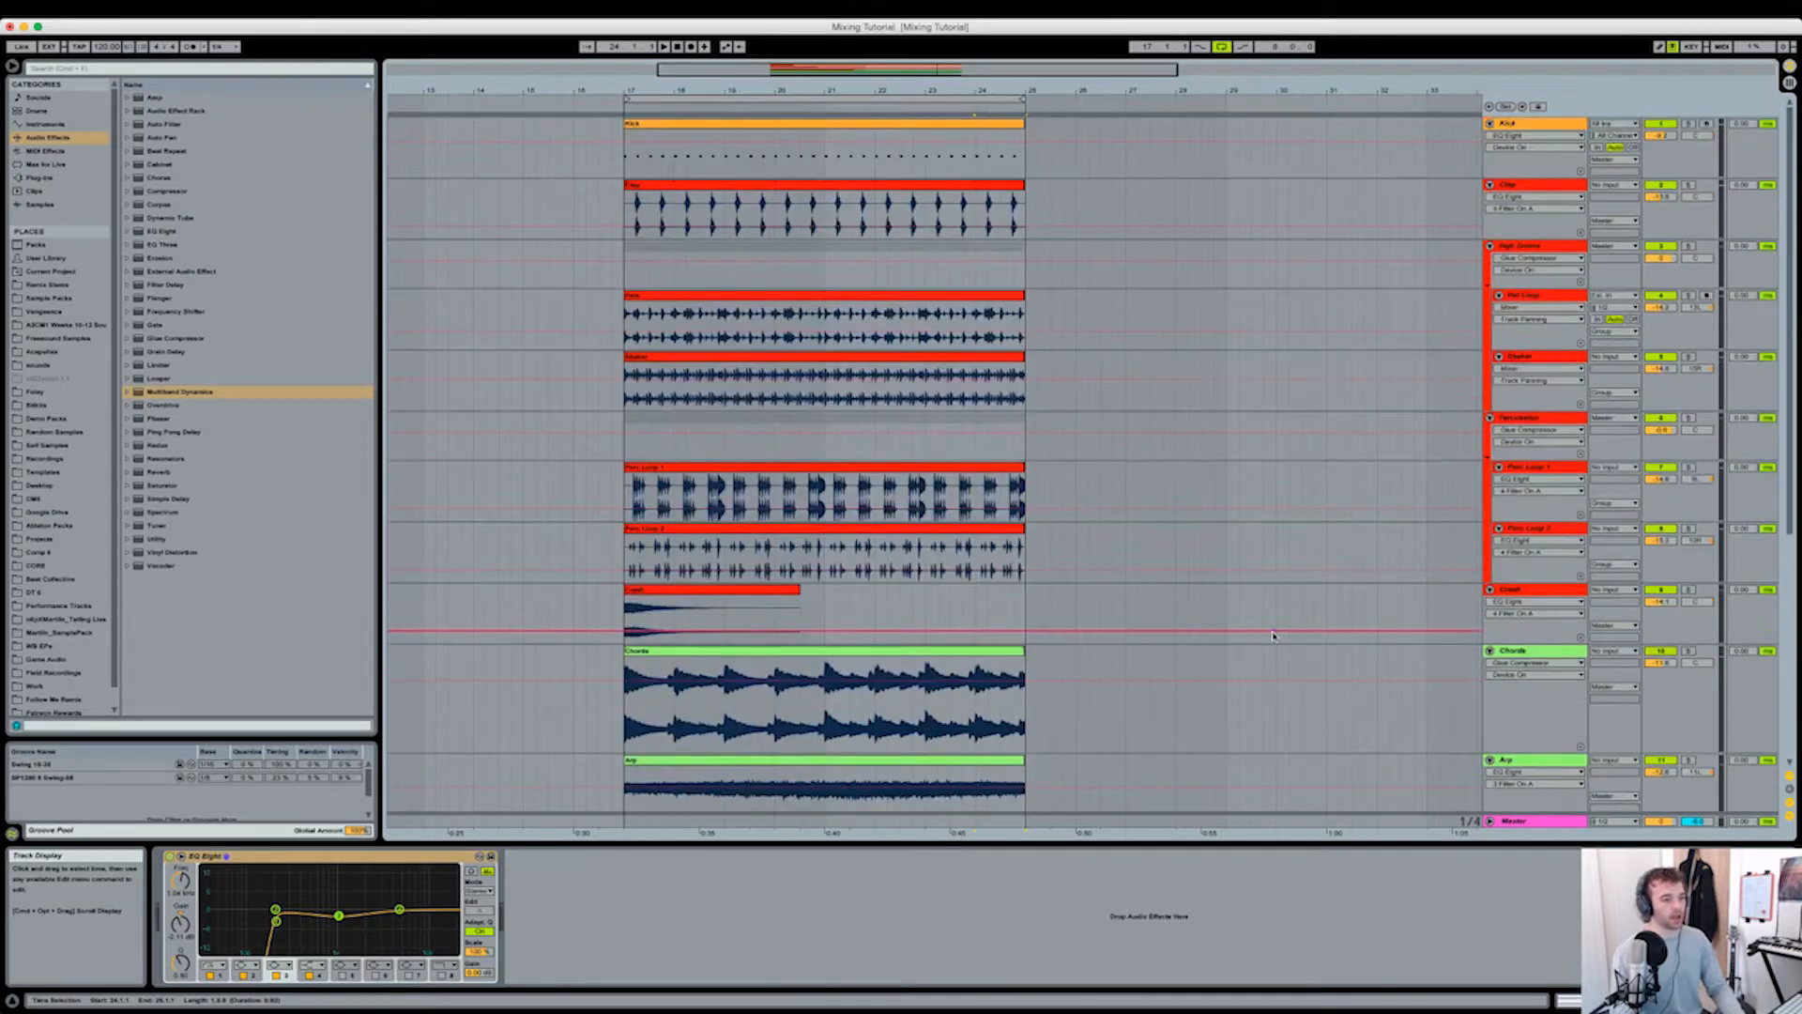
alt+click(1490, 246)
click(1350, 230)
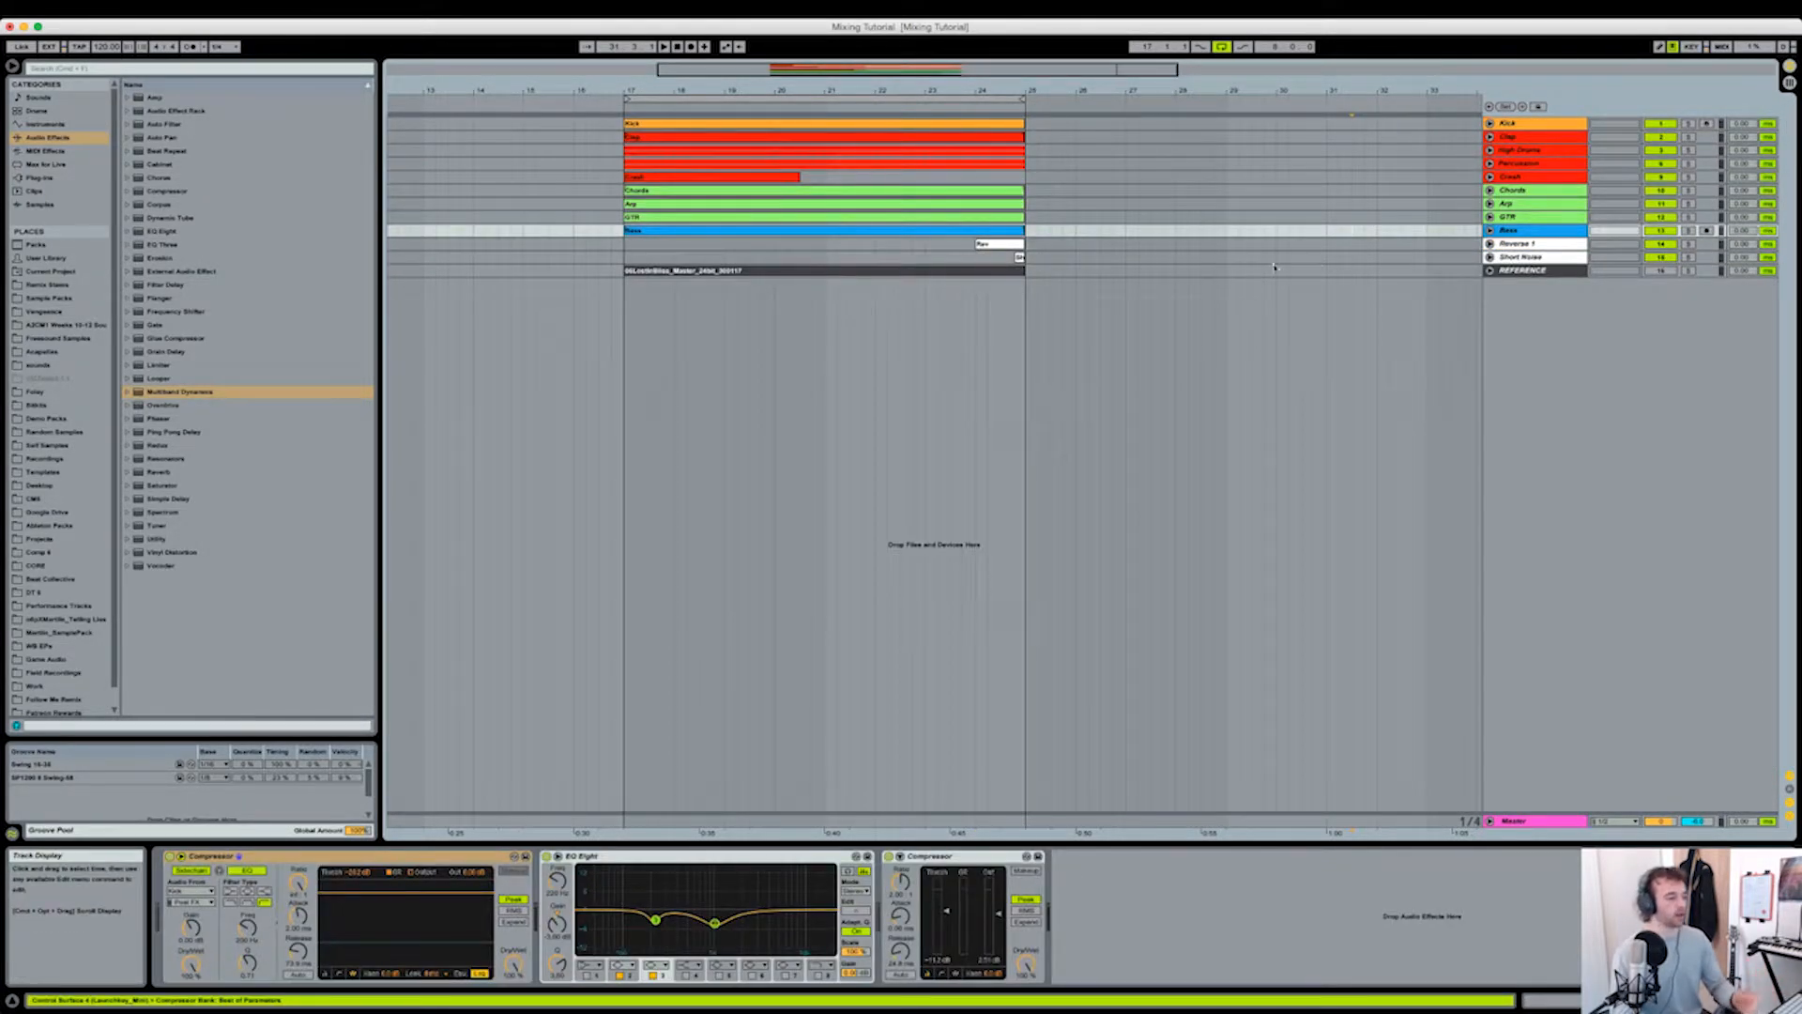
Step: Review the devices on the Short Noise, Kick and Crash tracks
click(620, 255)
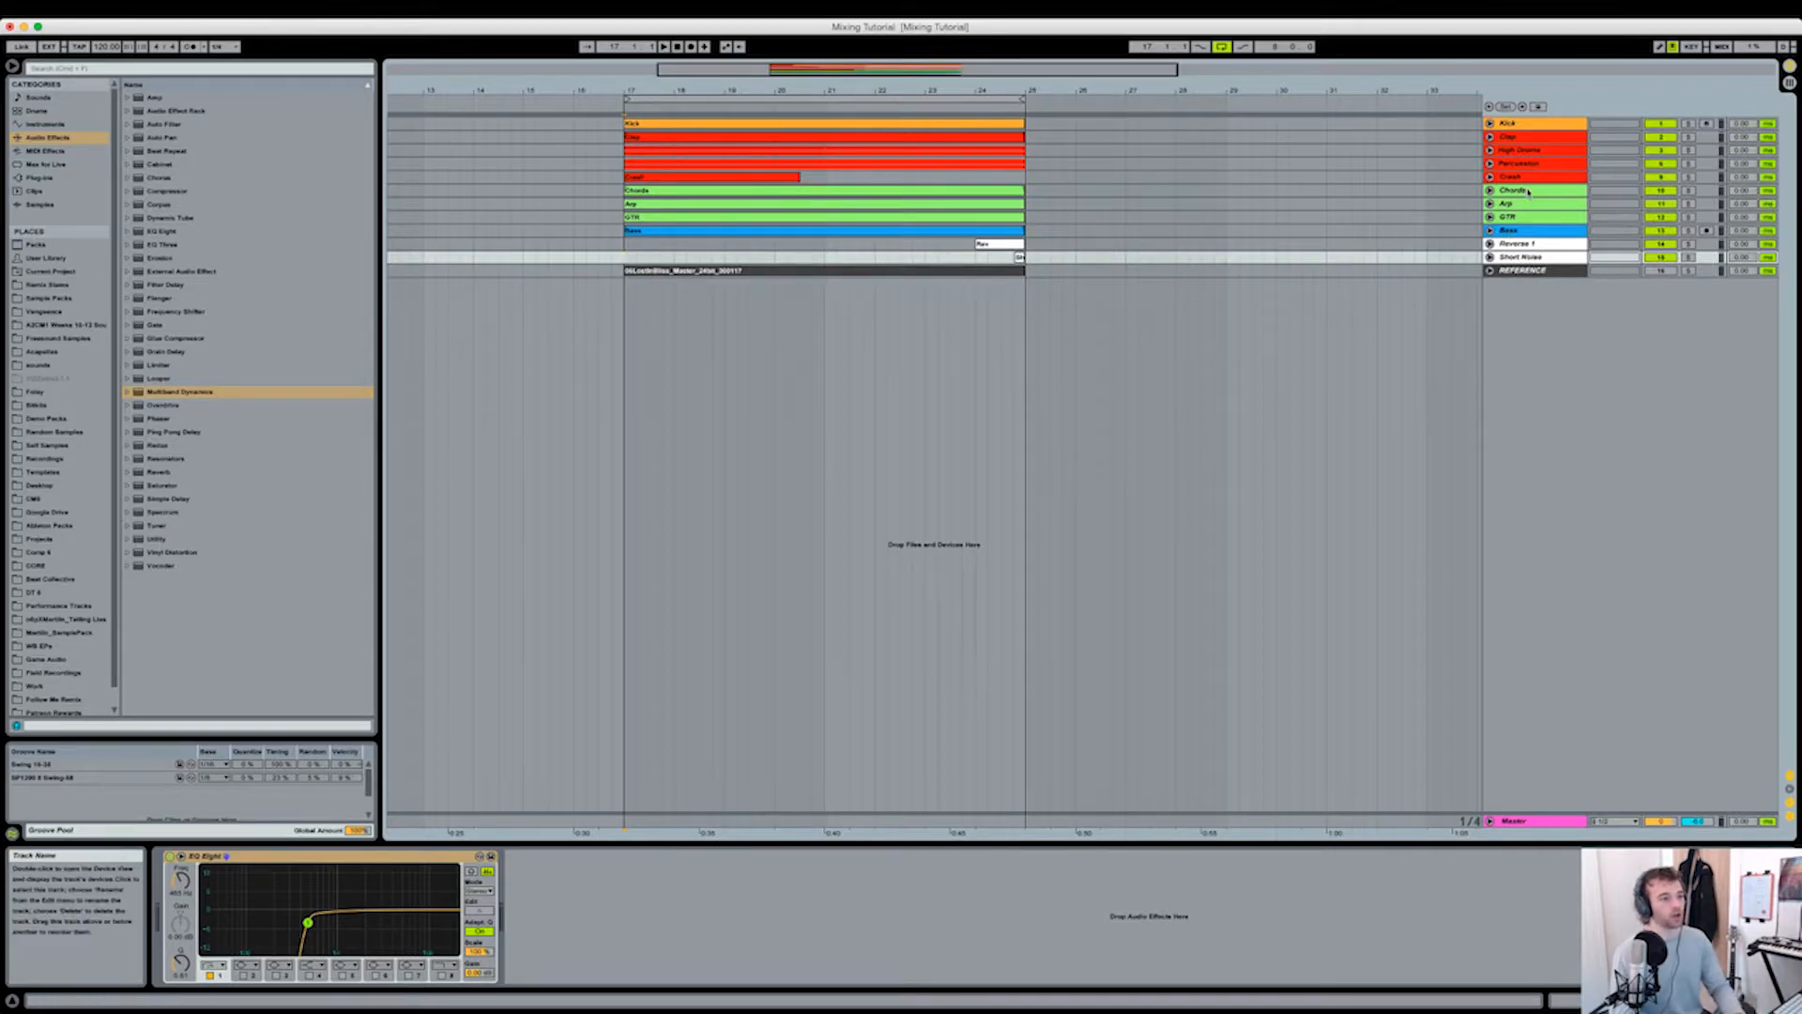
click(1525, 126)
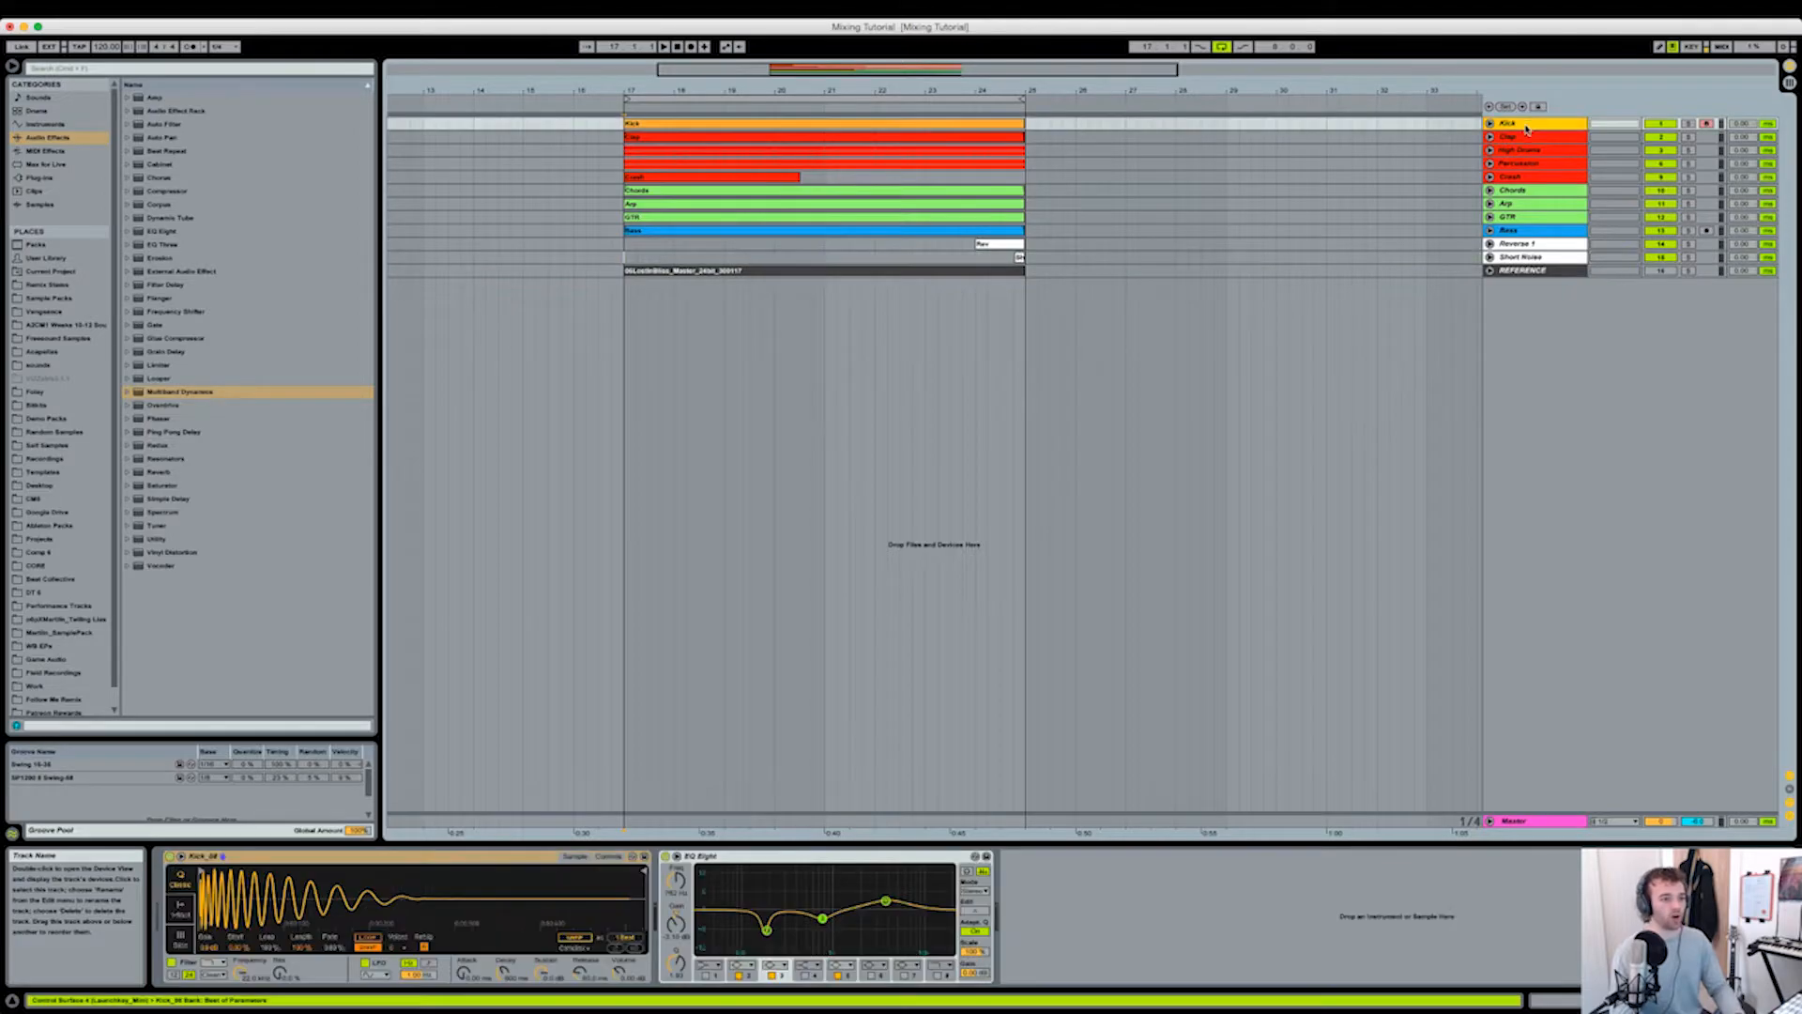
click(1538, 179)
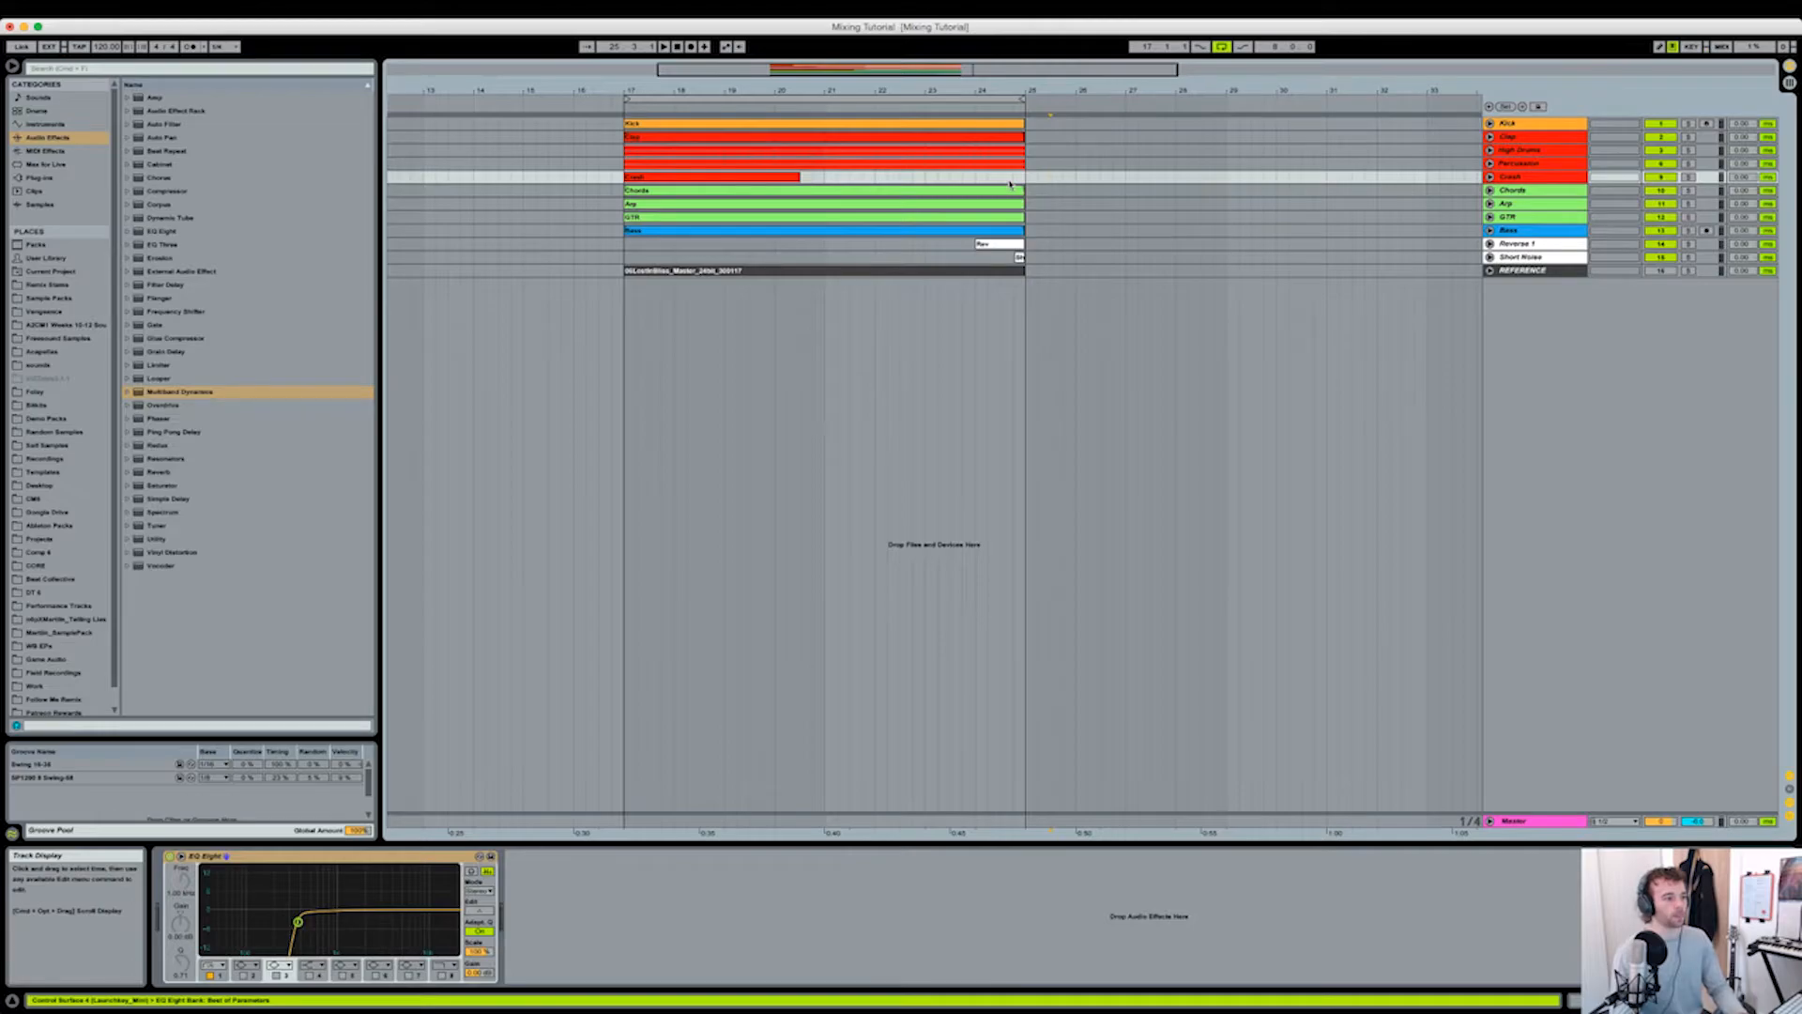